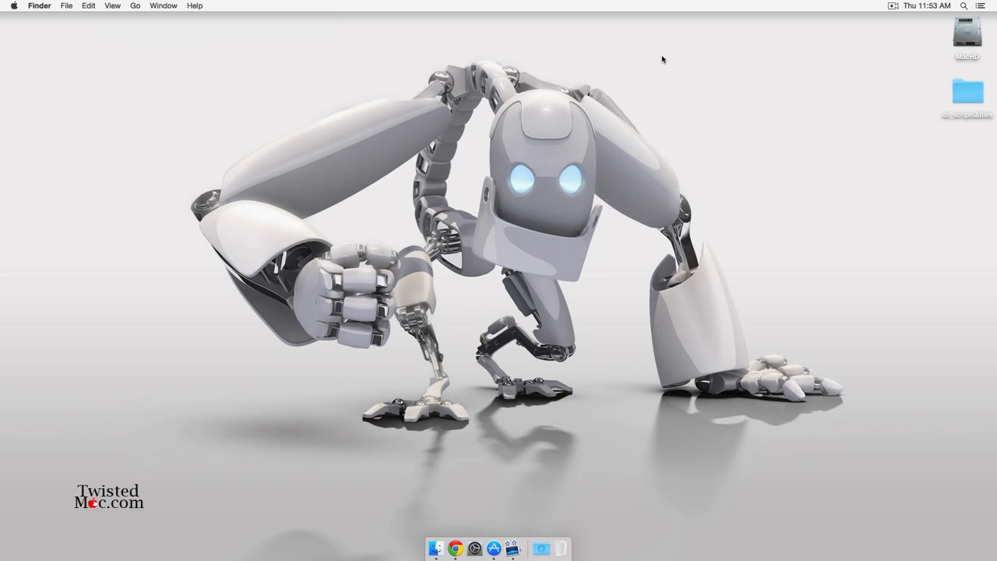
# View this Mac's system overview in About This Mac, then close it.
pyautogui.click(5, 3)
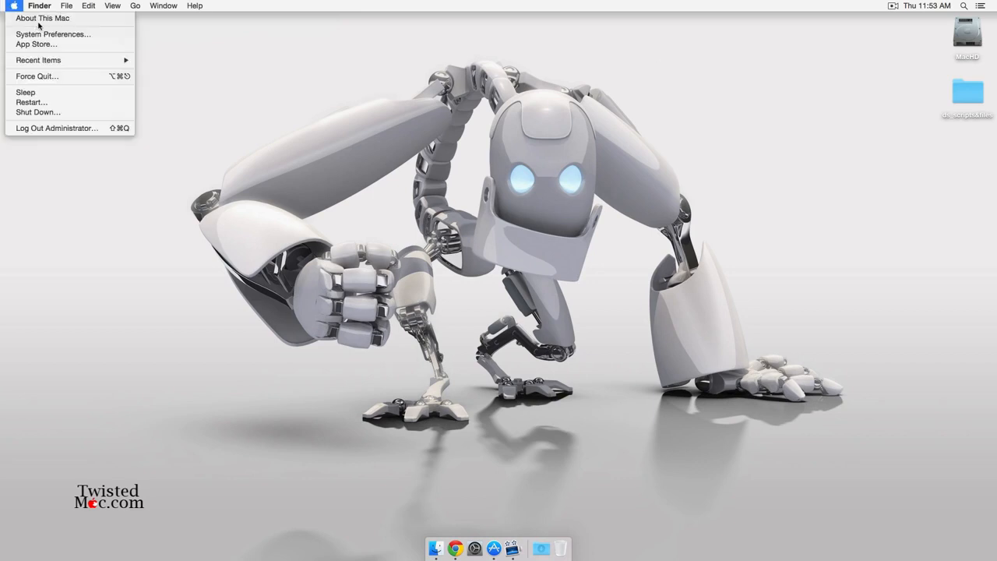
pyautogui.click(39, 18)
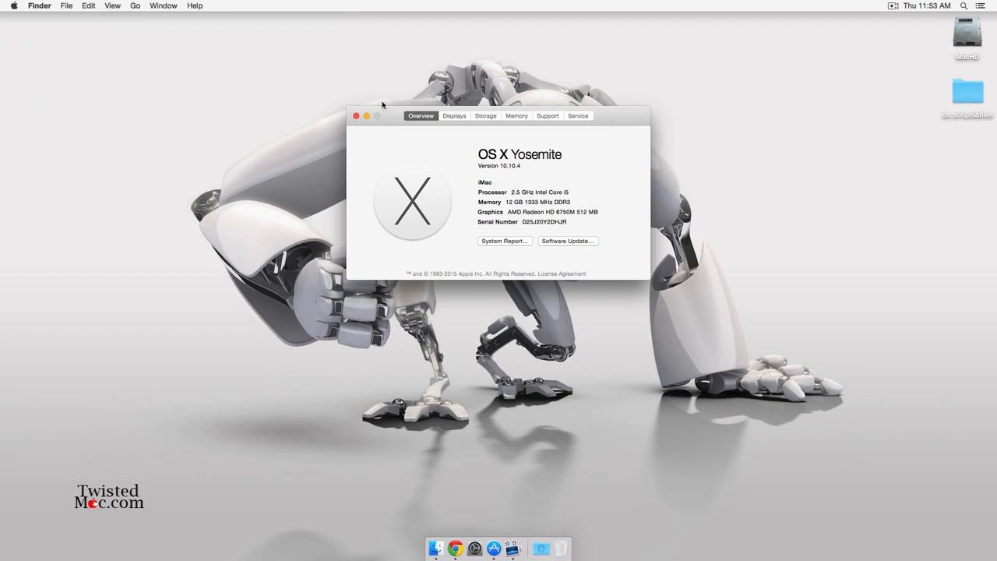
pyautogui.click(357, 116)
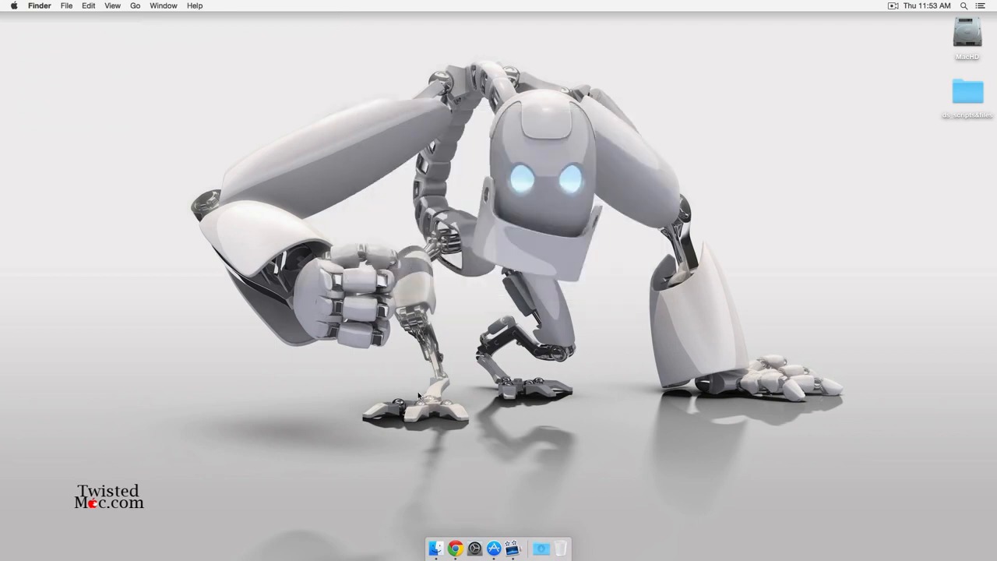
# Download DeployStudio Server 1.6.15 in Chrome, check the Downloads stack, and close the browser.
pyautogui.click(455, 549)
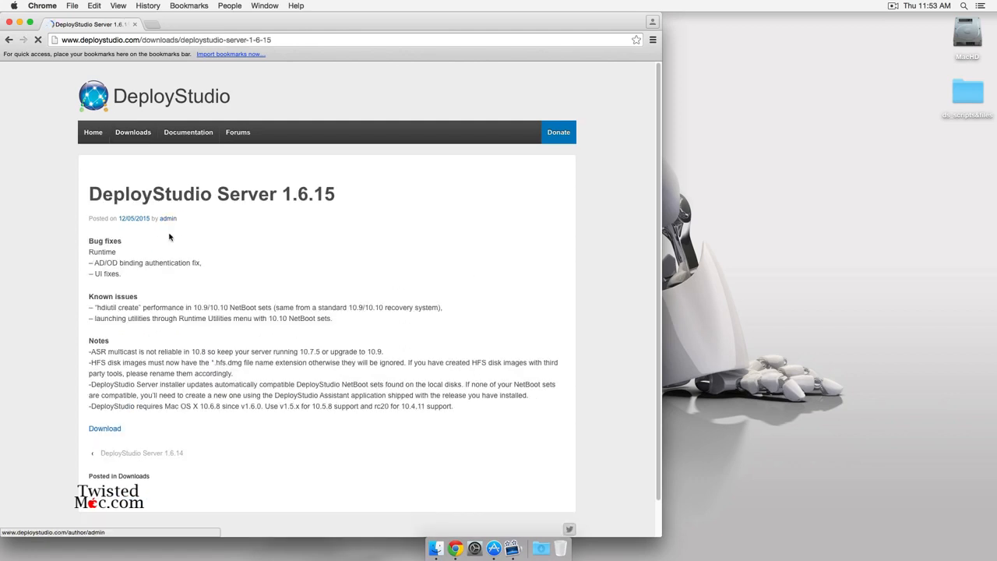
pyautogui.click(116, 430)
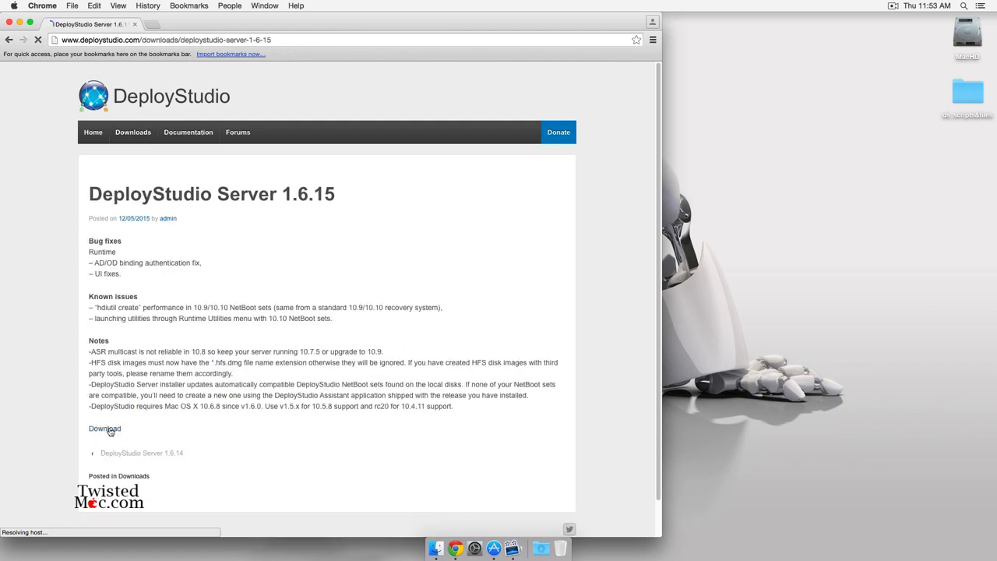
pyautogui.click(540, 548)
pyautogui.click(623, 341)
pyautogui.click(10, 22)
pyautogui.click(418, 219)
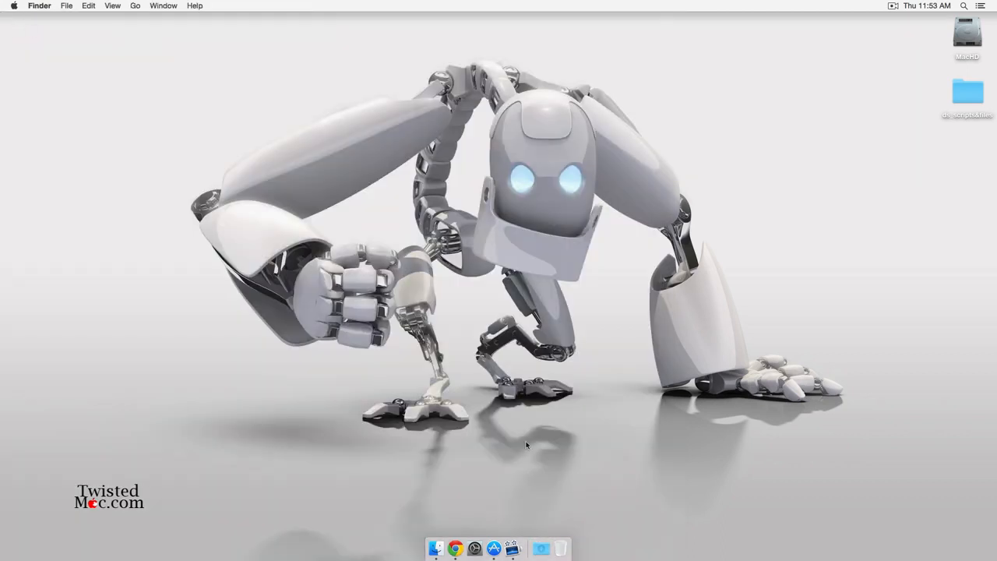
pyautogui.click(494, 548)
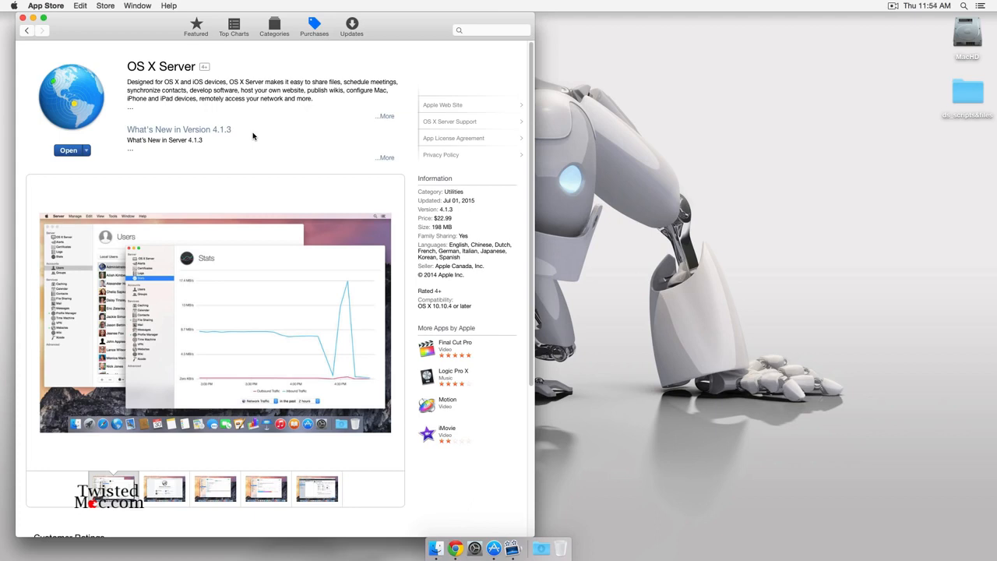
pyautogui.press('super+q')
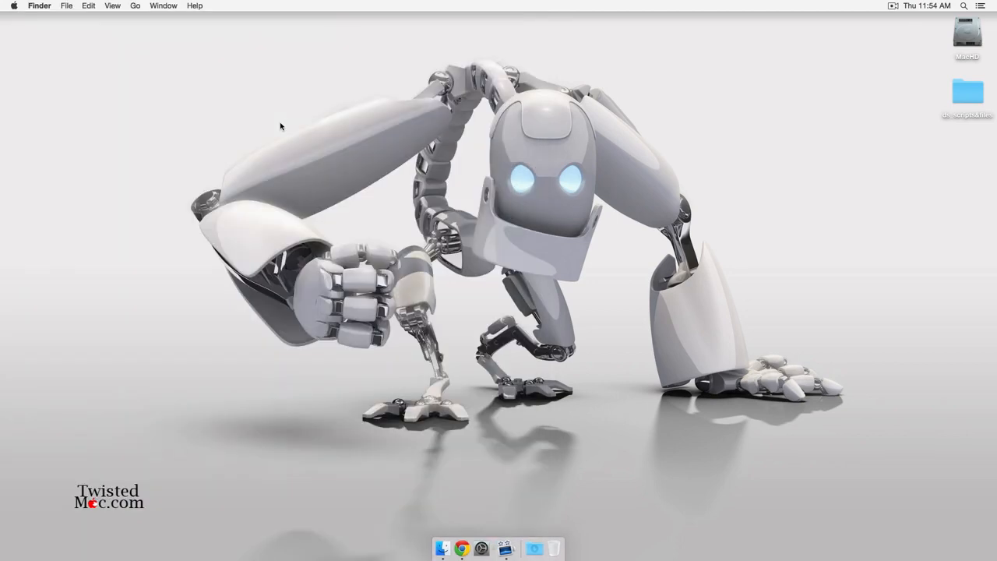
# Open System Preferences and look over the Sharing settings.
pyautogui.click(483, 549)
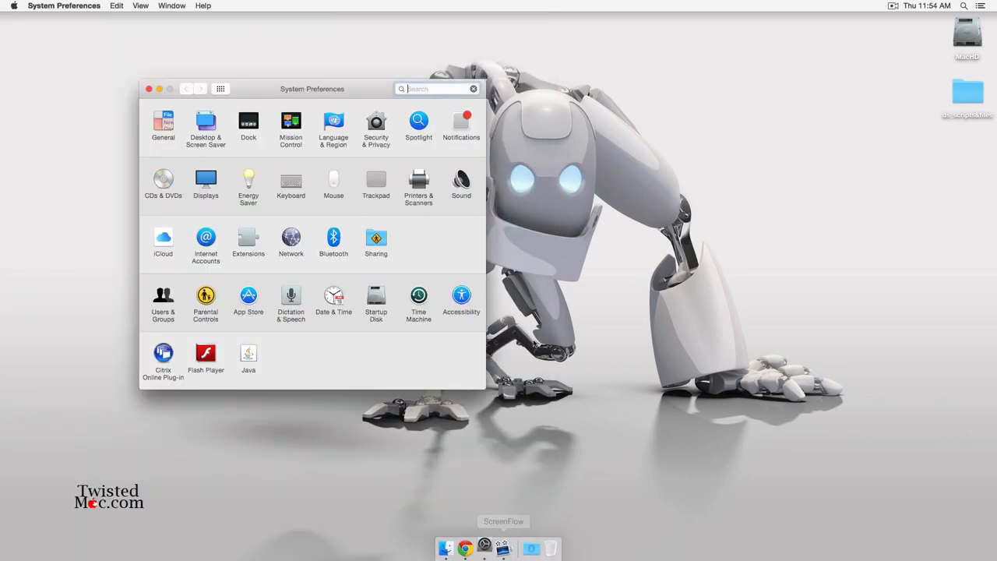
pyautogui.click(382, 240)
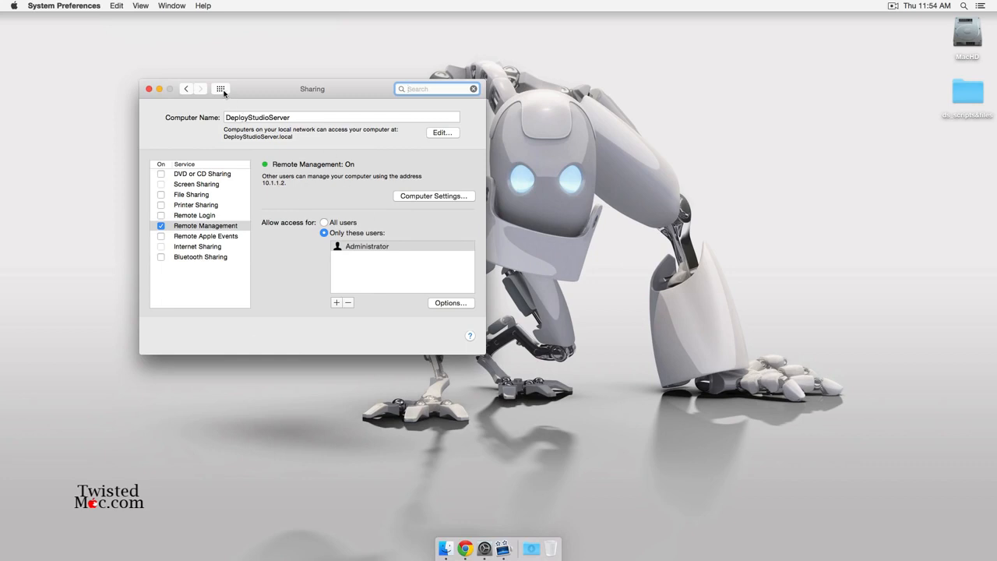
pyautogui.click(222, 90)
# Set Ethernet to DHCP with manual address 10.1.1.2, apply, and quit System Preferences.
pyautogui.click(290, 234)
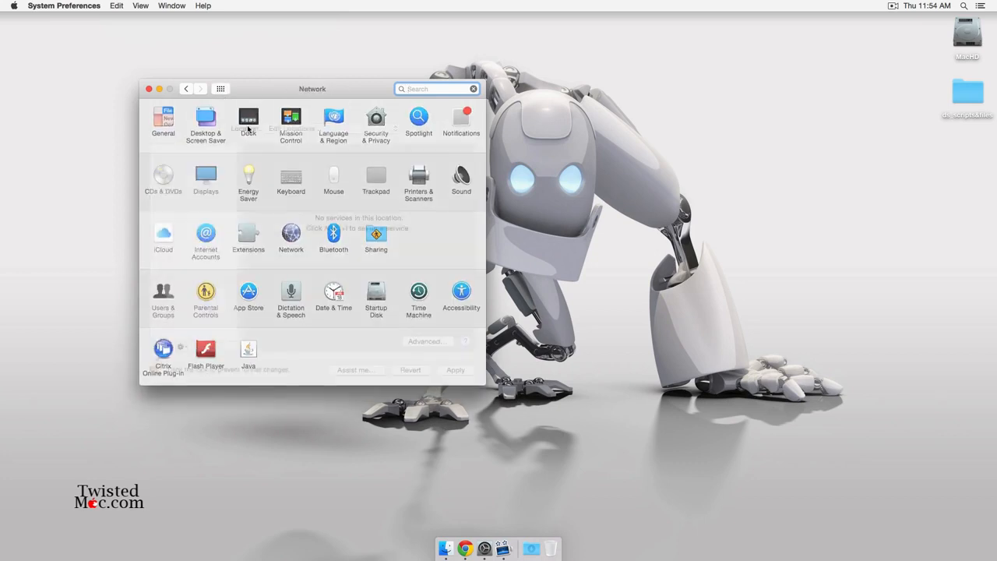
pyautogui.click(393, 185)
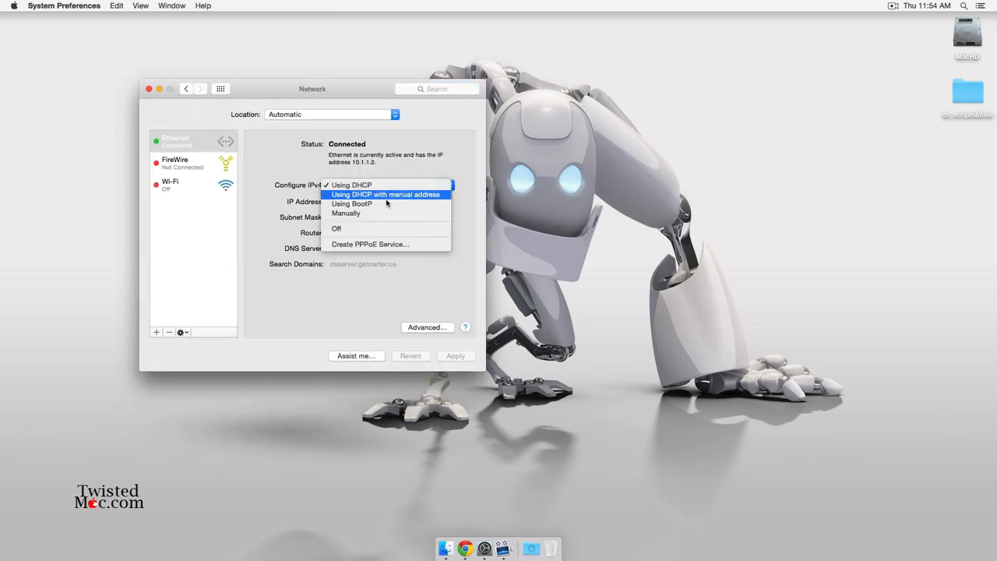
pyautogui.click(387, 195)
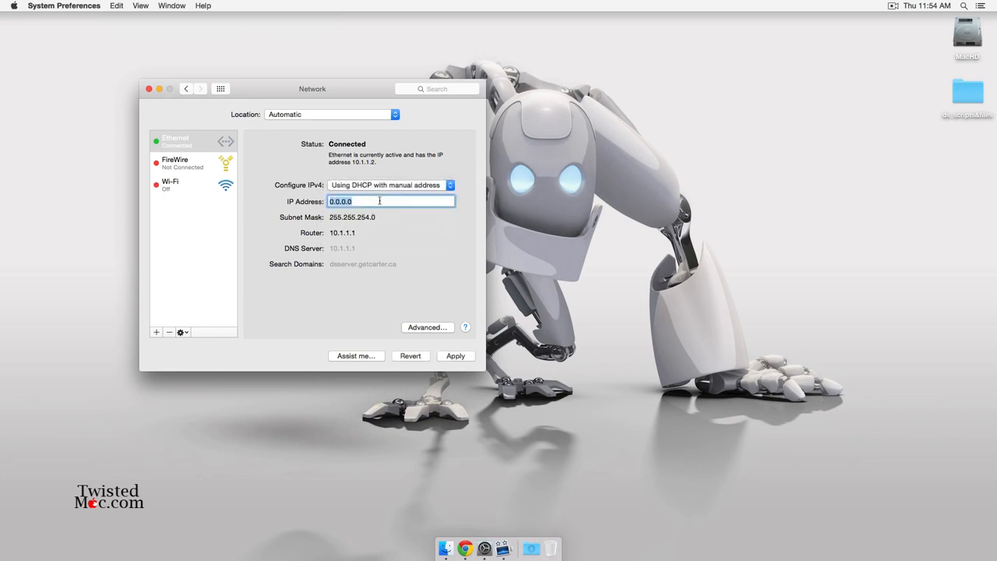
pyautogui.write('10.1.1.2')
pyautogui.click(457, 356)
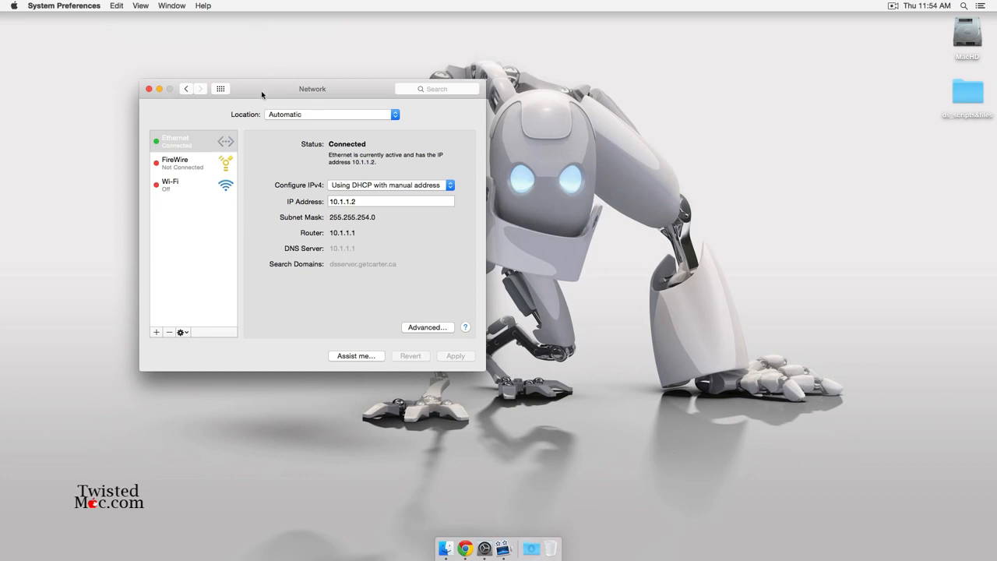
pyautogui.press('super+q')
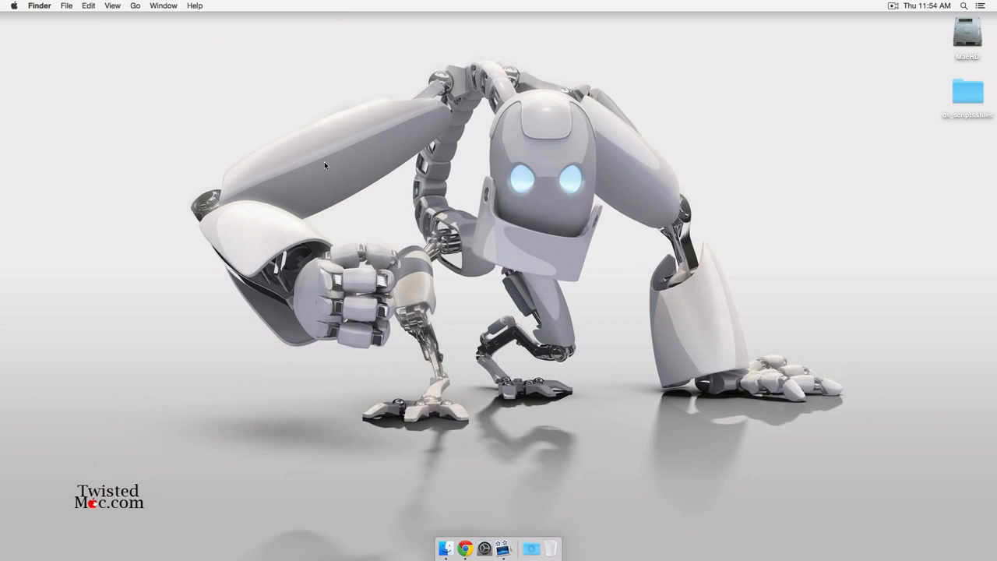
# Launch Server, skip Apple reachability checks, accept the license, and authorize setup with the administrator password.
pyautogui.press('F4')
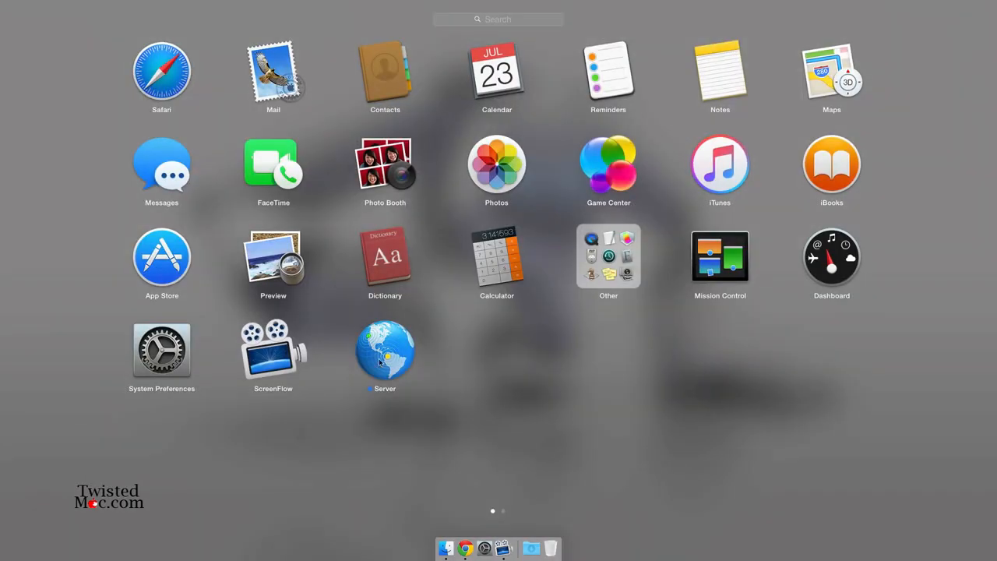
pyautogui.click(386, 352)
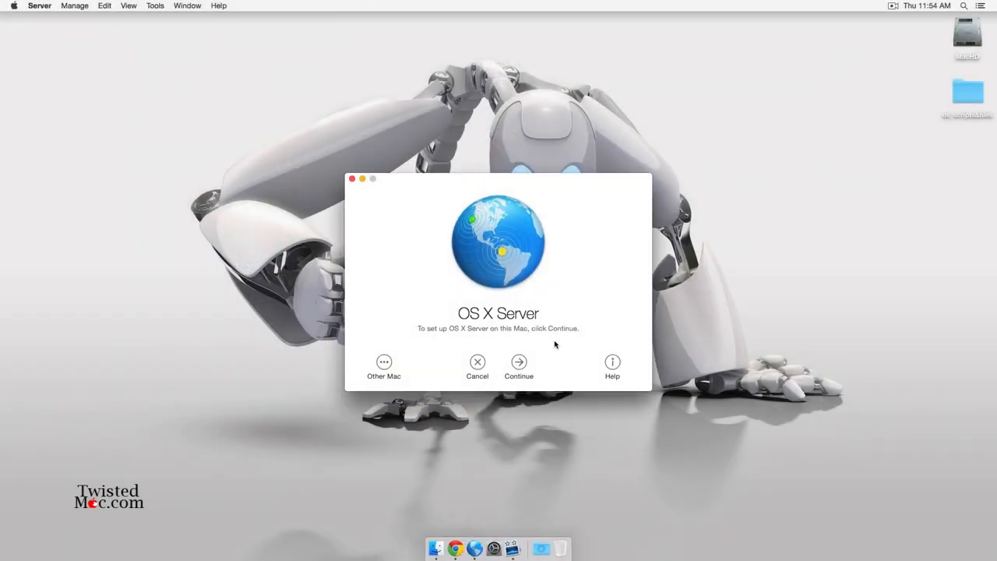
pyautogui.click(520, 367)
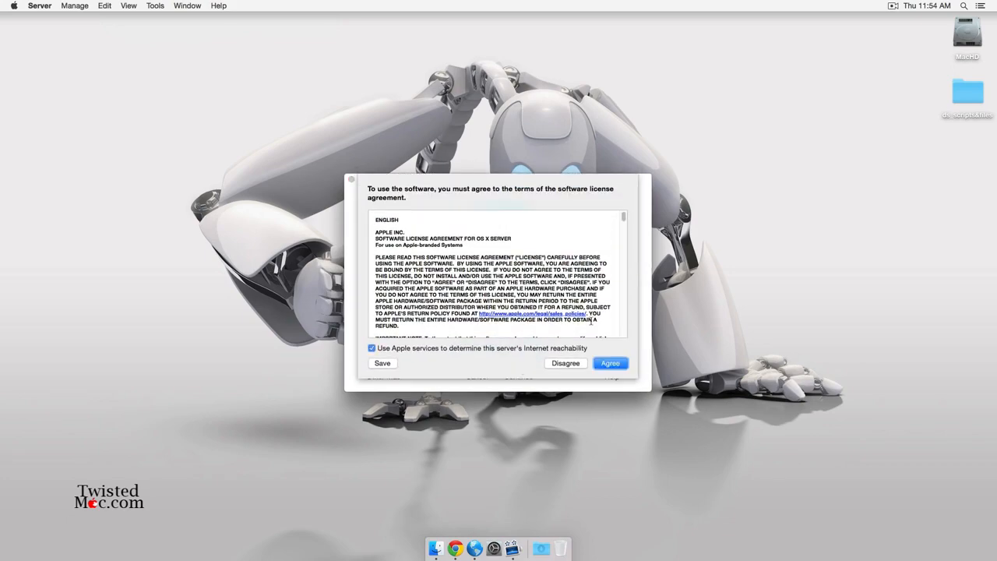
pyautogui.scroll(-20, 575, 258)
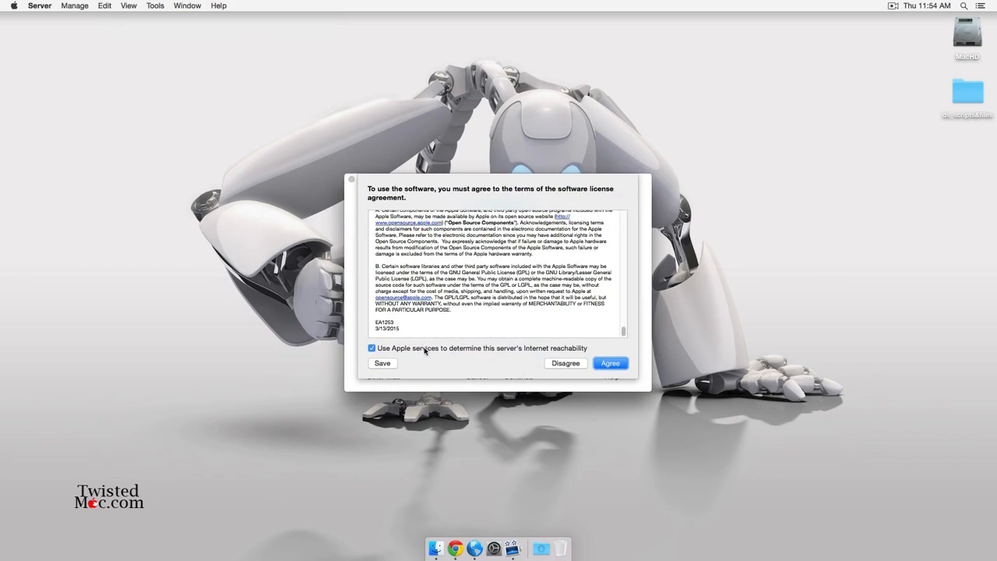
pyautogui.click(427, 350)
pyautogui.click(613, 364)
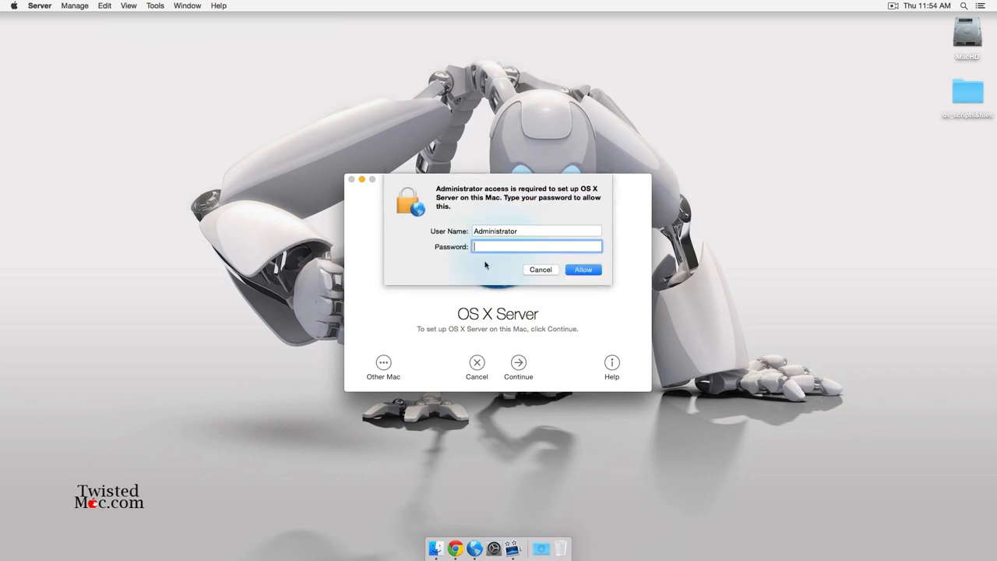
pyautogui.write('password')
pyautogui.press('Return')
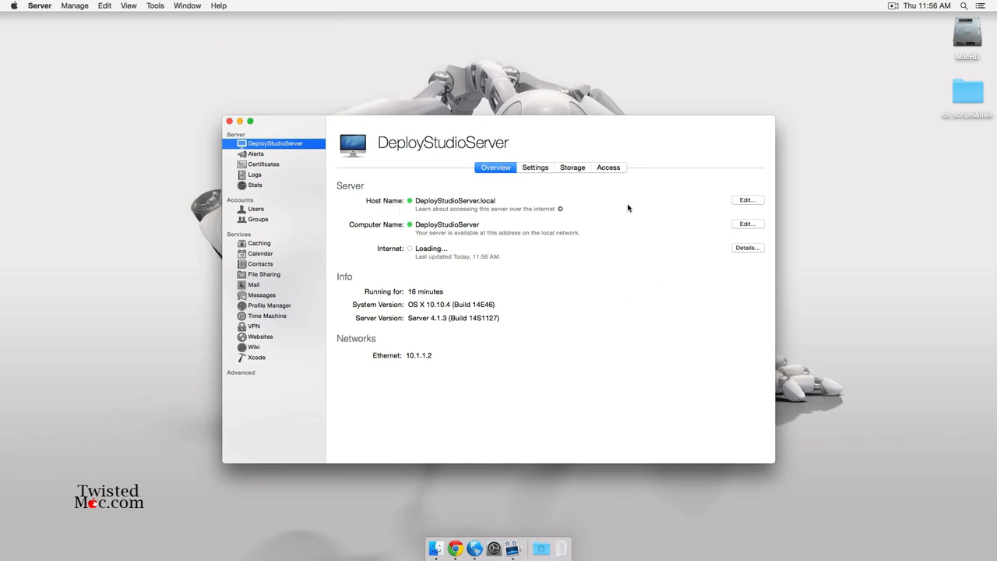
# Rename the host to deploystudioserver.getcarter.ca for Internet access and skip automatic DNS setup.
pyautogui.click(748, 200)
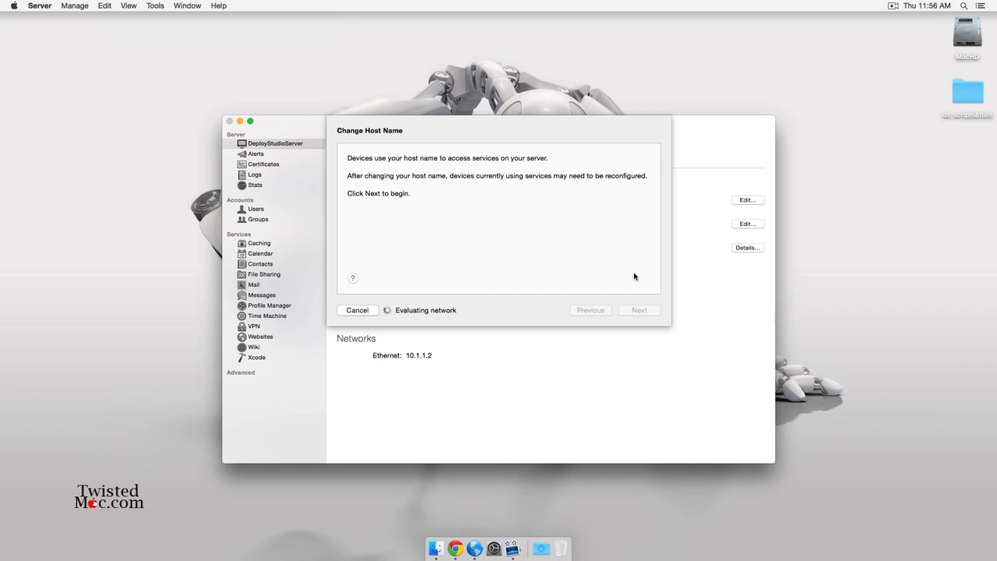
pyautogui.click(643, 310)
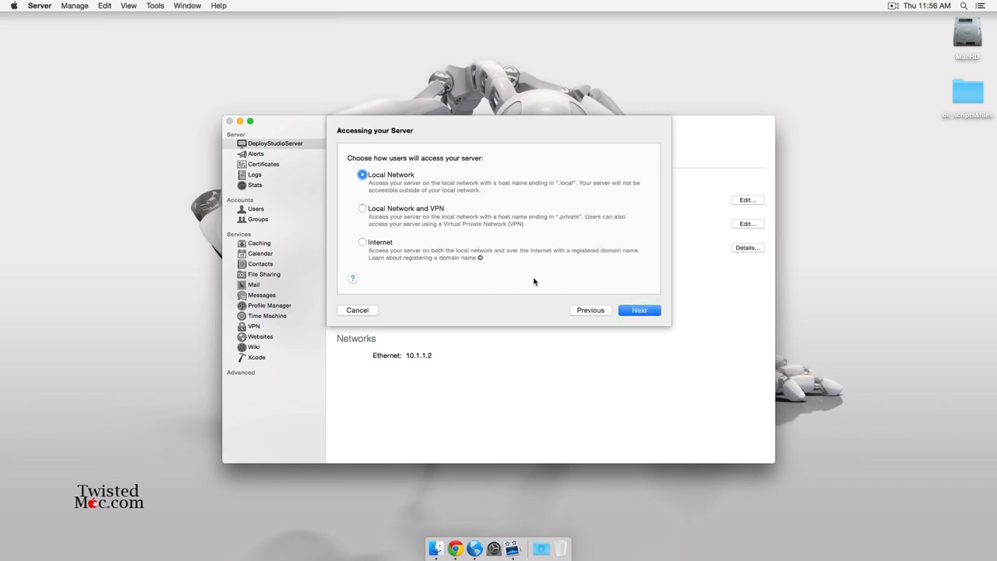
pyautogui.click(364, 244)
pyautogui.click(643, 310)
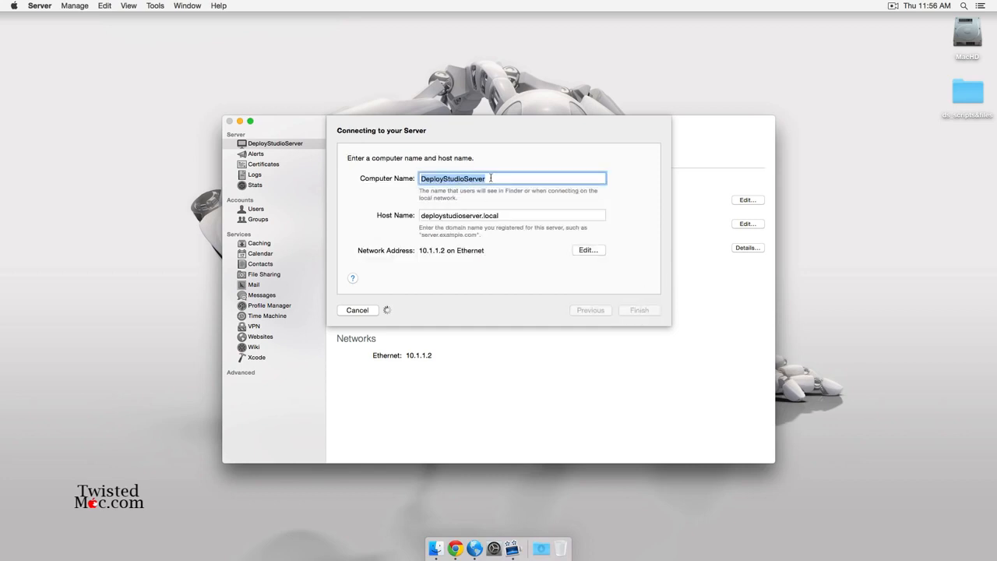
pyautogui.doubleClick(484, 215)
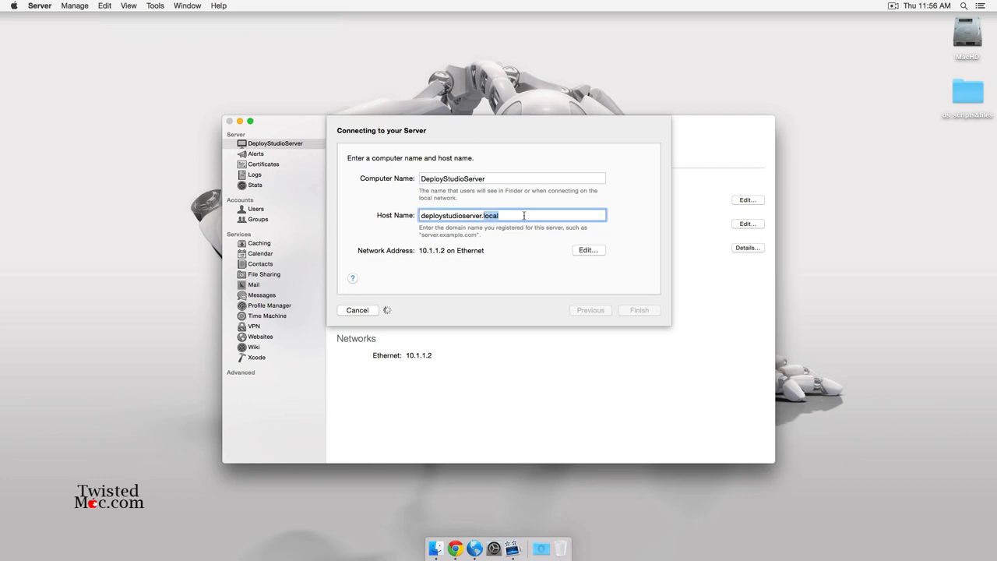
pyautogui.write('getcarter.ca')
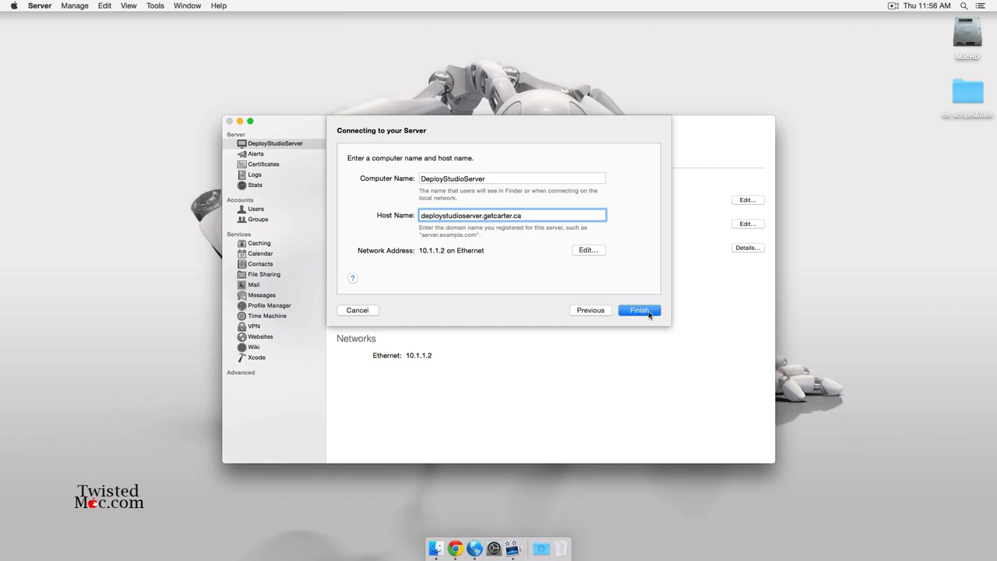
pyautogui.click(647, 314)
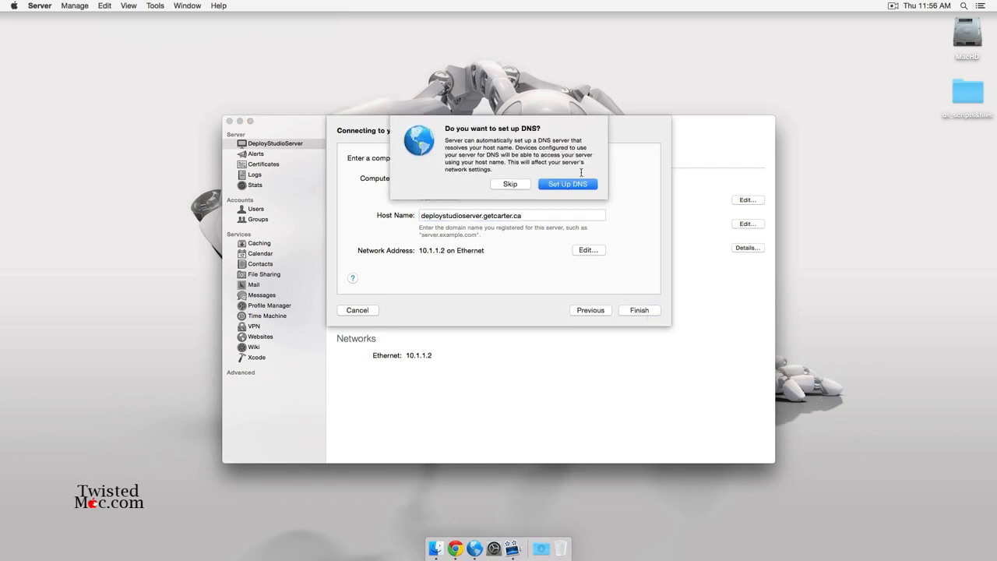
pyautogui.click(511, 183)
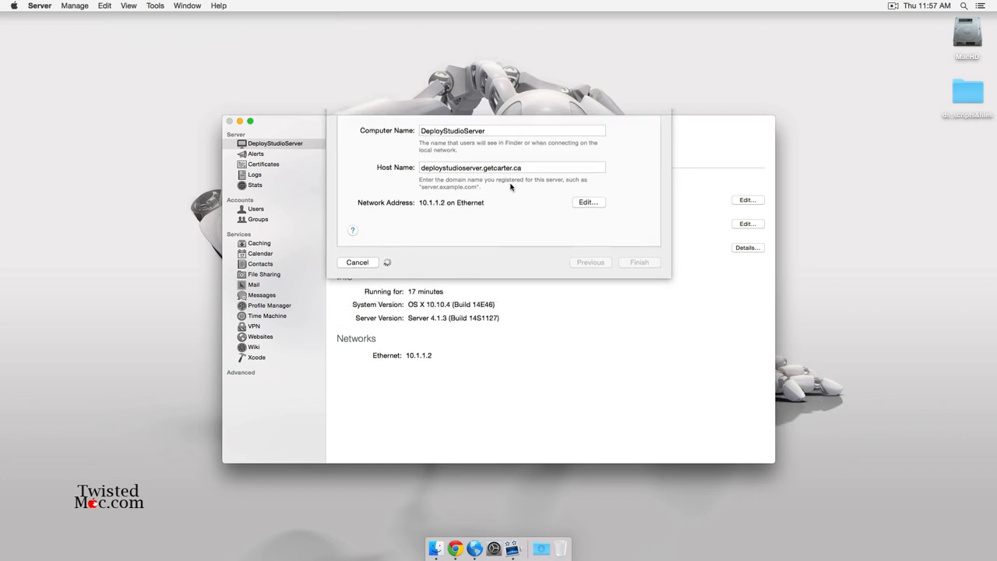
pyautogui.moveTo(525, 138); pyautogui.dragTo(517, 74)
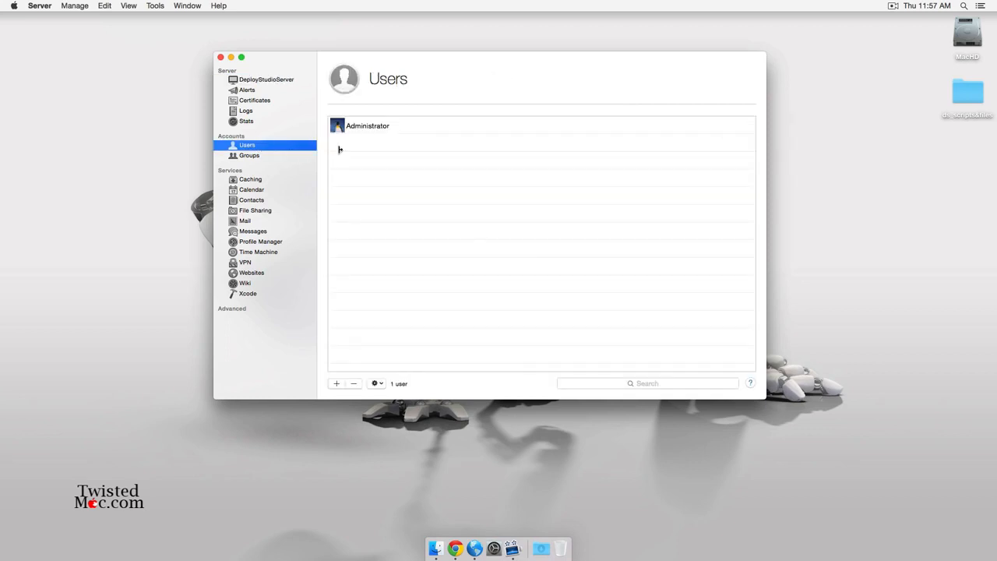
# Create a local user with full name DS and a verified password.
pyautogui.click(337, 383)
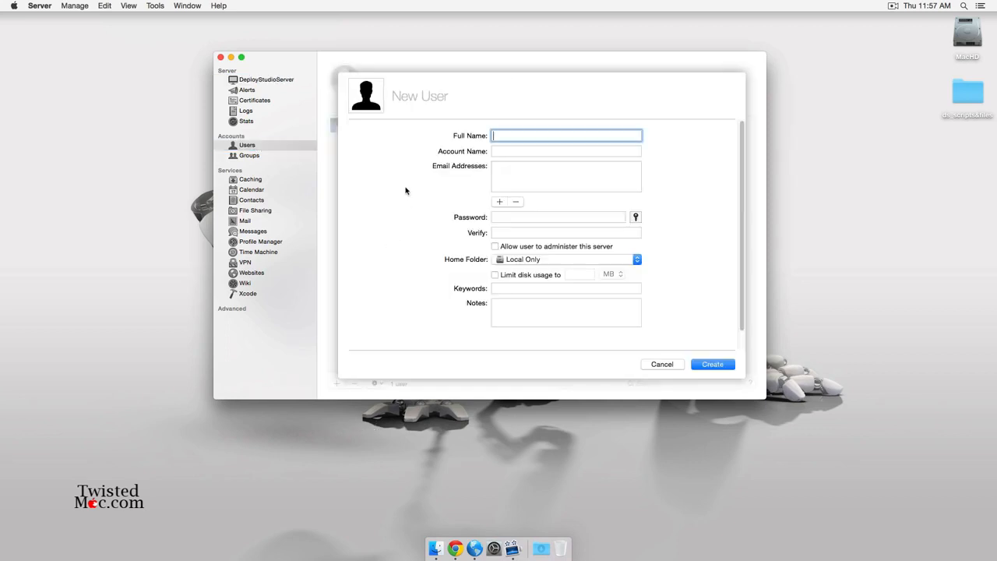
pyautogui.write('DS')
pyautogui.press('Tab')
pyautogui.press('Tab')
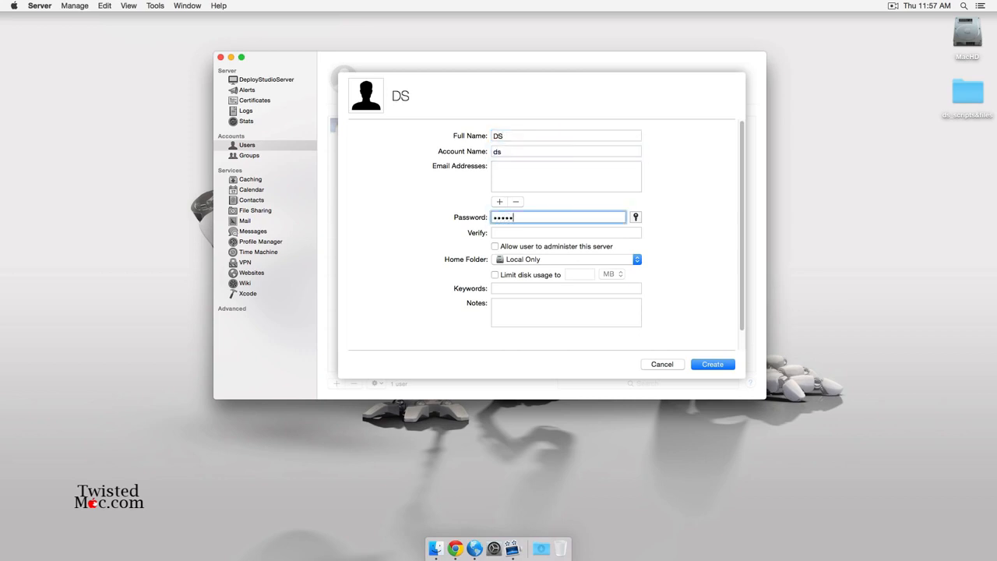
pyautogui.press('Tab')
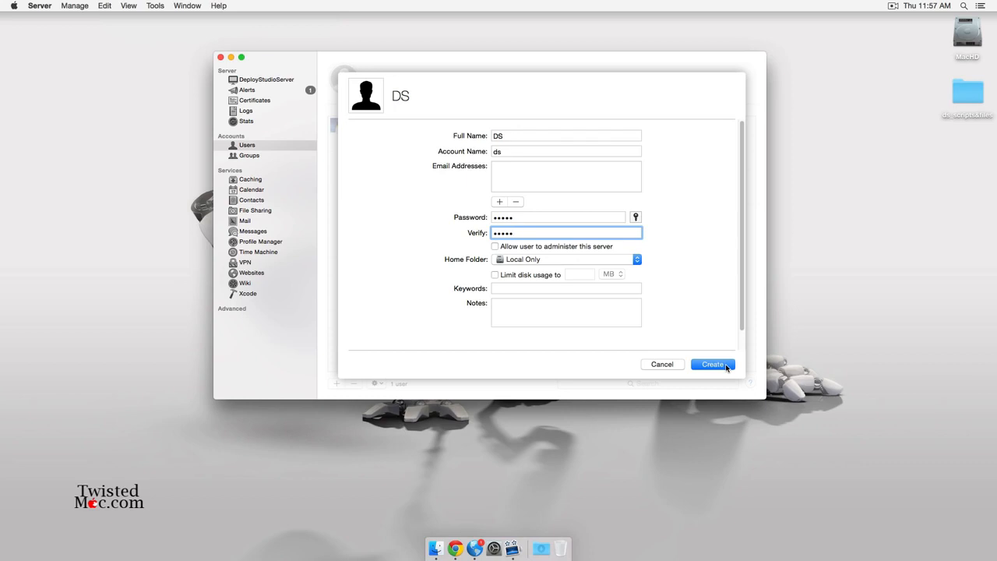
pyautogui.click(711, 364)
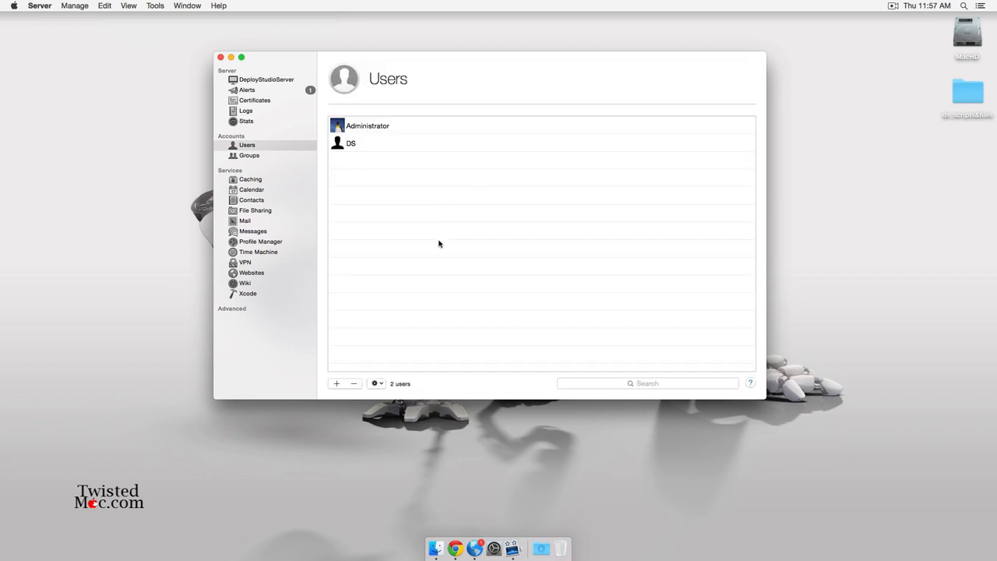
# Remove the existing share points, including the Administrator's Public Folder, from File Sharing.
pyautogui.click(250, 212)
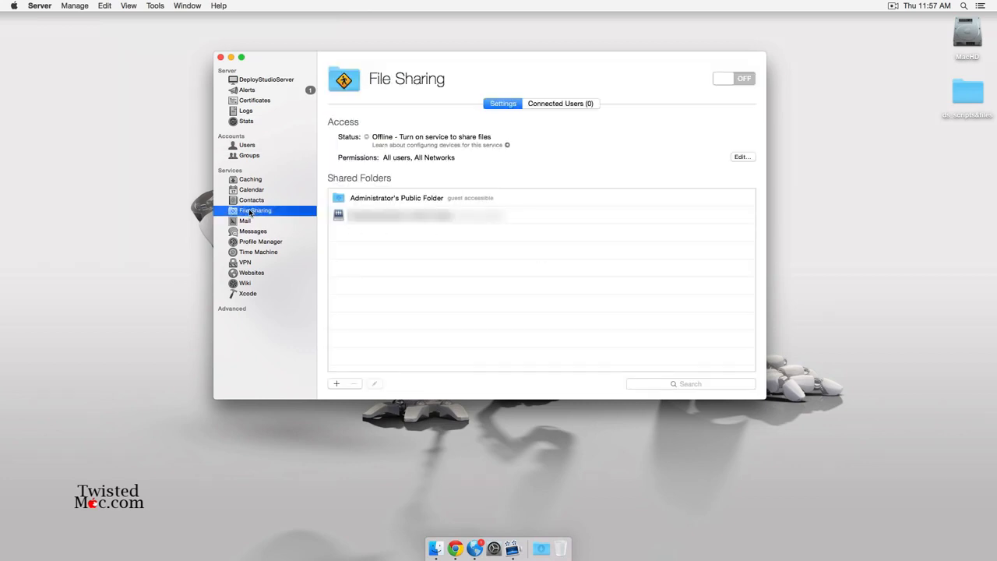
pyautogui.click(374, 222)
pyautogui.click(355, 383)
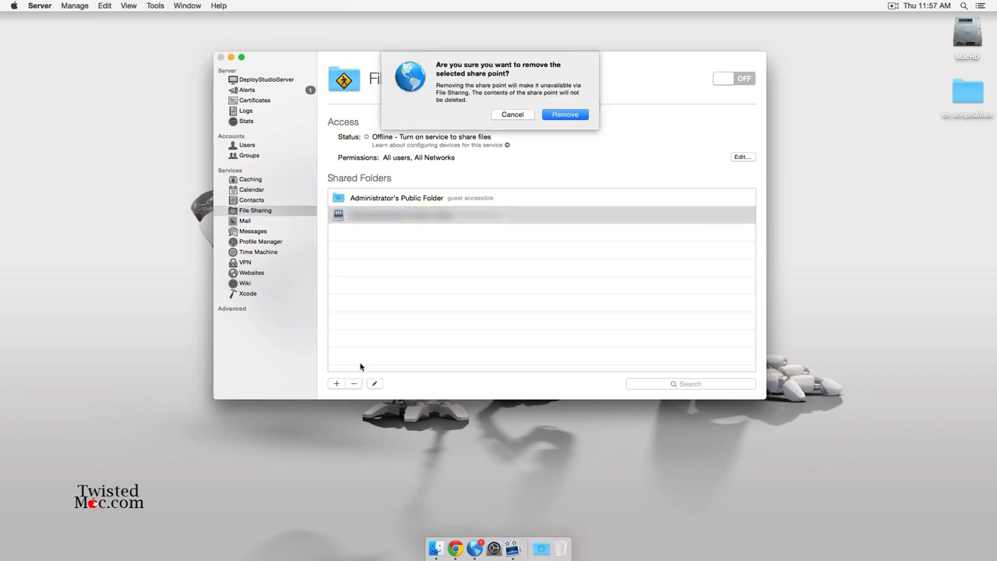
pyautogui.press('Return')
pyautogui.click(378, 201)
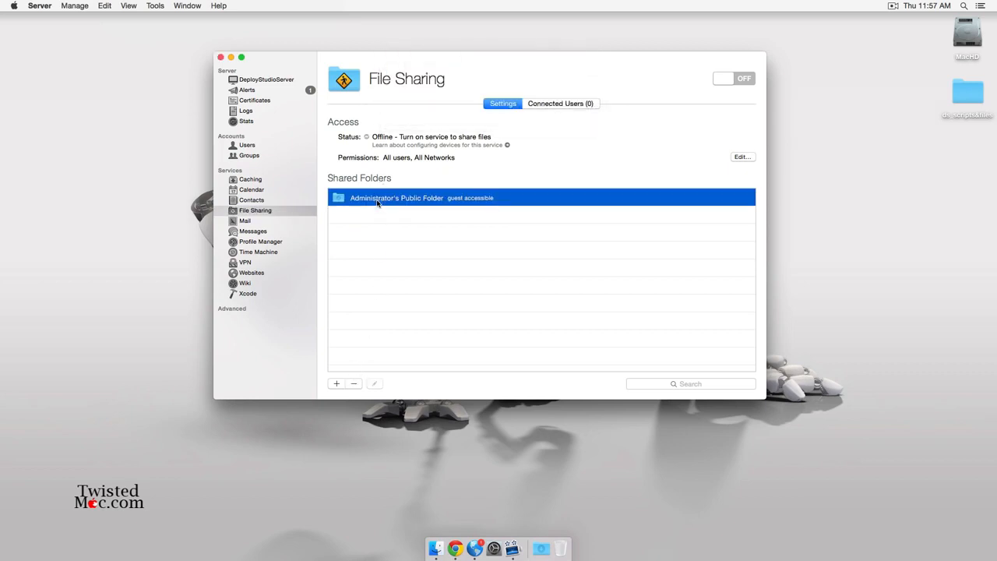
pyautogui.click(352, 384)
pyautogui.click(564, 115)
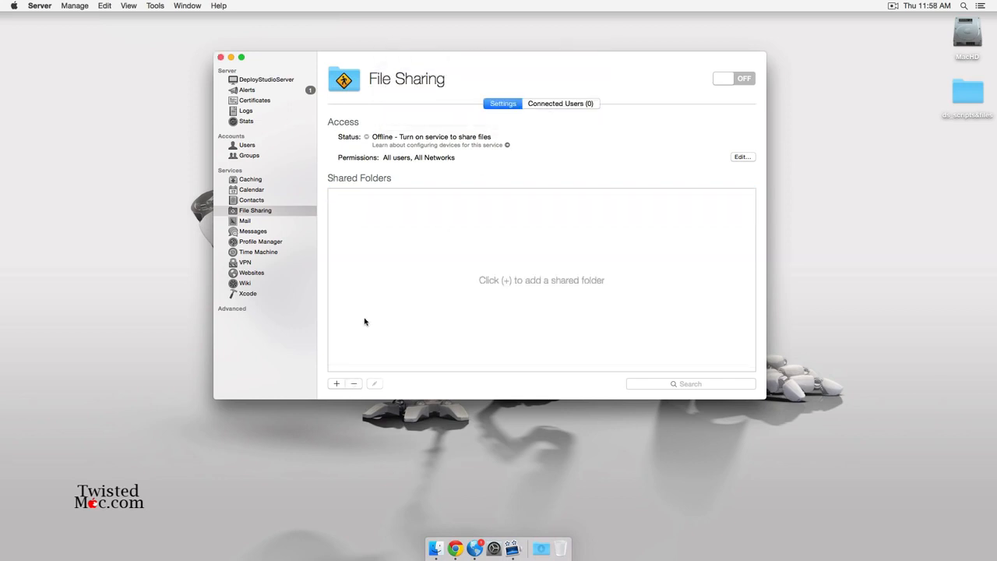
# Add a new shared folder at MacHD/Shares/DesployStudio, creating both folders.
pyautogui.click(336, 384)
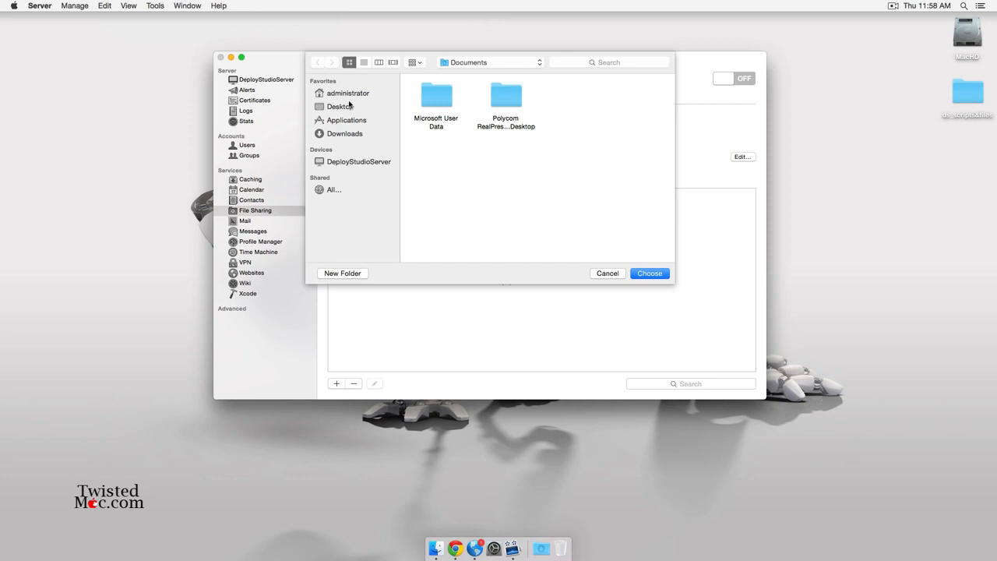
pyautogui.click(478, 62)
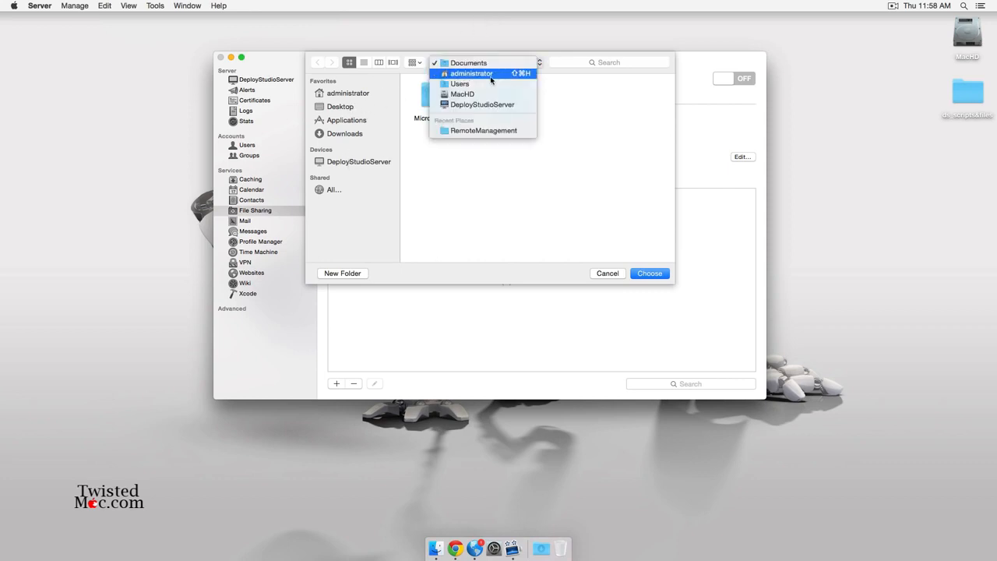
pyautogui.click(470, 90)
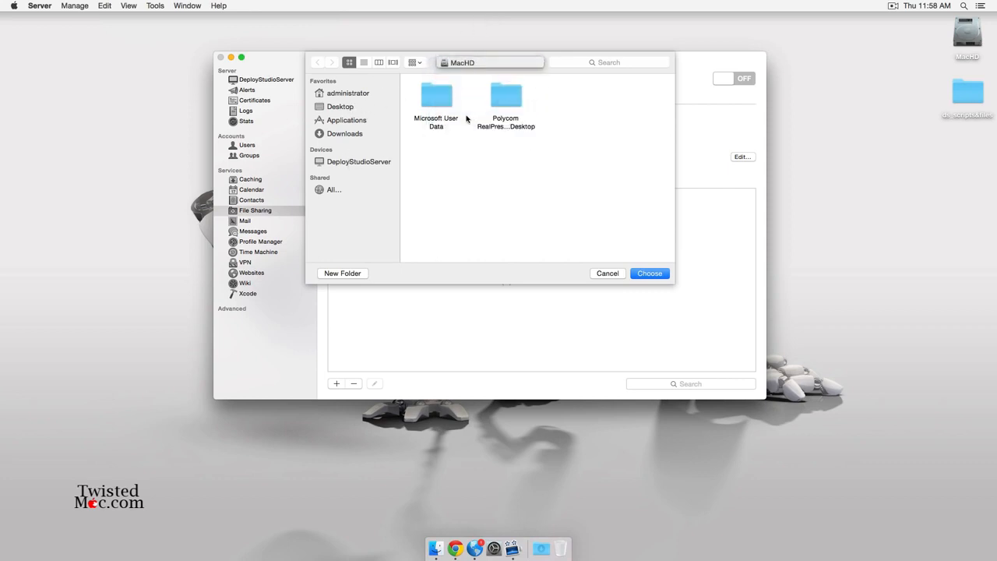
pyautogui.click(346, 274)
pyautogui.write('Shares')
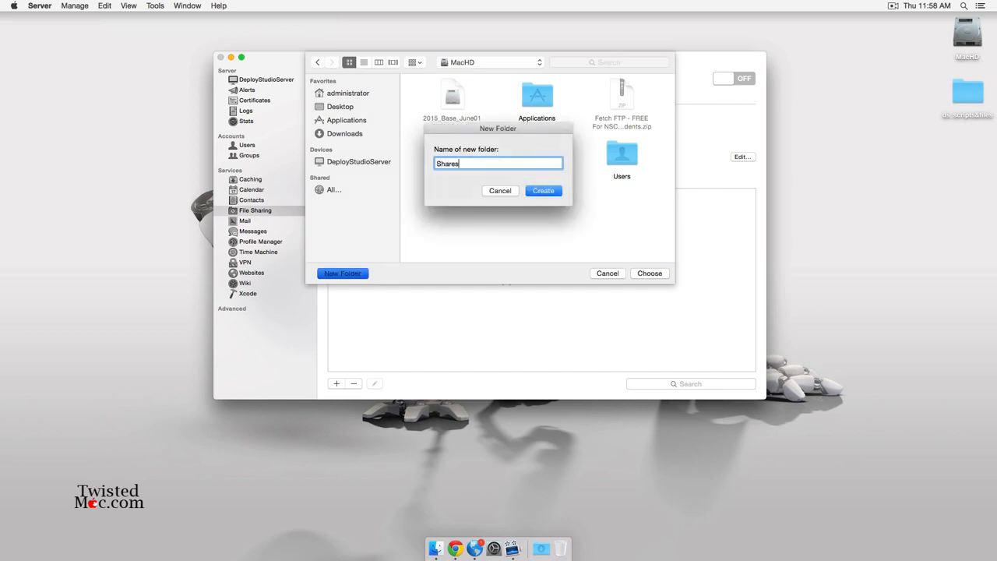
pyautogui.press('Return')
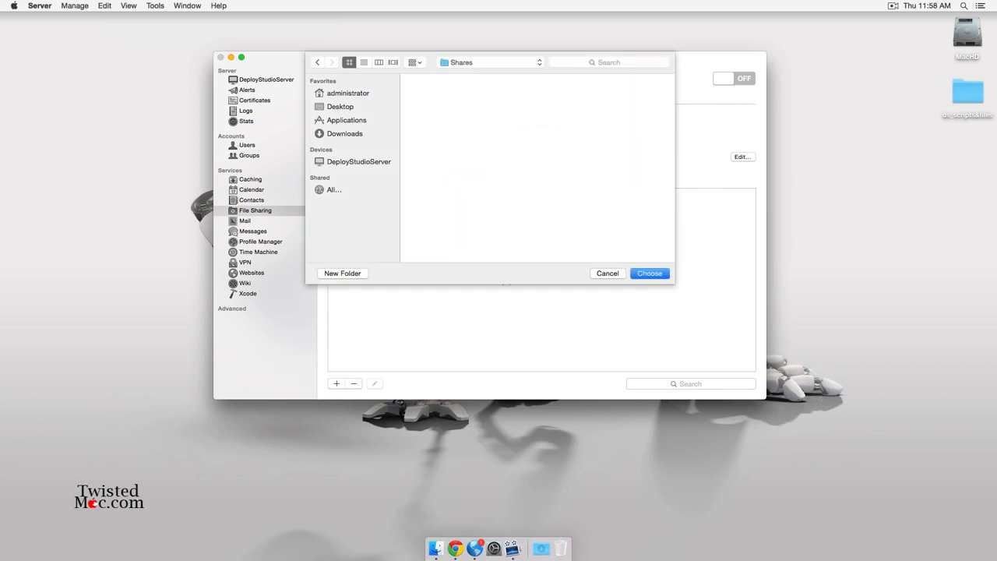
pyautogui.click(346, 273)
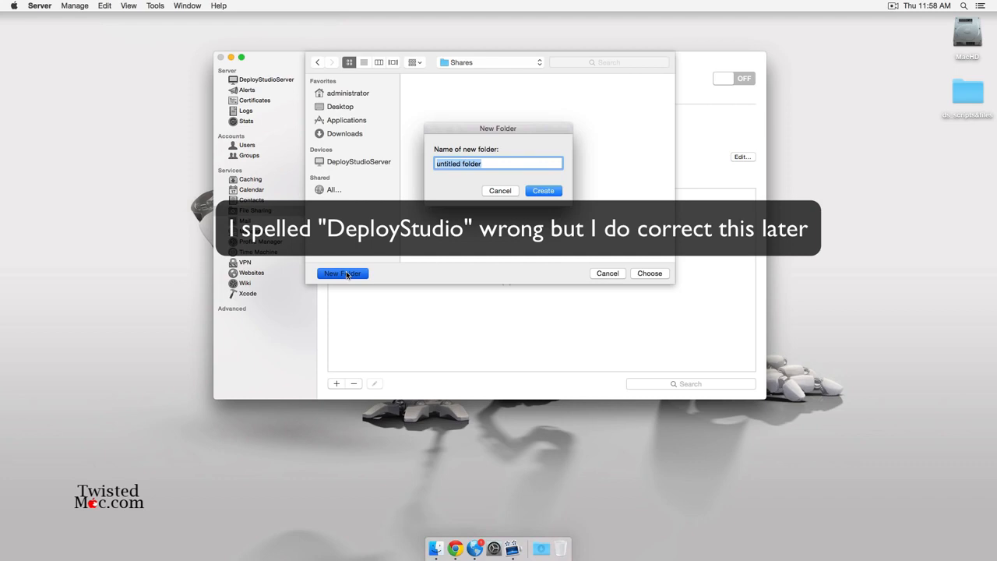
pyautogui.write('DesployStudio')
pyautogui.press('Return')
pyautogui.click(661, 275)
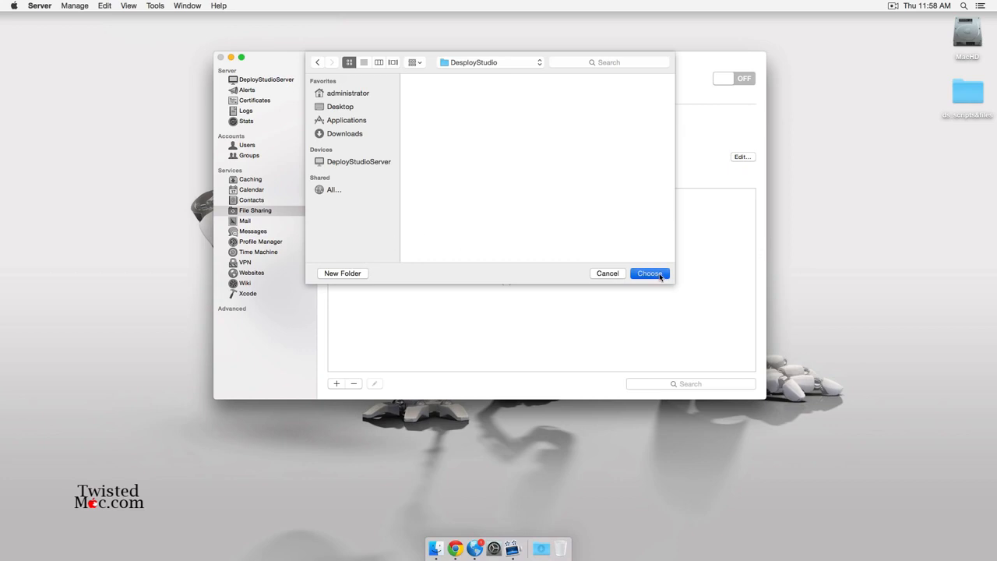
# Open the Shares folder on MacHD in Finder beside the Server window.
pyautogui.doubleClick(977, 28)
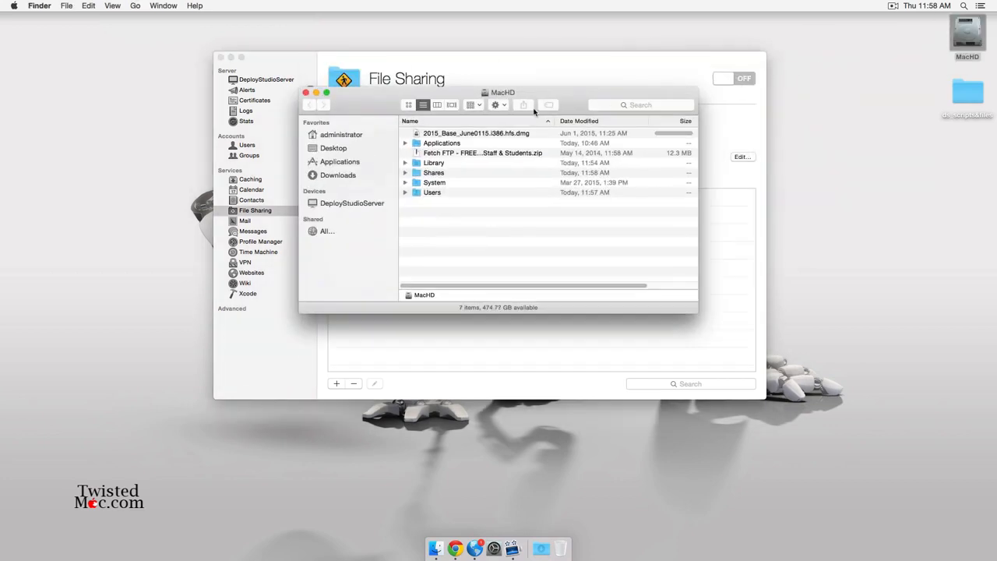
pyautogui.click(433, 173)
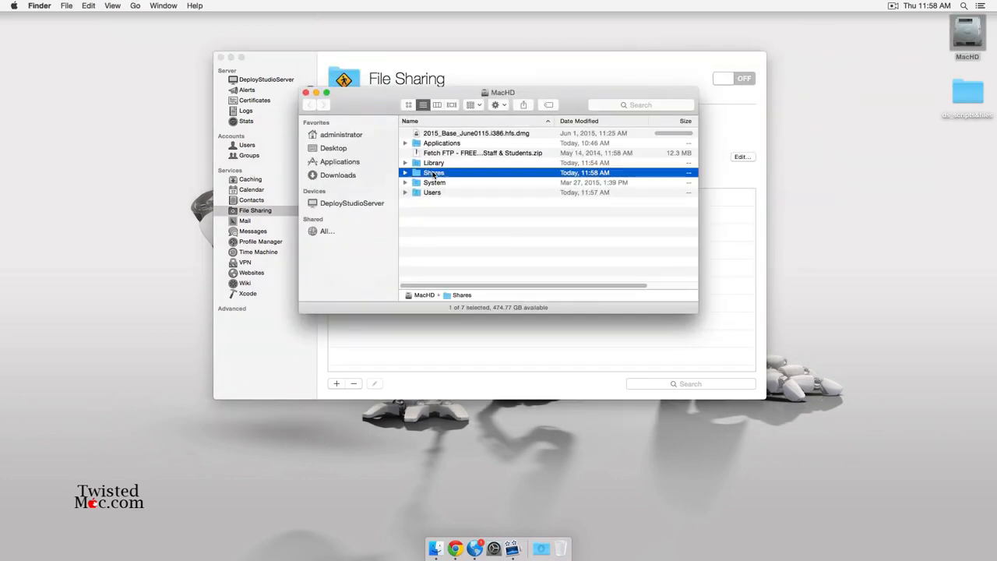
pyautogui.doubleClick(416, 173)
pyautogui.moveTo(558, 91); pyautogui.dragTo(835, 275)
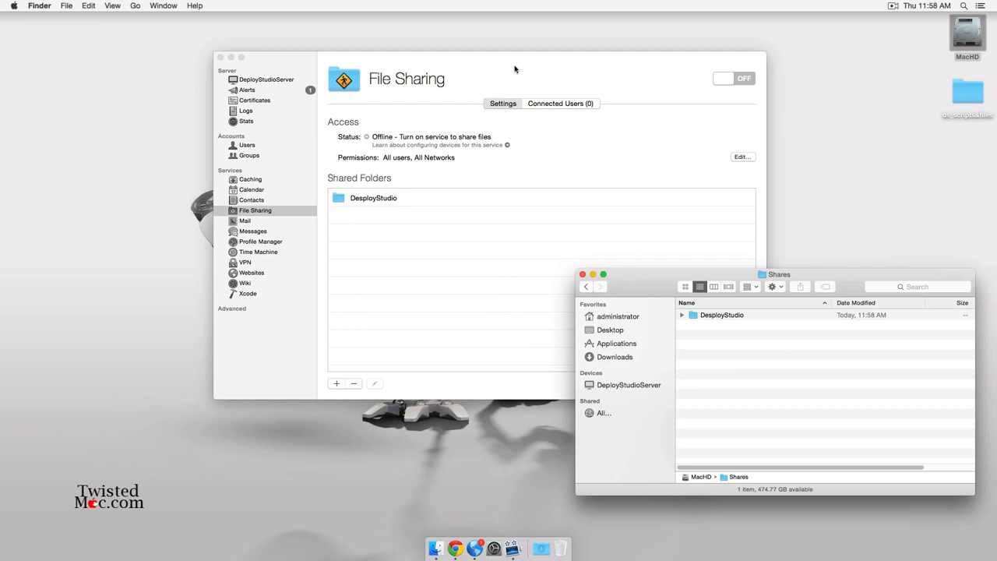
pyautogui.click(479, 63)
pyautogui.moveTo(475, 62); pyautogui.dragTo(303, 39)
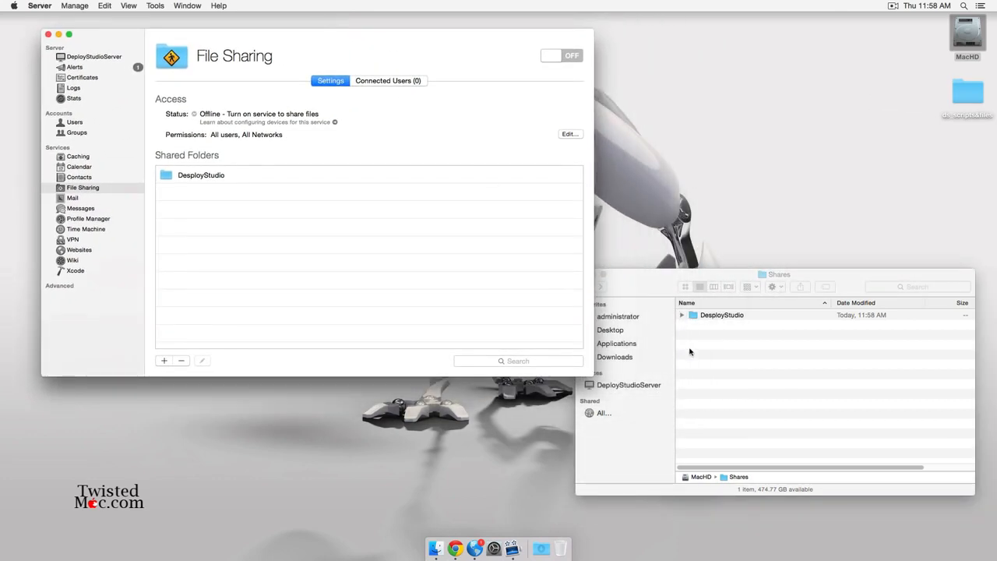
pyautogui.click(682, 315)
pyautogui.moveTo(642, 280); pyautogui.dragTo(656, 341)
pyautogui.click(400, 54)
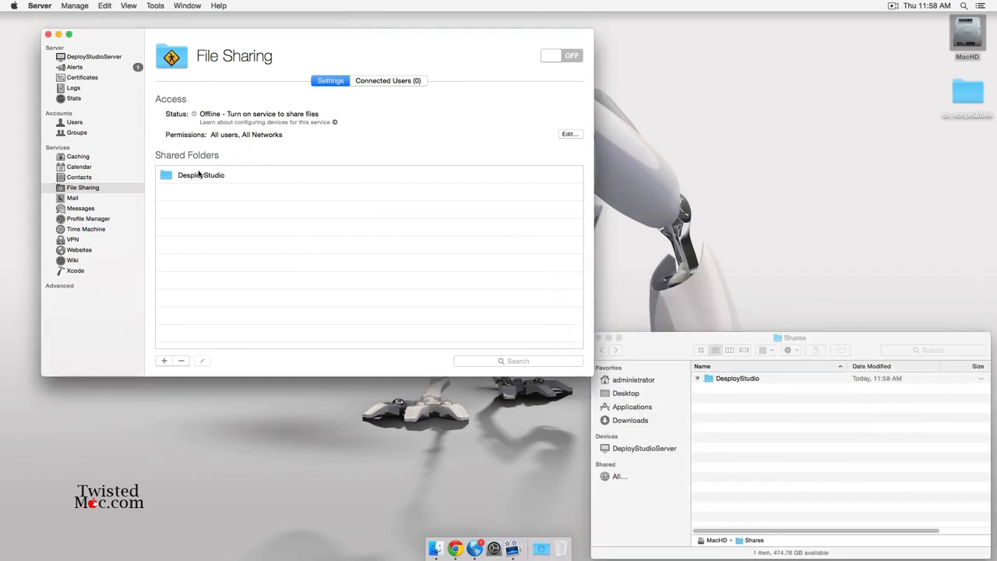
# Grant user DS Read & Write permission on the DesployStudio share.
pyautogui.doubleClick(201, 175)
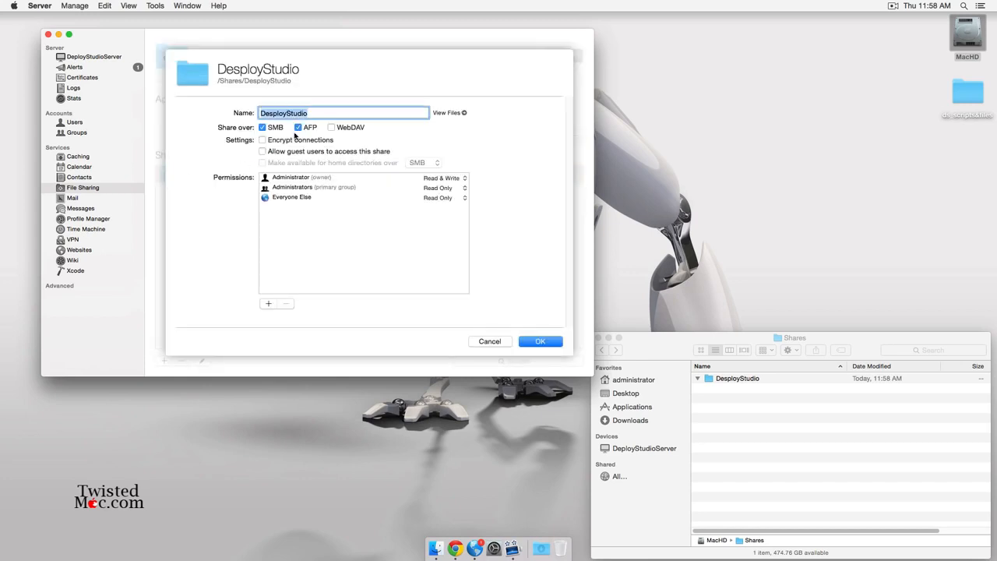
pyautogui.click(269, 303)
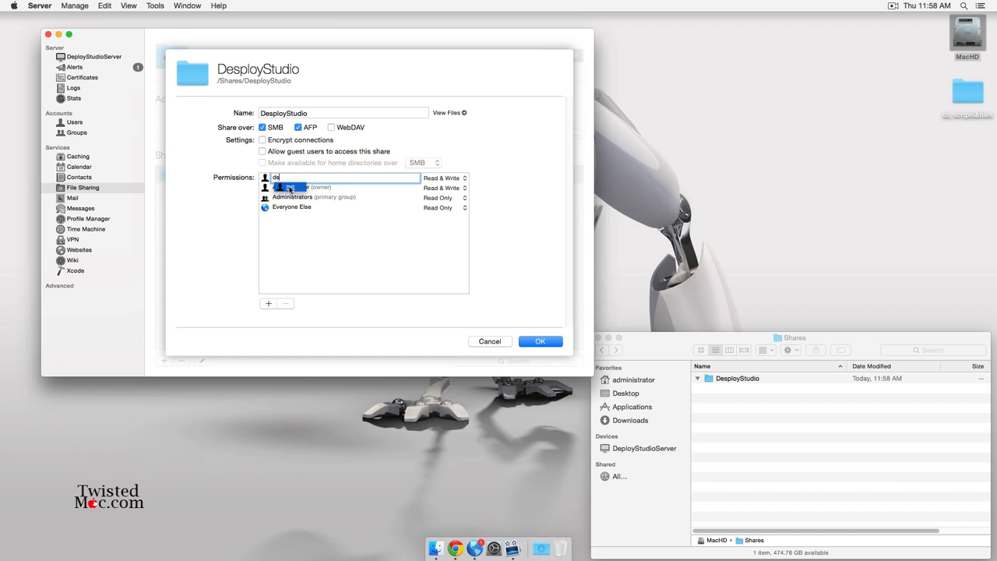
pyautogui.click(291, 189)
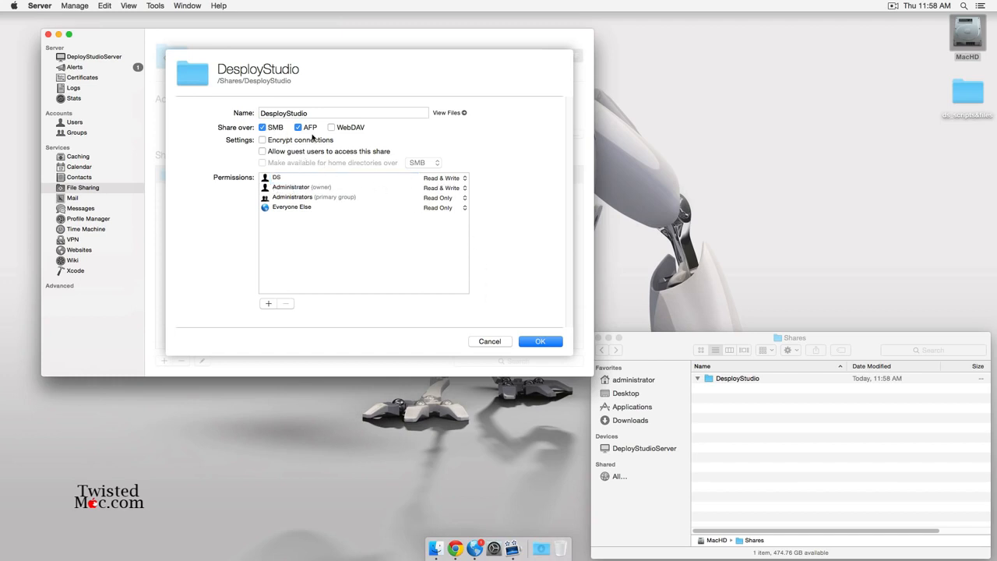
pyautogui.click(550, 345)
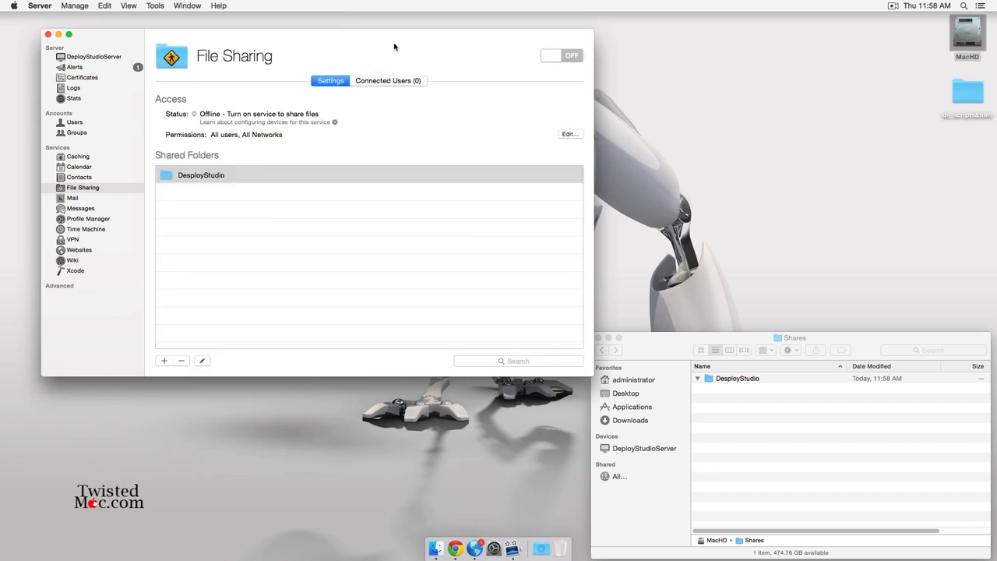
# Turn File Sharing on and expand the Advanced services list.
pyautogui.click(559, 60)
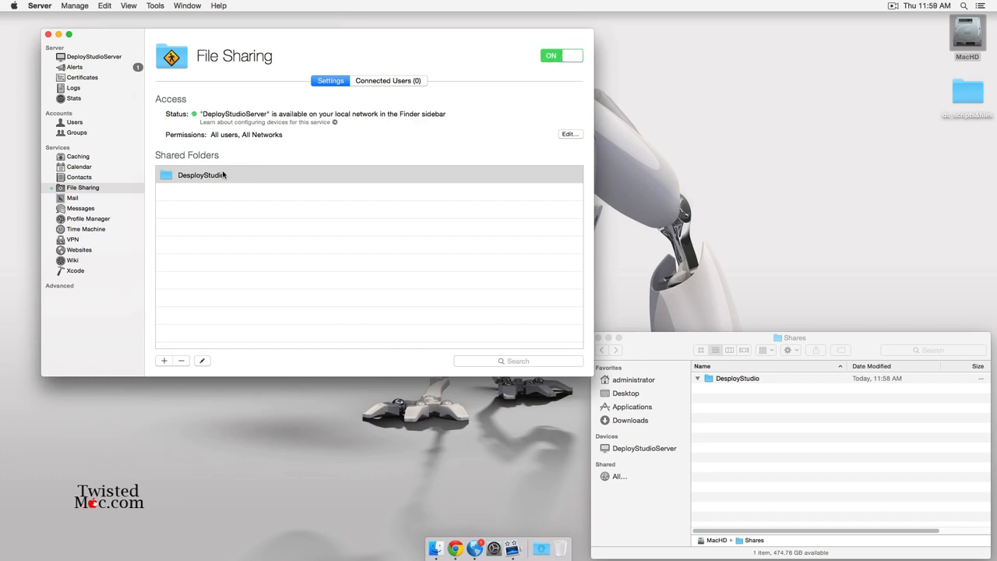
pyautogui.moveTo(118, 285)
pyautogui.click(135, 287)
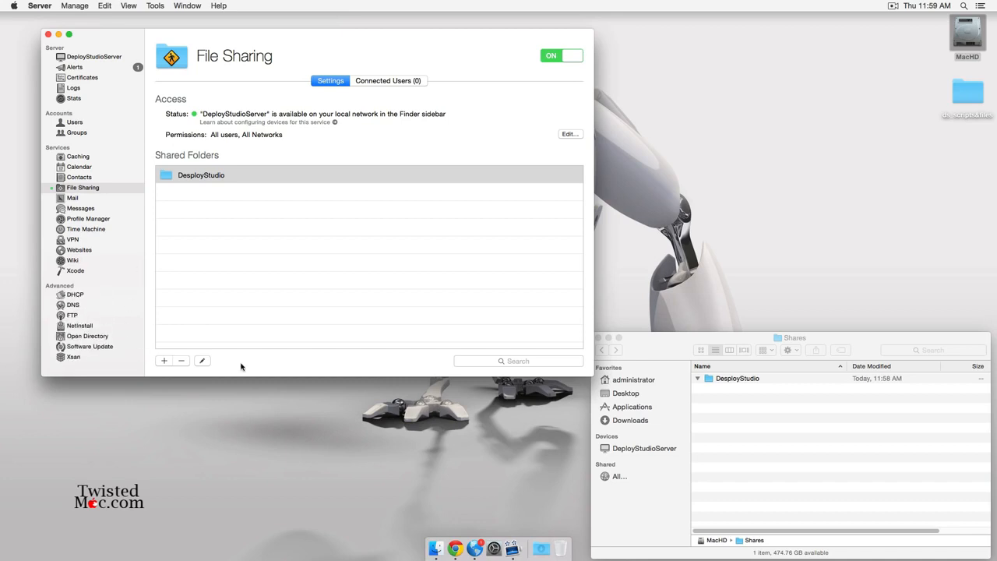
# Open NetInstall settings, then open MacHD's Library folder in an enlarged Finder window.
pyautogui.click(104, 325)
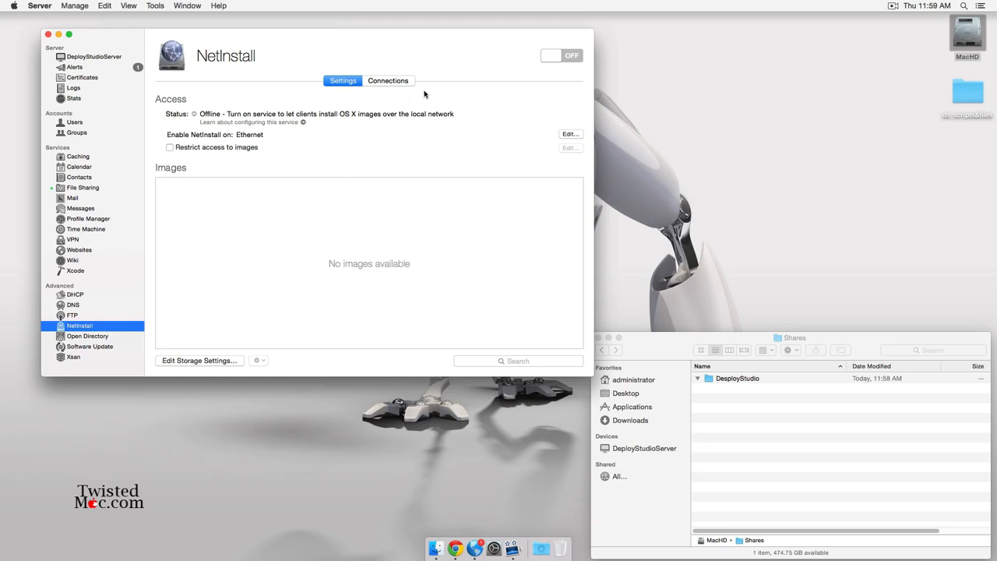
pyautogui.click(971, 50)
pyautogui.doubleClick(971, 50)
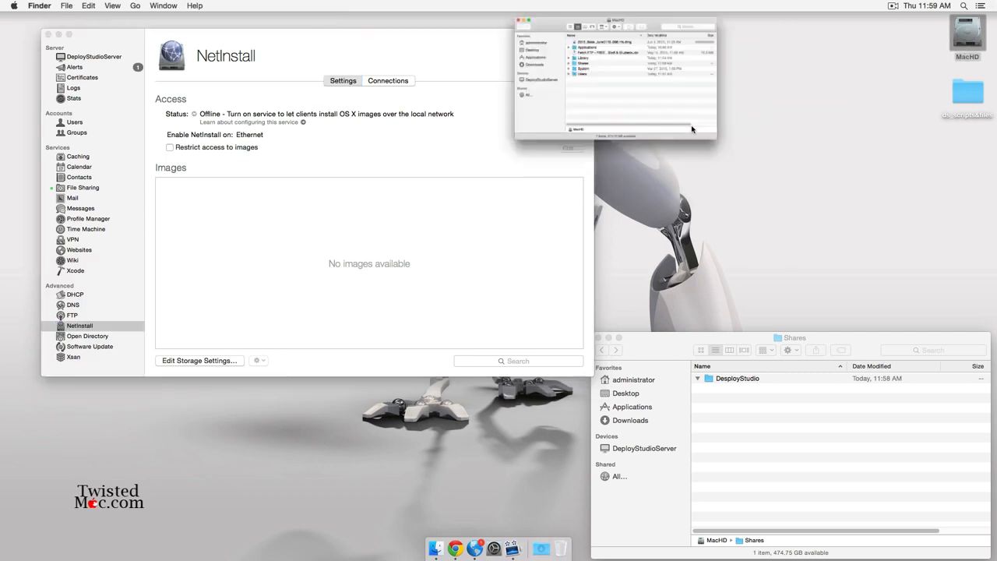
pyautogui.moveTo(278, 27); pyautogui.dragTo(872, 190)
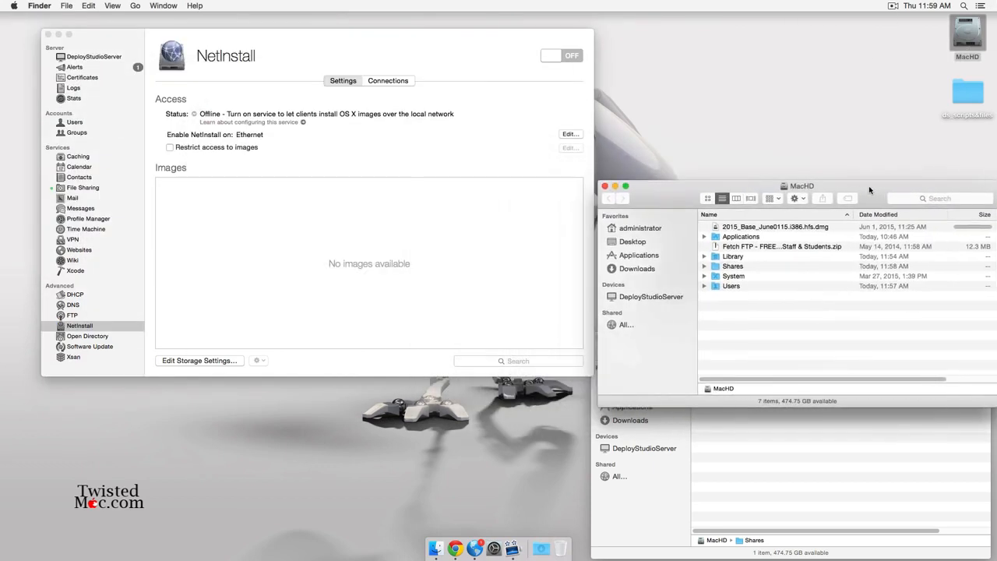
pyautogui.doubleClick(752, 258)
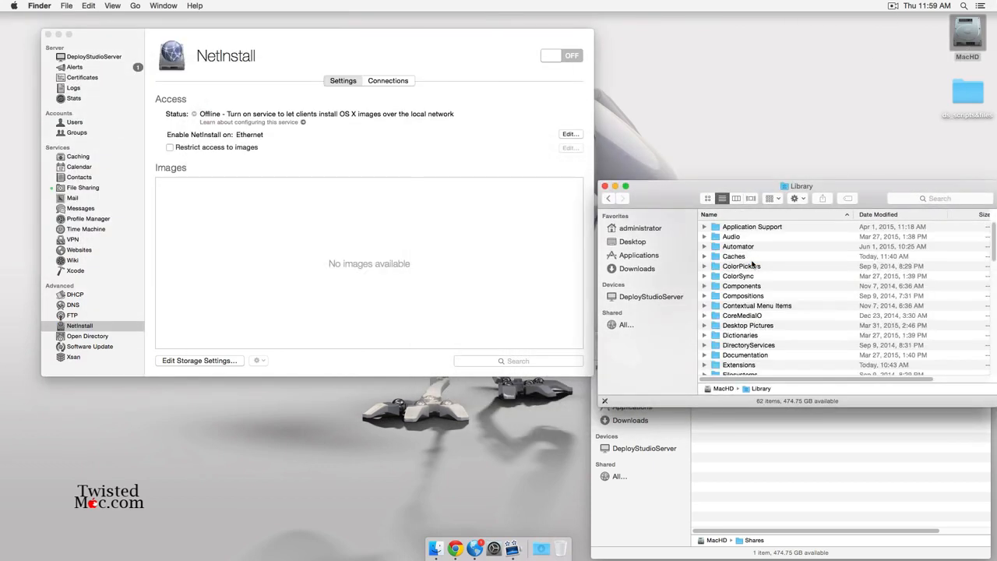
pyautogui.moveTo(869, 199); pyautogui.dragTo(867, 116)
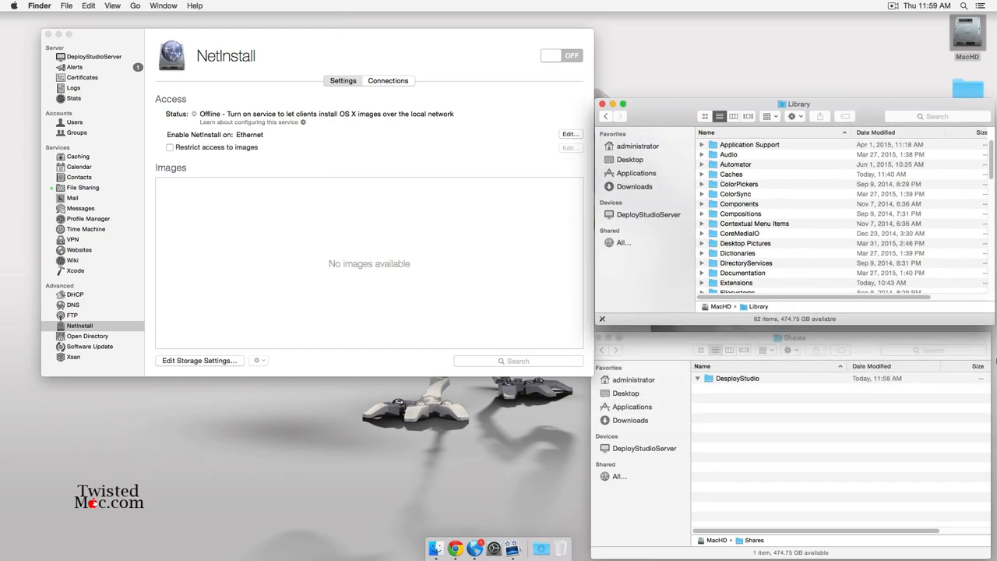
pyautogui.moveTo(989, 325); pyautogui.dragTo(988, 515)
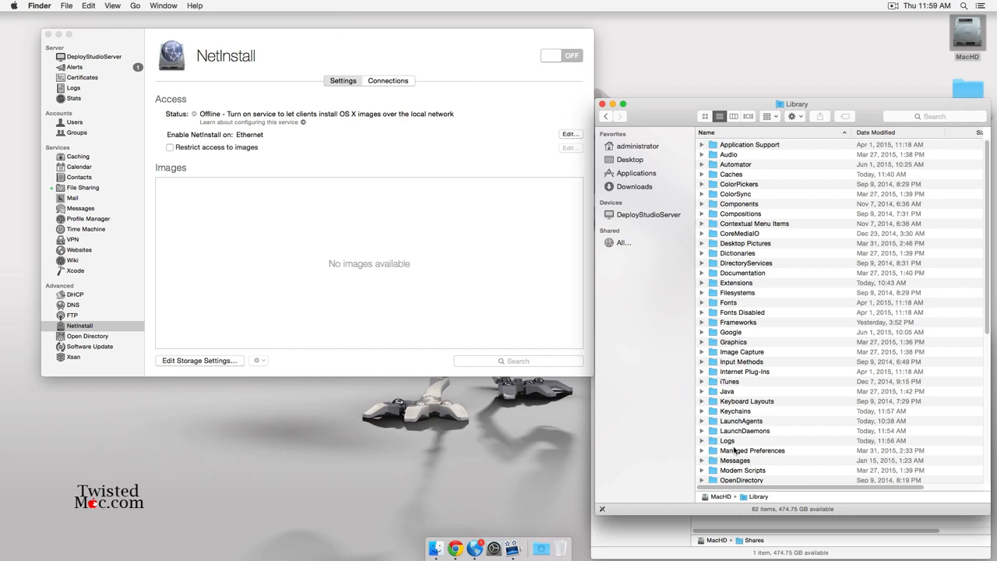
# Browse Library's folders, then open the NetInstall Storage Settings in Server.
pyautogui.click(744, 478)
pyautogui.scroll(-5, 757, 464)
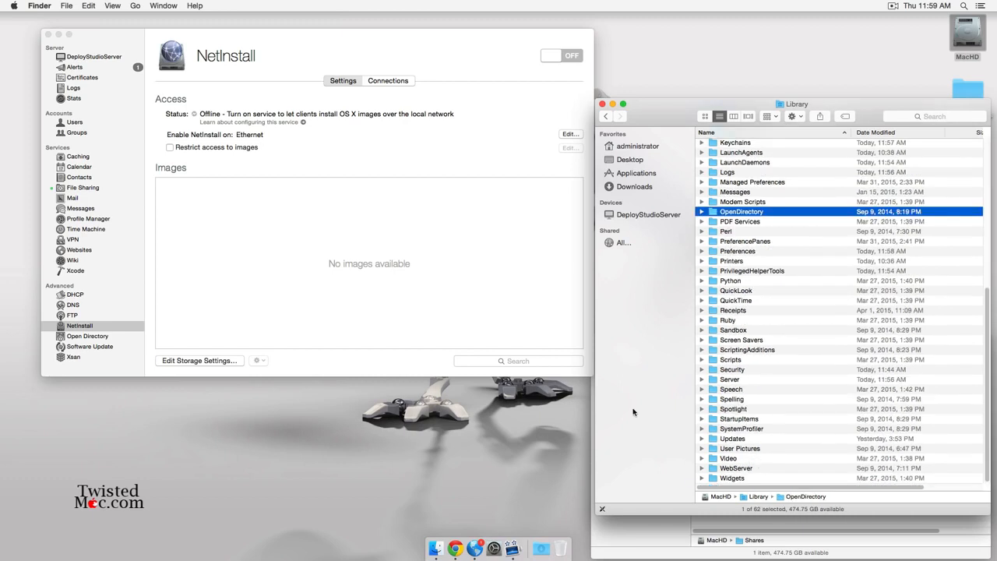
pyautogui.scroll(1, 707, 265)
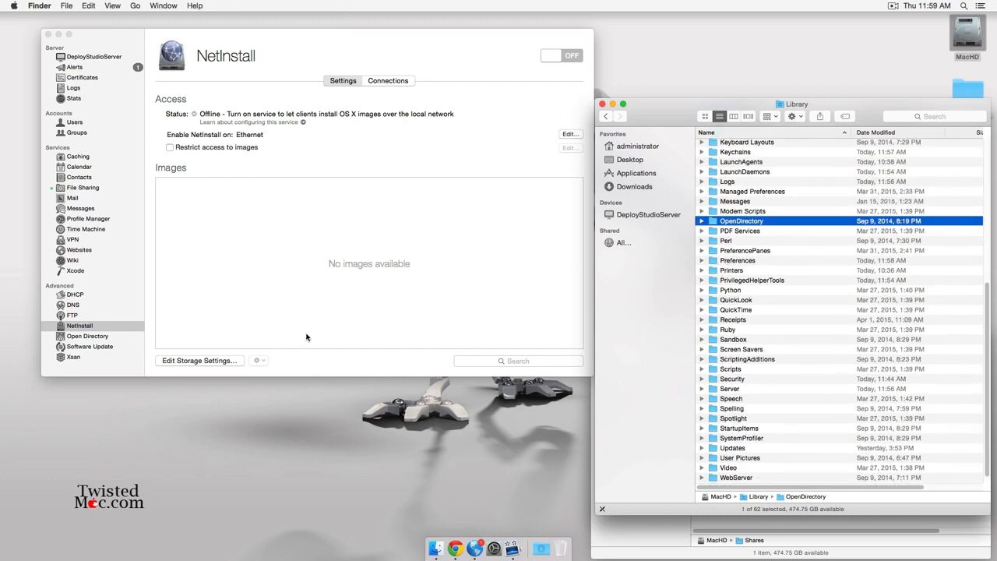
pyautogui.click(331, 373)
pyautogui.click(199, 360)
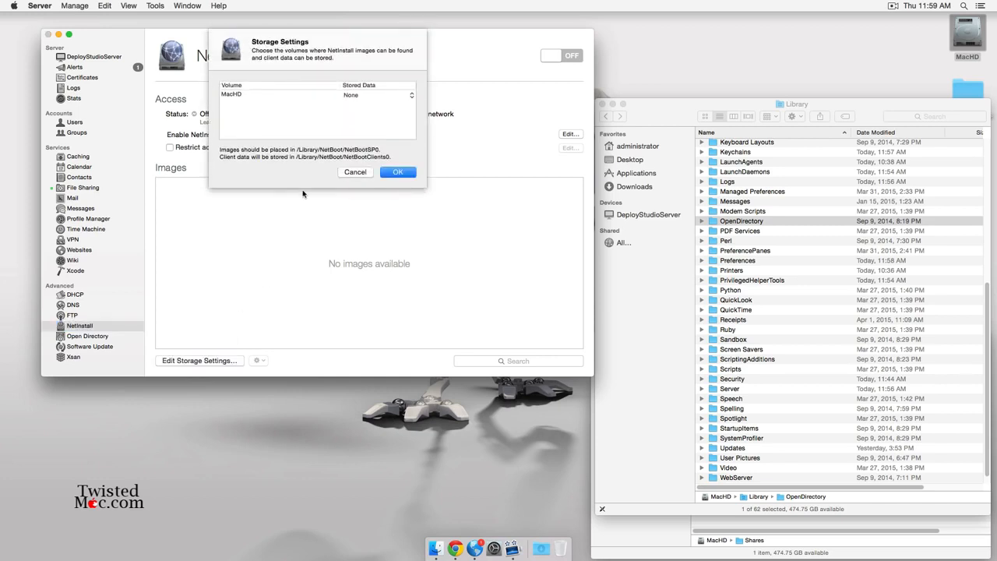
# Set MacHD to store NetInstall Images & Client Data.
pyautogui.click(392, 95)
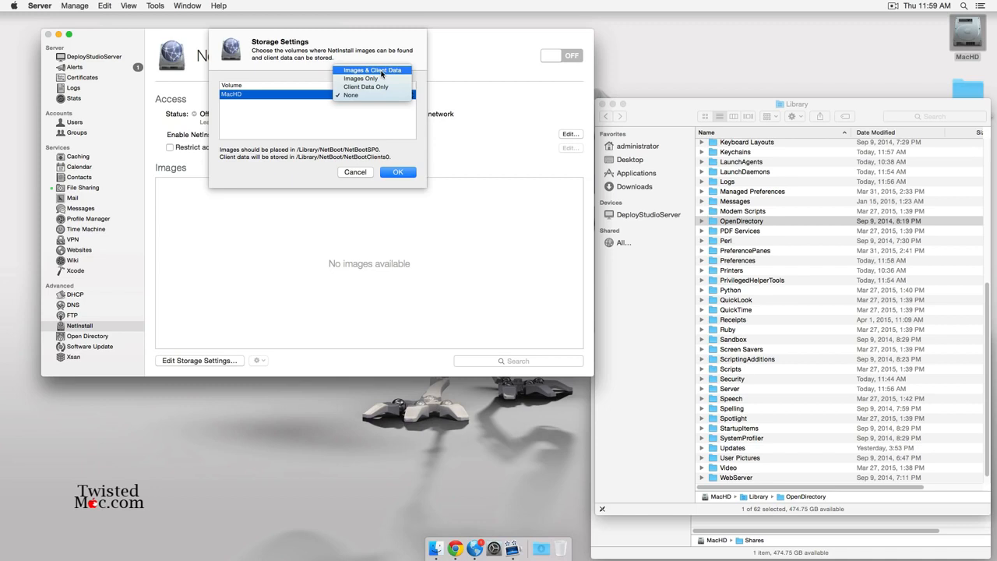
pyautogui.click(382, 74)
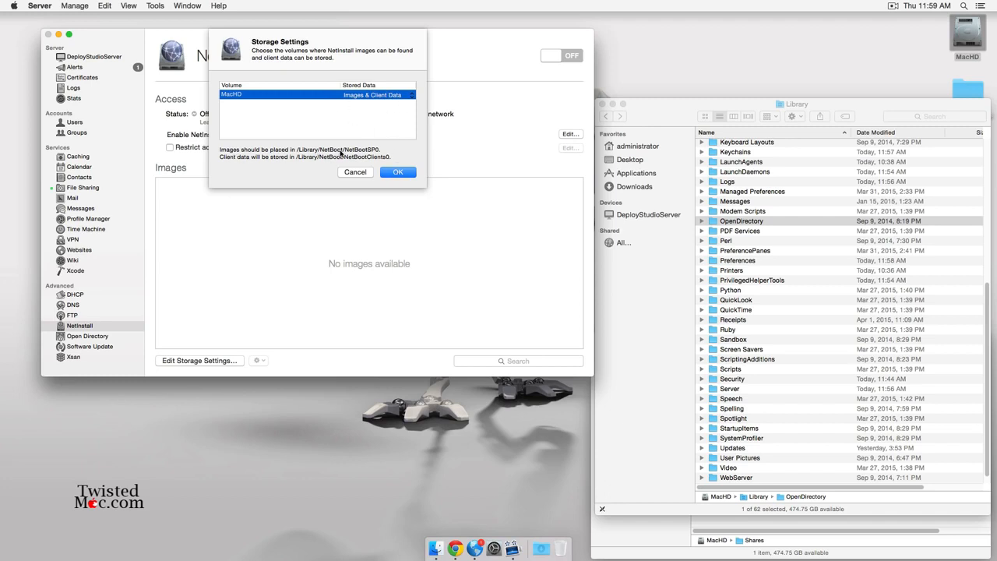
pyautogui.click(409, 173)
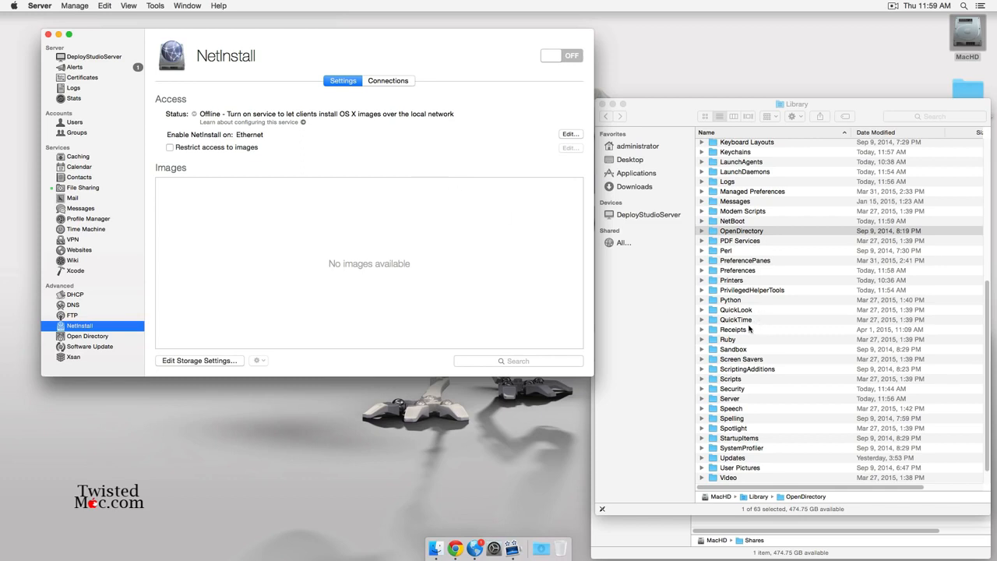
# Open the empty MacHD/Library/NetBoot/NetBootSP0 folder in Finder.
pyautogui.click(729, 344)
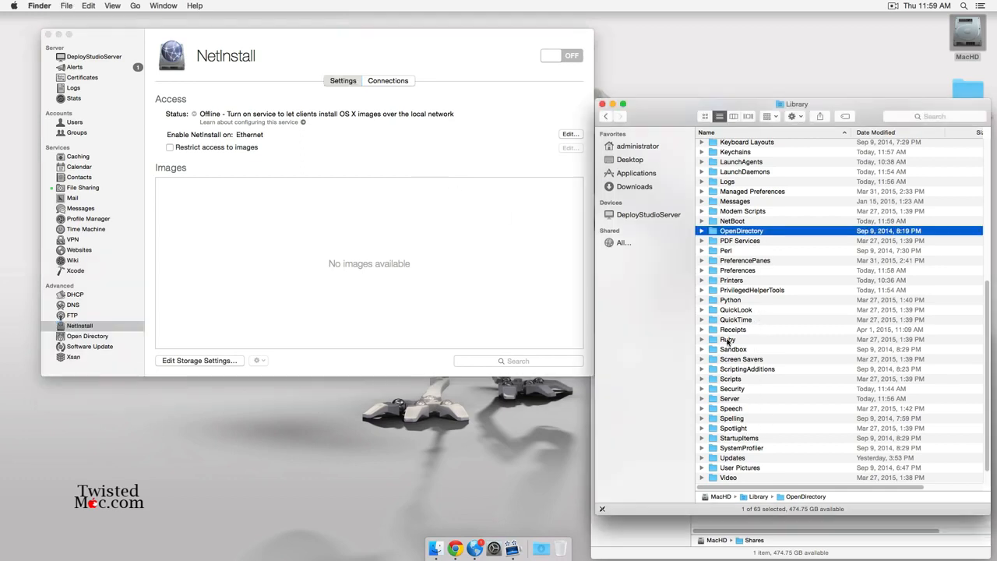
pyautogui.click(731, 222)
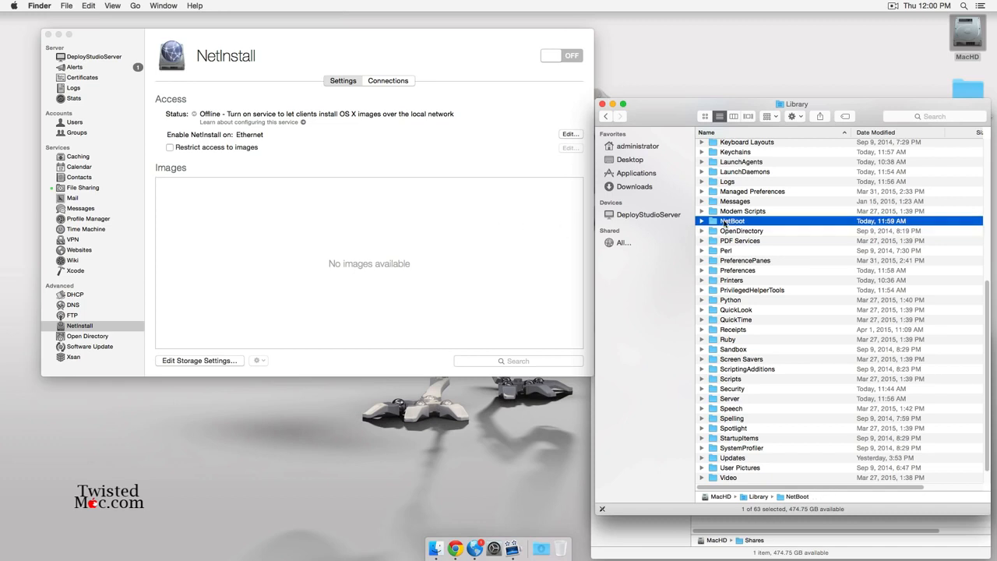
pyautogui.doubleClick(725, 222)
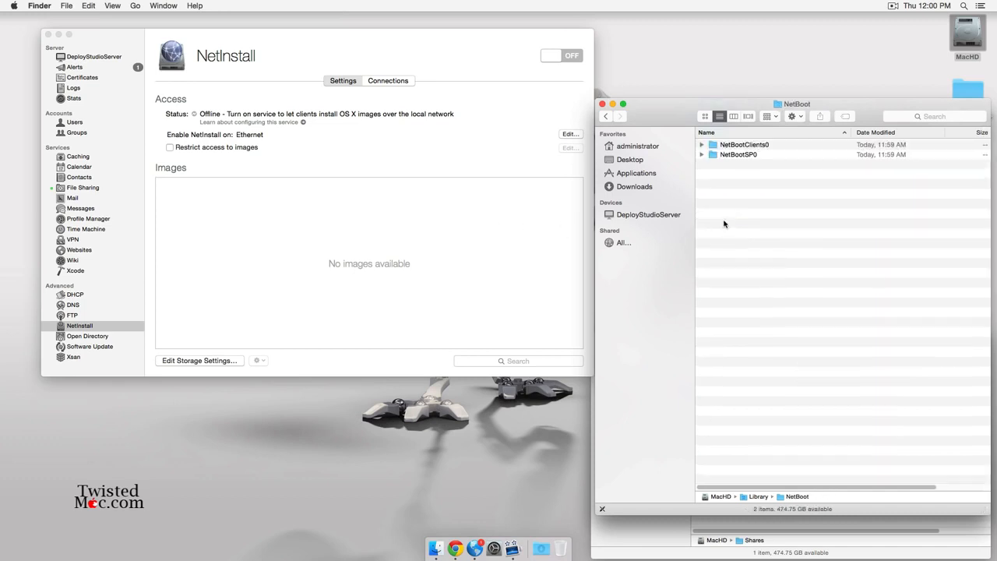
pyautogui.doubleClick(735, 154)
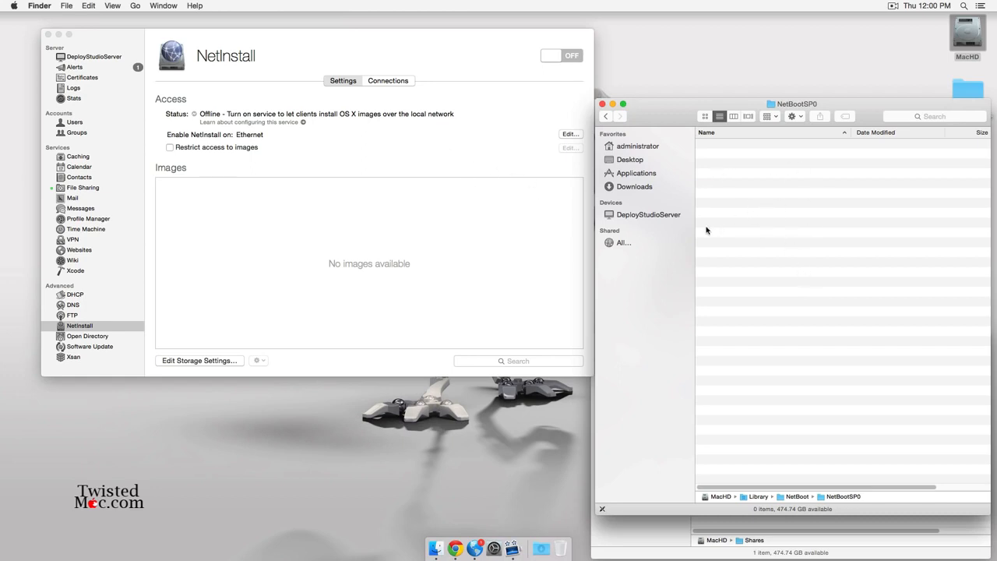
# Try turning NetInstall on and dismiss the alert that it cannot start without images.
pyautogui.click(459, 65)
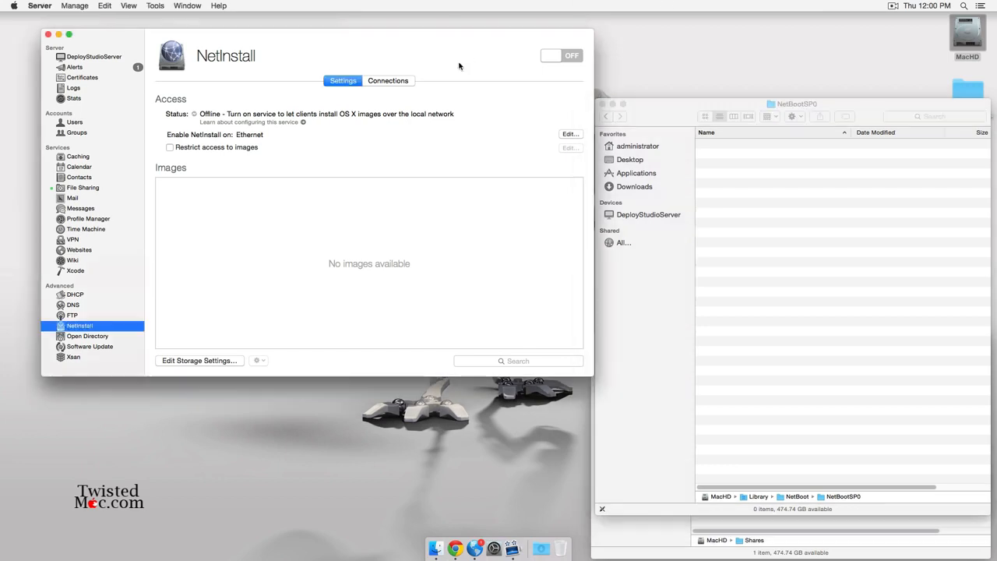
pyautogui.click(550, 55)
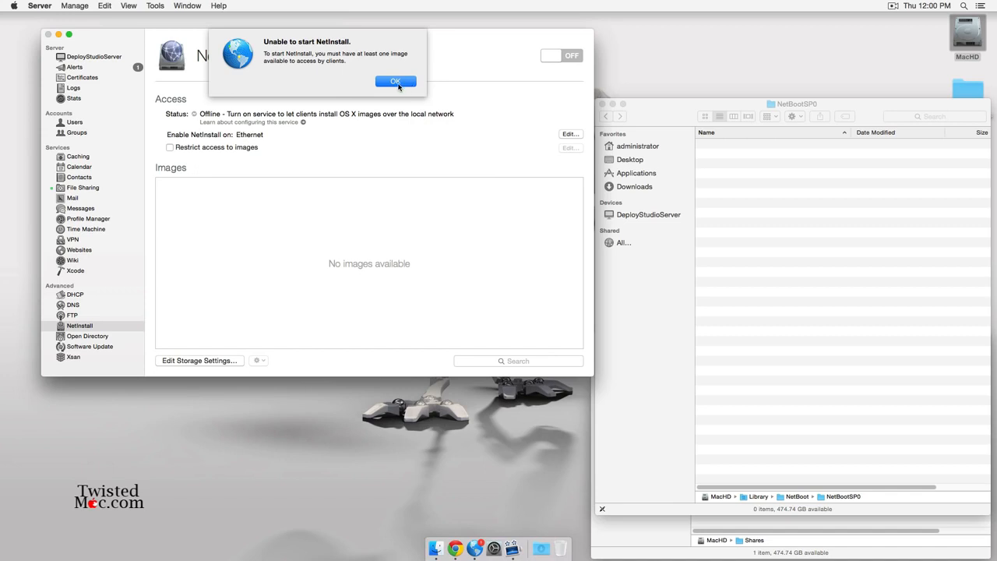
pyautogui.click(396, 83)
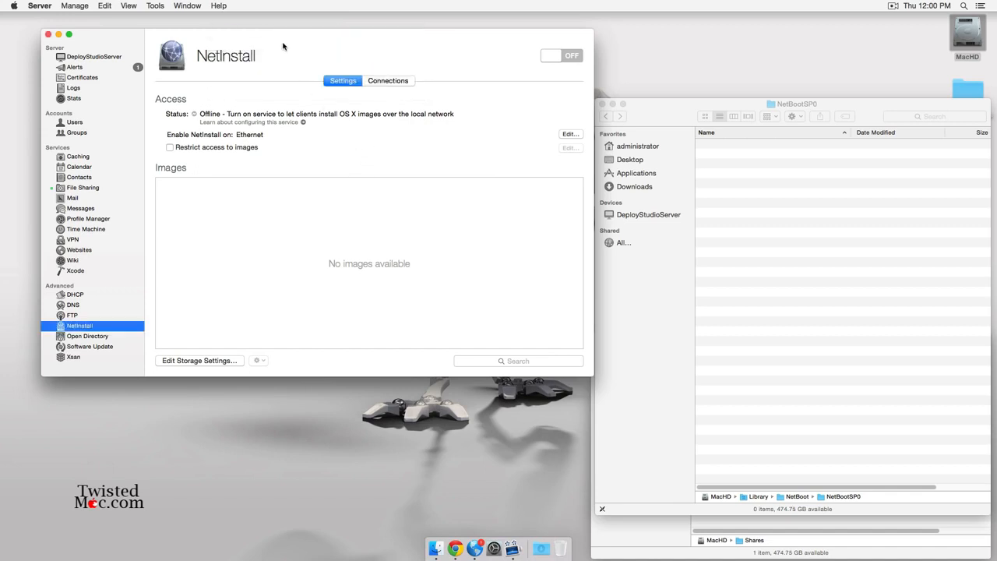
pyautogui.moveTo(283, 46); pyautogui.dragTo(253, 36)
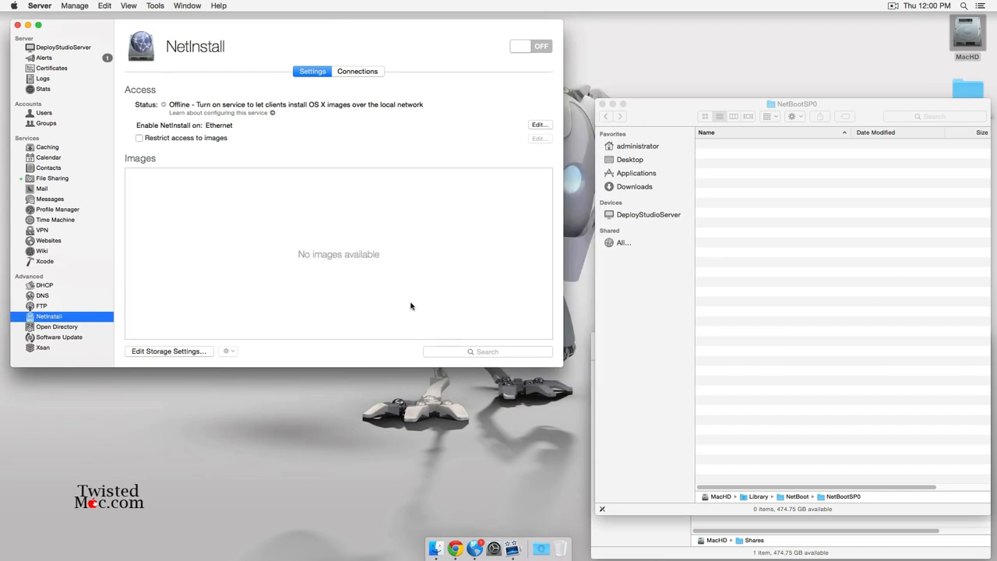
pyautogui.click(541, 547)
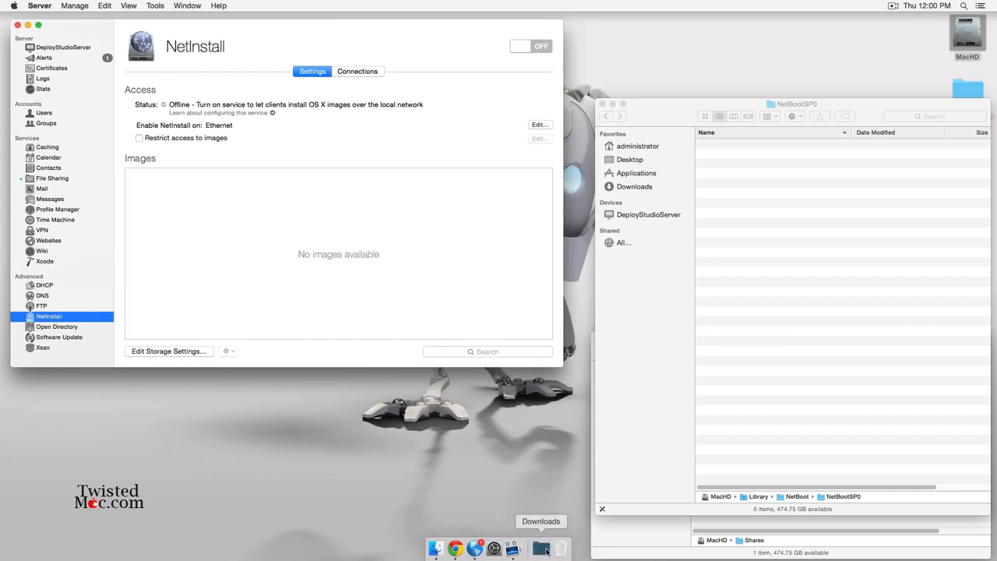
# Mount the DeployStudioServer disk image and launch its installer, dismissing the unidentified developer warning.
pyautogui.click(505, 480)
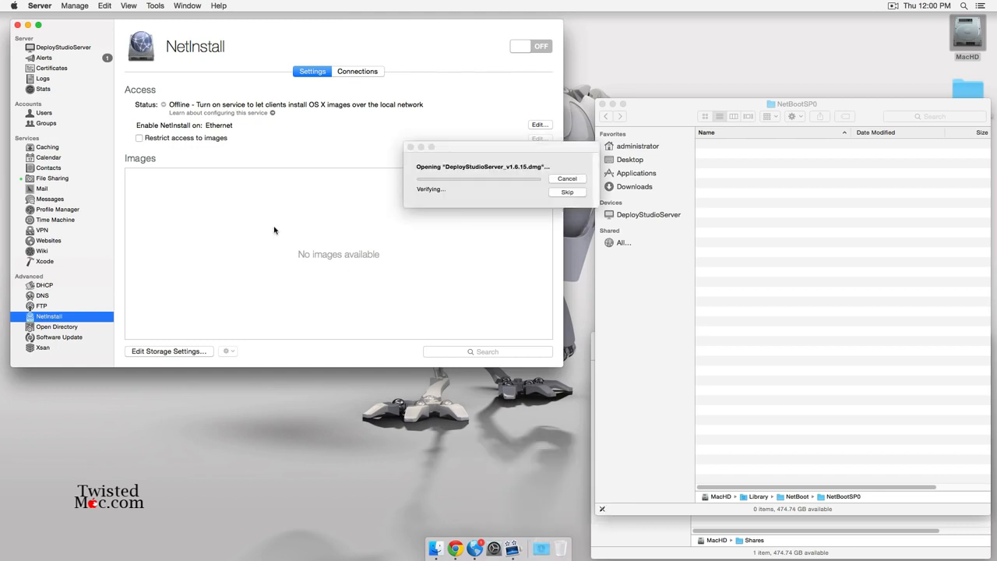
pyautogui.click(567, 192)
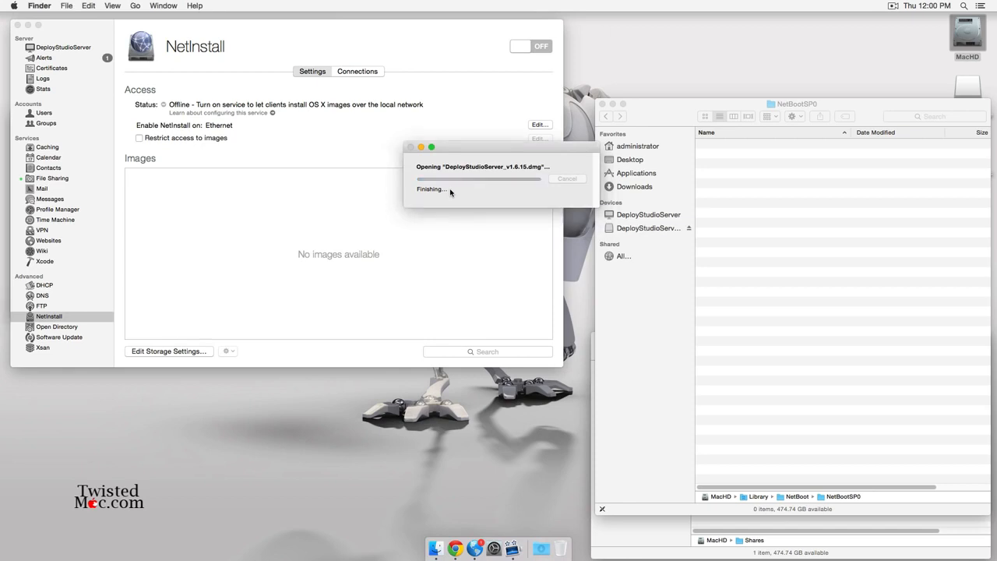
pyautogui.click(56, 144)
pyautogui.doubleClick(56, 144)
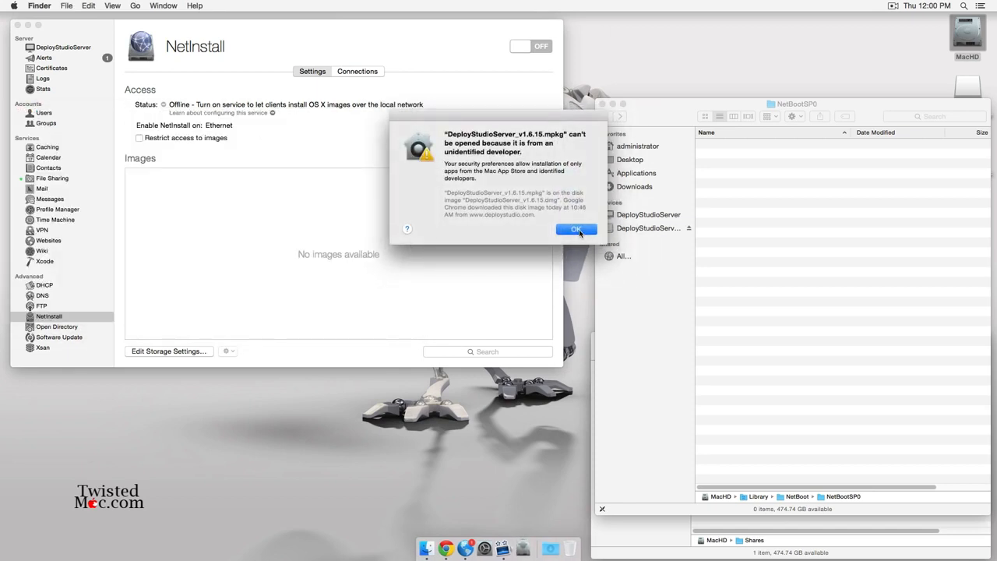
pyautogui.click(576, 230)
# Allow apps downloaded from Anywhere in Security & Privacy, then quit System Preferences.
pyautogui.click(498, 550)
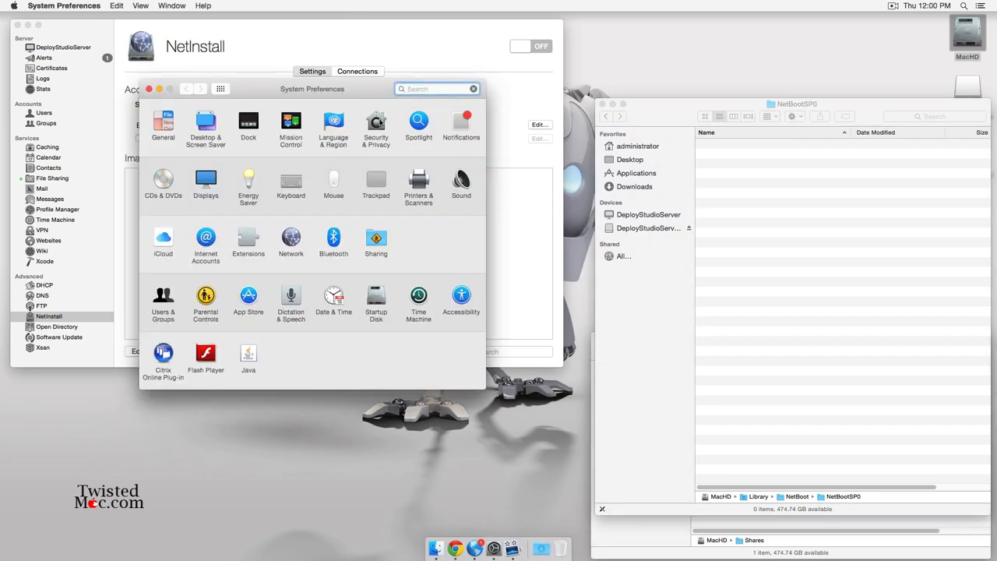
pyautogui.click(376, 122)
pyautogui.click(159, 345)
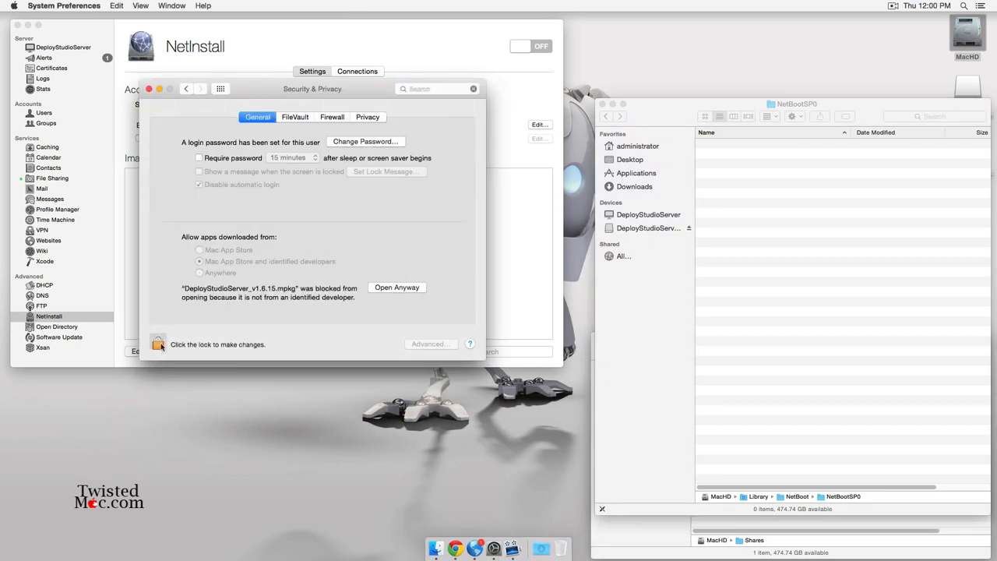
pyautogui.write('••')
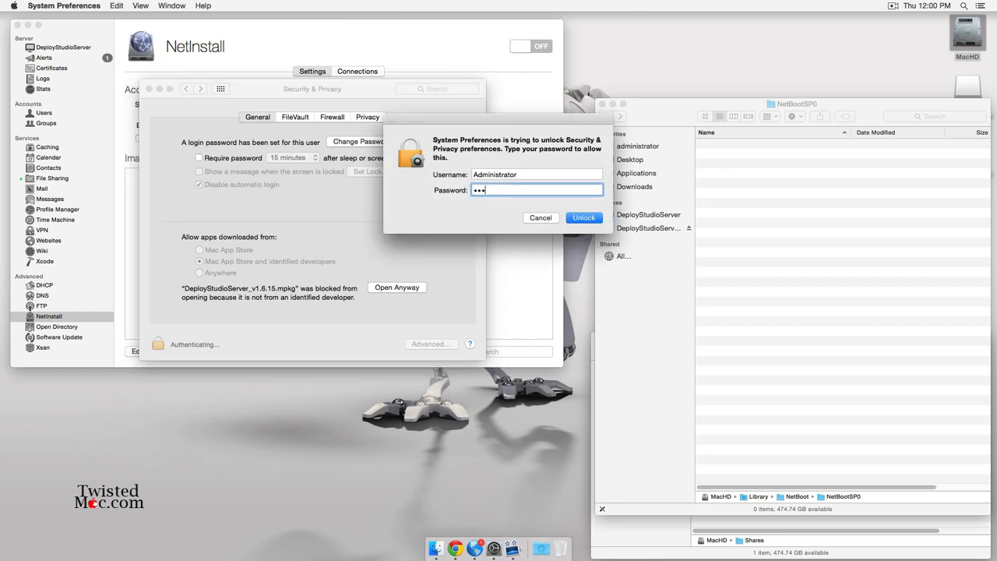
pyautogui.write('••••••')
pyautogui.press('Return')
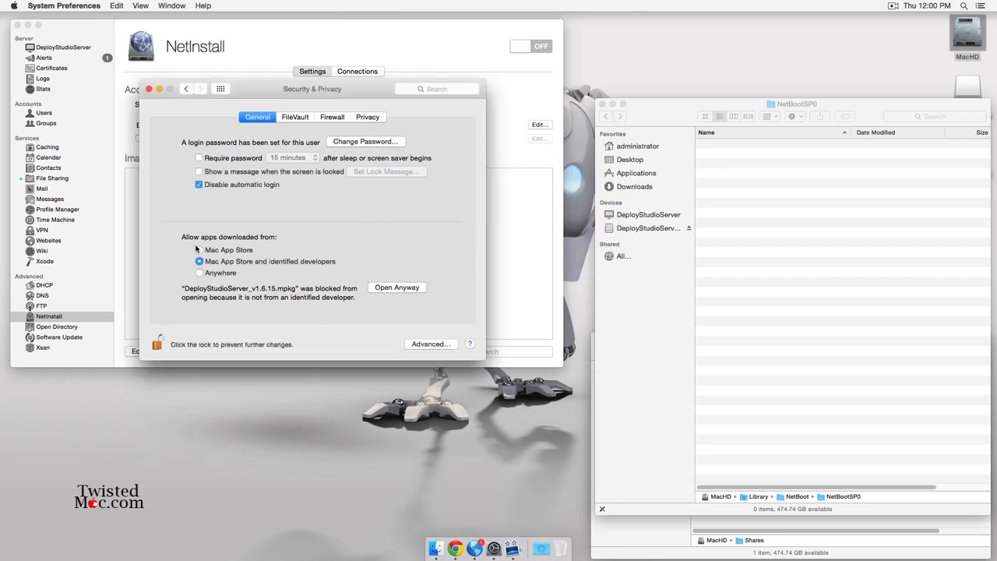
pyautogui.click(219, 273)
pyautogui.click(332, 166)
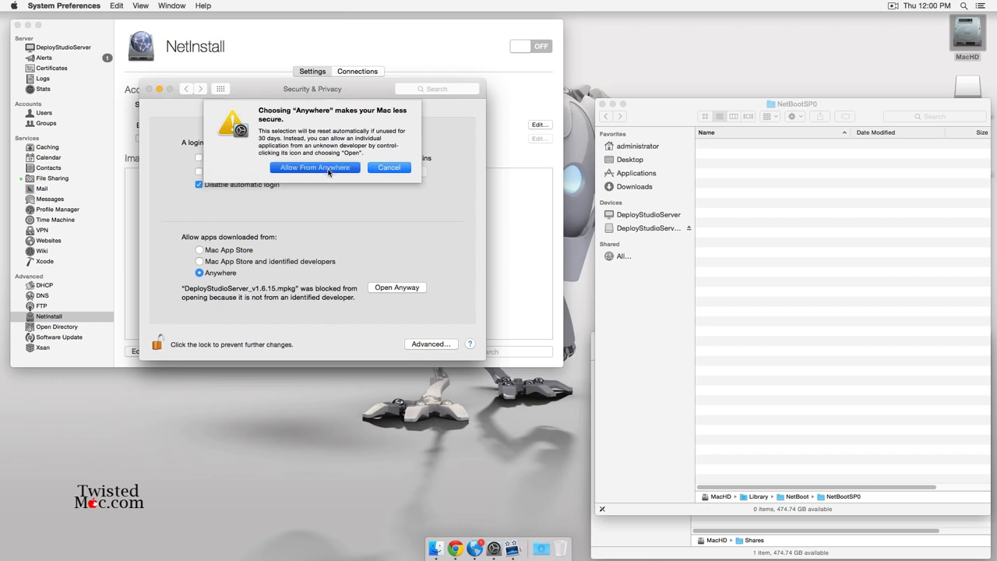
pyautogui.press('super+q')
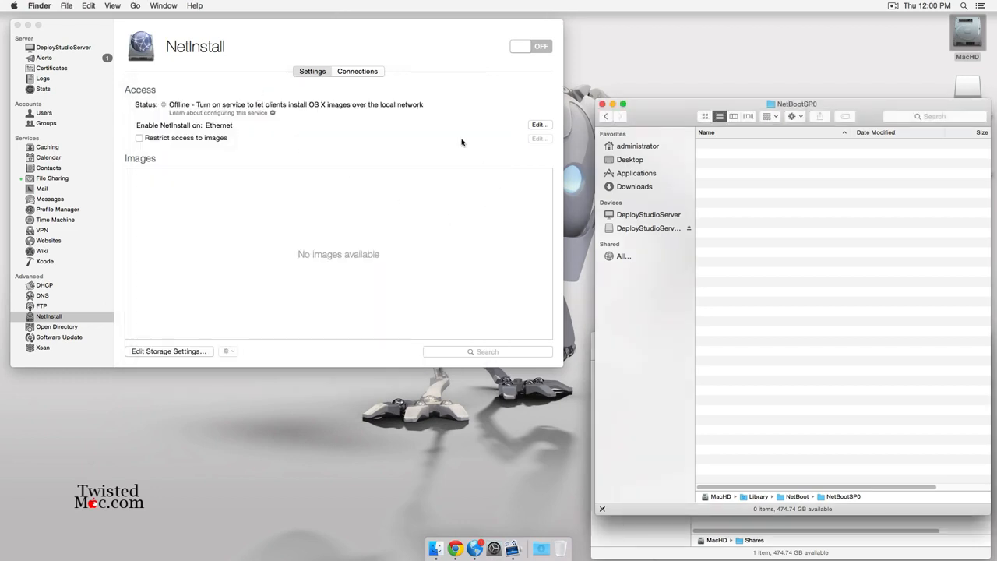
# Reopen the DeployStudioServer disk image and launch its installer package.
pyautogui.click(540, 549)
pyautogui.click(540, 549)
pyautogui.doubleClick(67, 157)
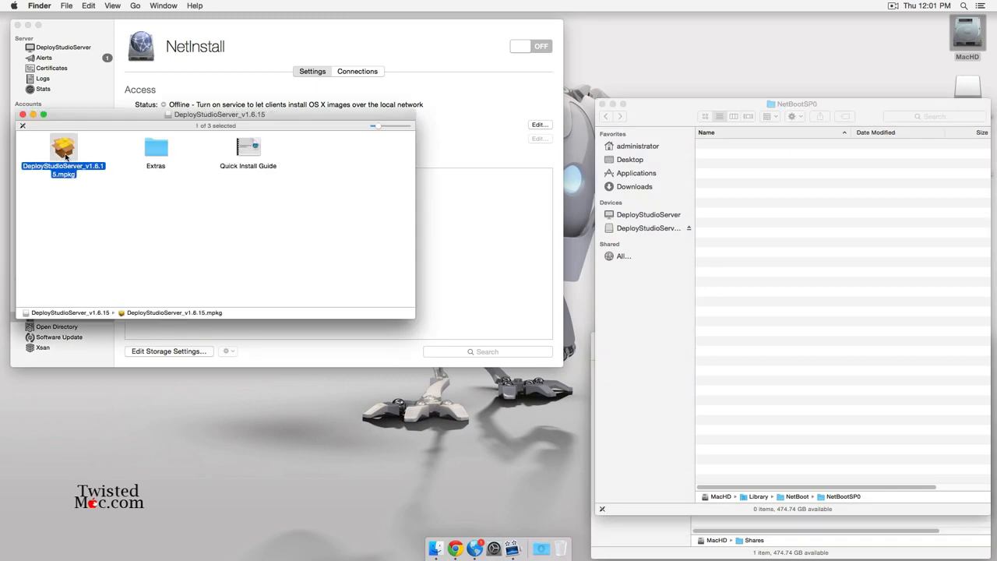
# Go through the installer's introduction, Read Me and license, accept it, and start the standard install on MacHD.
pyautogui.click(22, 114)
pyautogui.click(631, 342)
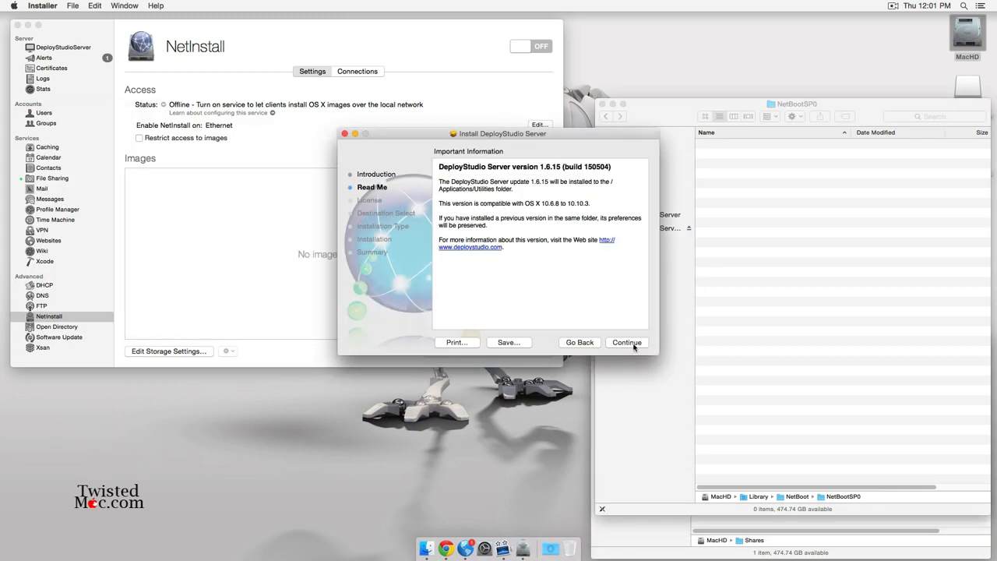
pyautogui.click(632, 344)
pyautogui.click(632, 344)
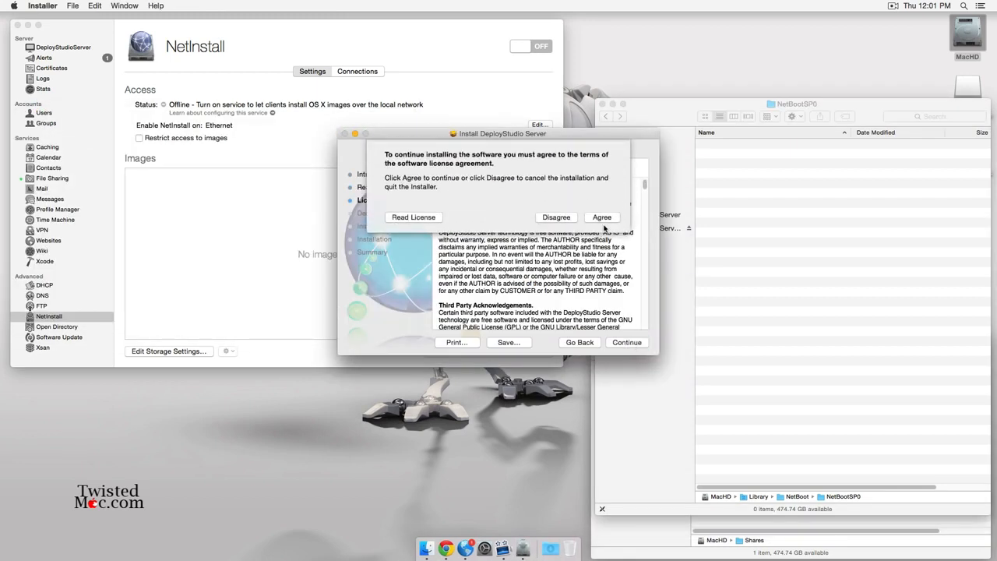
pyautogui.click(600, 219)
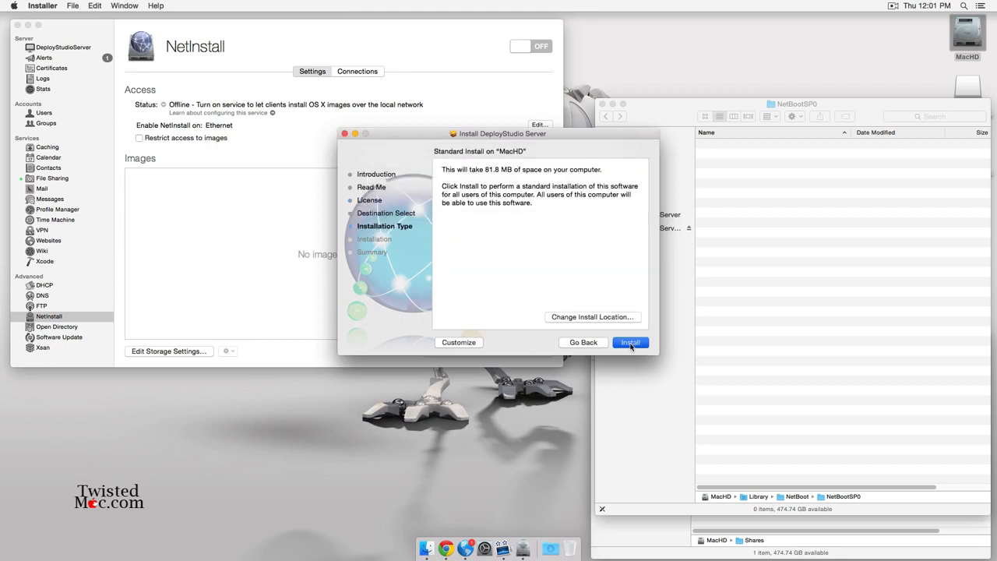
pyautogui.click(630, 343)
# Authorize with the administrator password, close the finished installer, and eject the DeployStudio disk image.
pyautogui.write('****')
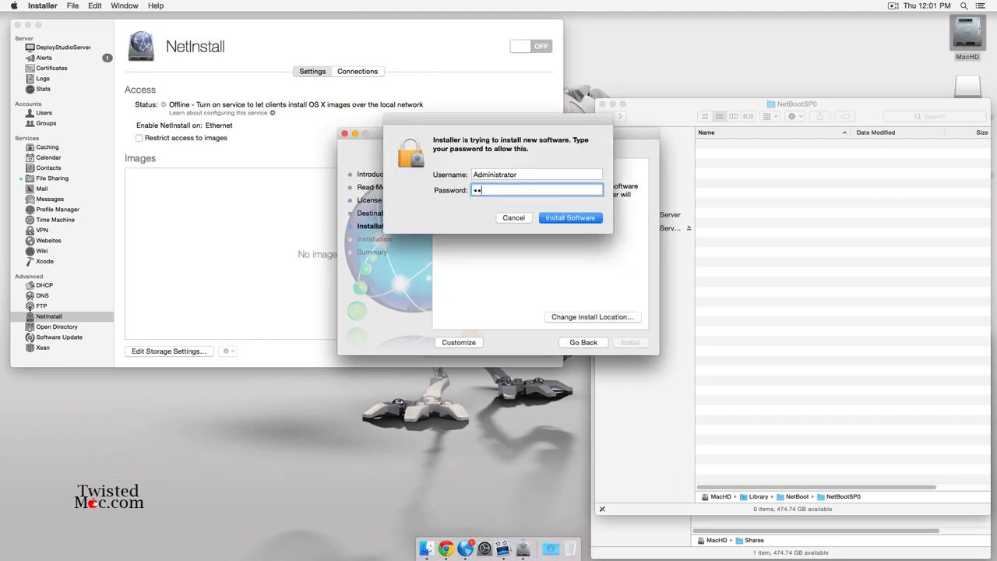
pyautogui.write('***')
pyautogui.press('Return')
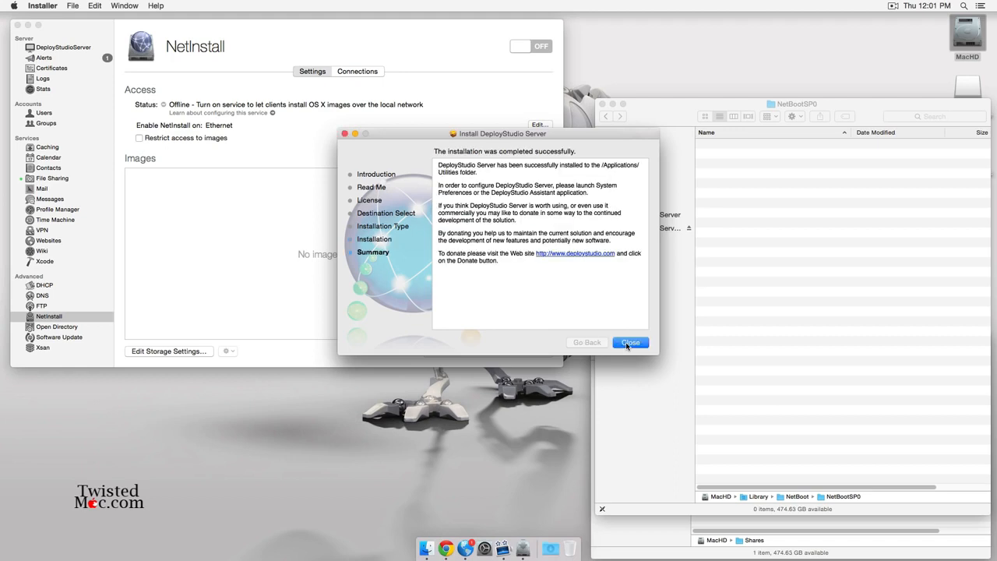
pyautogui.click(629, 342)
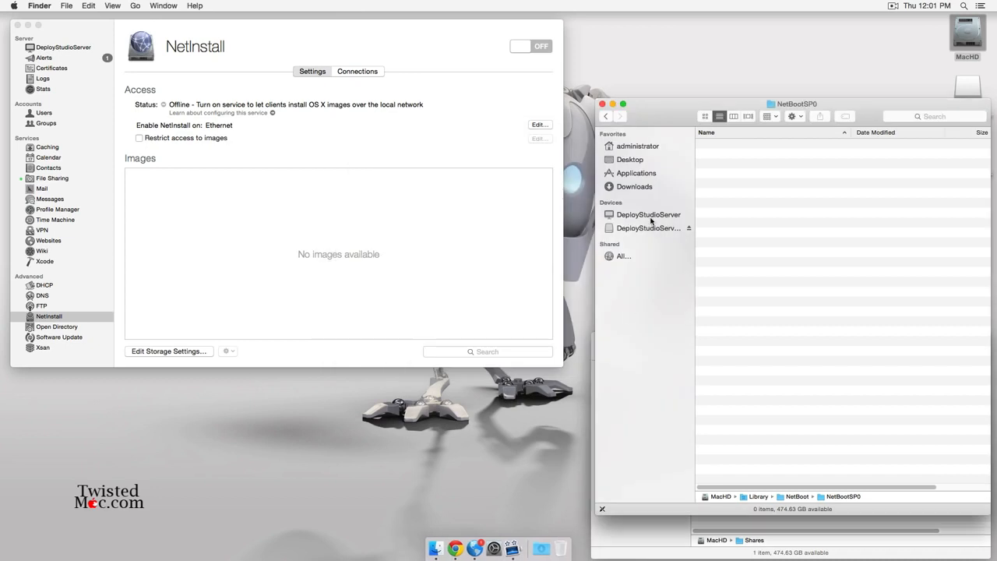
pyautogui.click(689, 228)
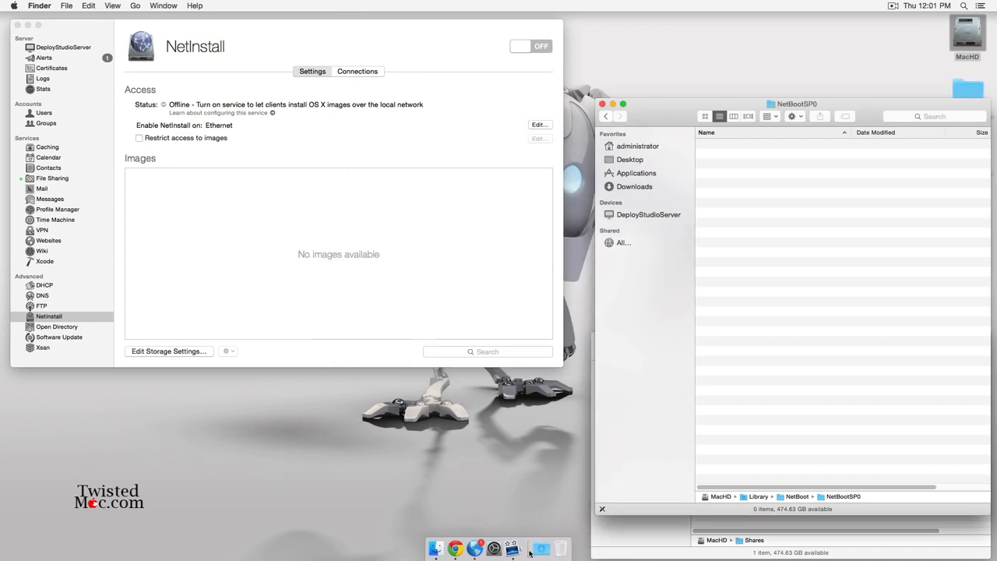
# Browse the installed applications in Launchpad, then close it.
pyautogui.click(468, 487)
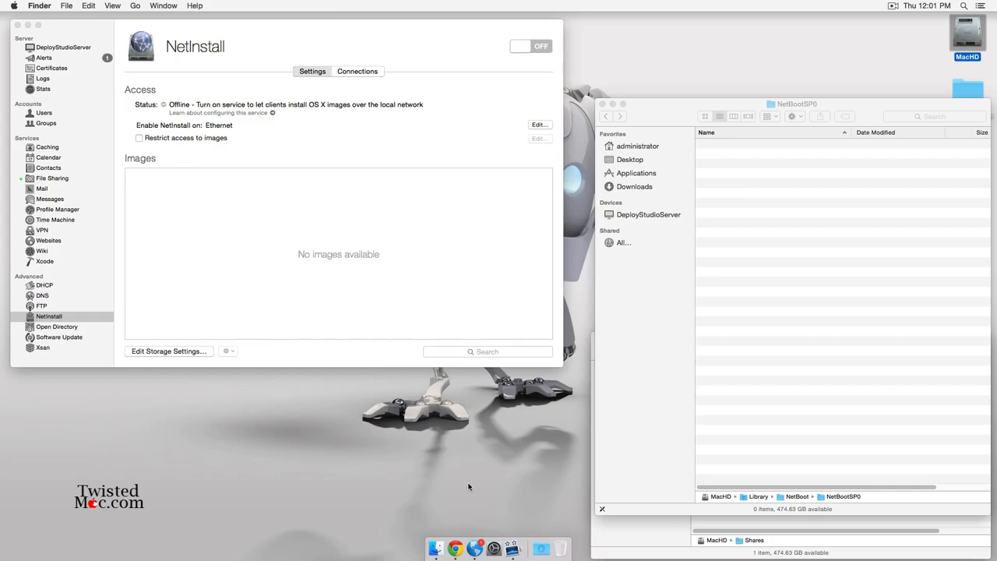
pyautogui.press('F4')
pyautogui.hscroll(3, 562, 413)
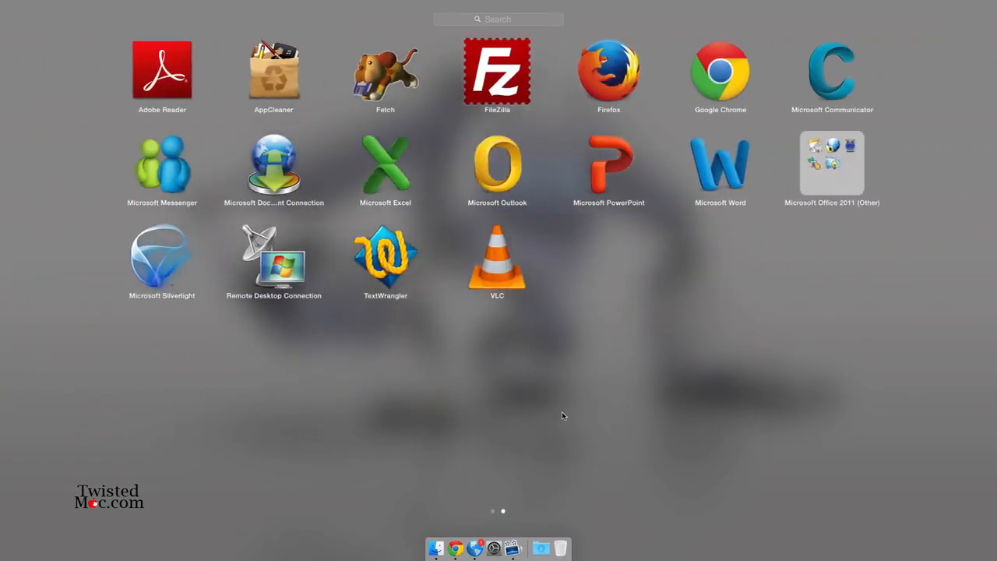
pyautogui.hscroll(-2, 557, 414)
pyautogui.hscroll(2, 553, 415)
pyautogui.click(548, 418)
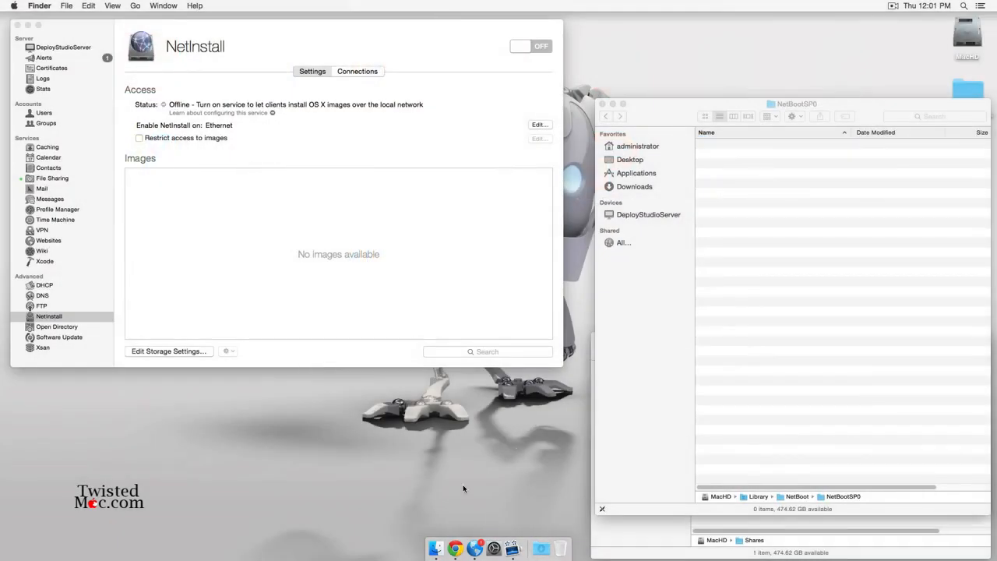
# Open the DeployStudio Server pane in System Preferences and move its window down and right.
pyautogui.click(494, 548)
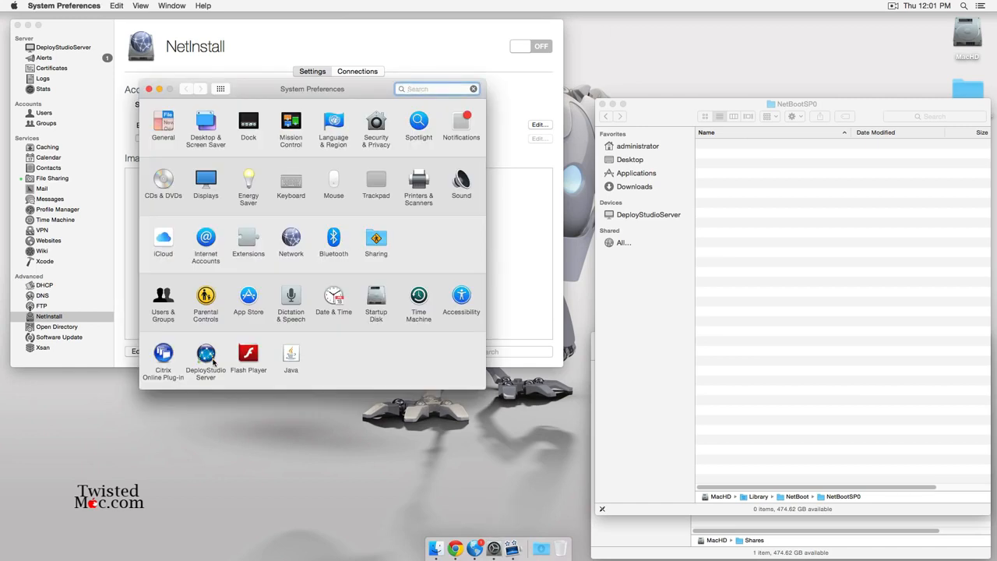
pyautogui.click(208, 355)
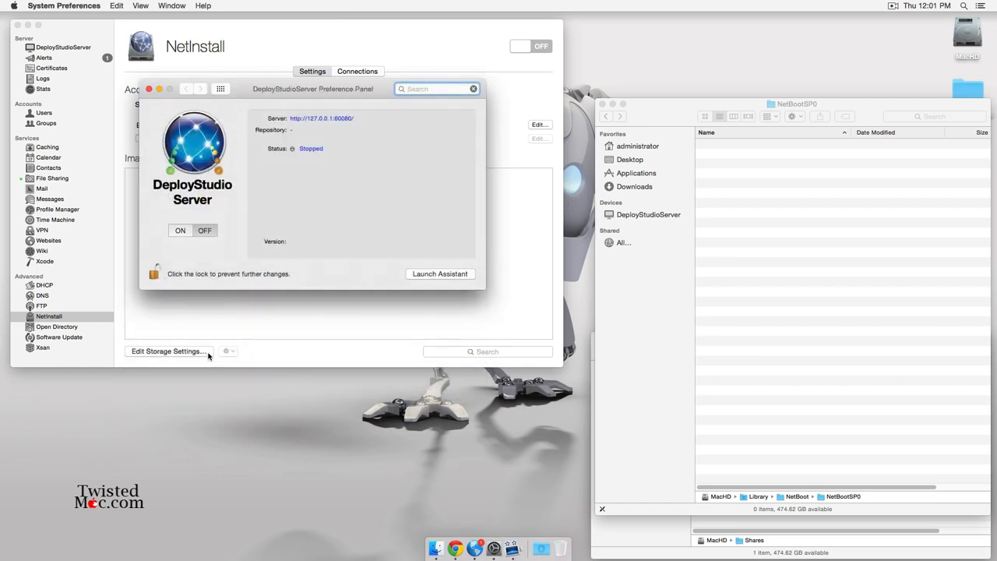
pyautogui.moveTo(326, 91); pyautogui.dragTo(436, 190)
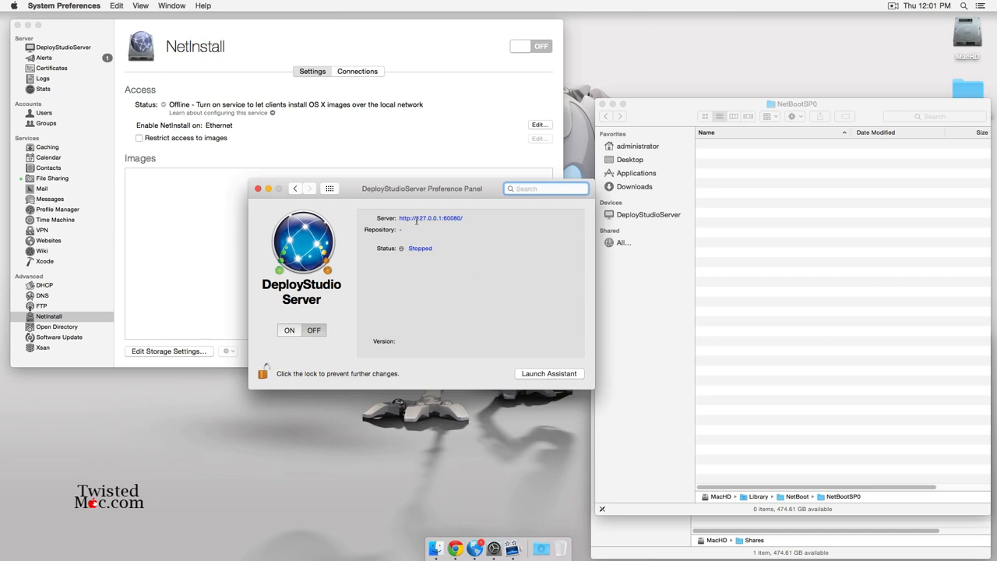
pyautogui.click(535, 373)
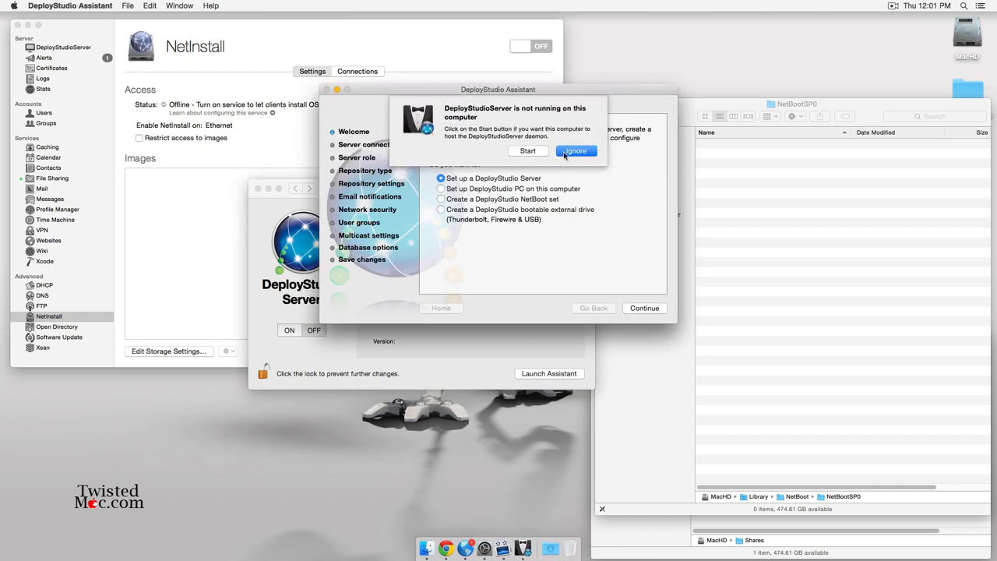
pyautogui.click(524, 152)
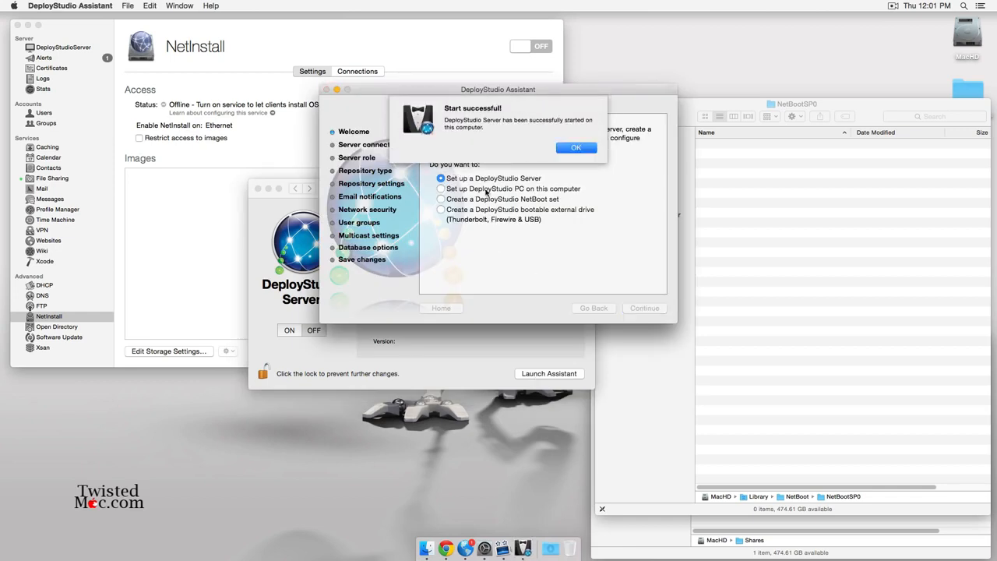
pyautogui.click(565, 149)
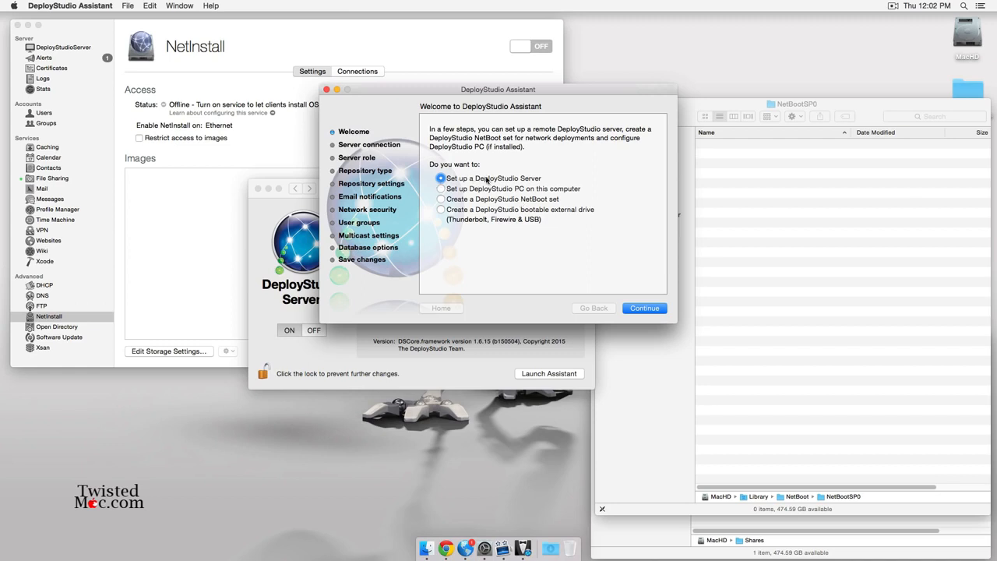
pyautogui.click(635, 310)
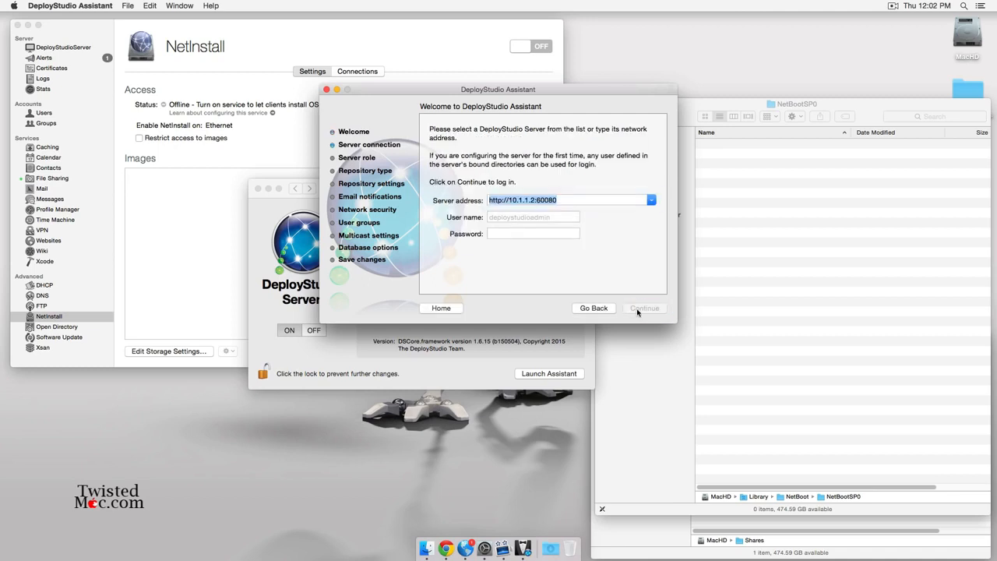
# Log in to 10.1.1.2 as ds, keep the master role, and choose a network sharepoint repository.
pyautogui.click(505, 218)
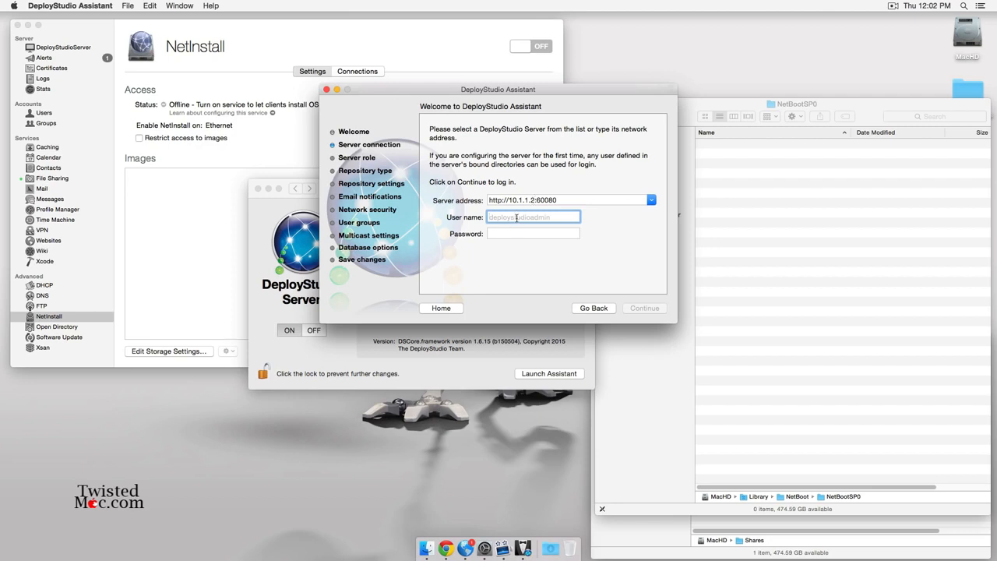
pyautogui.write('ds')
pyautogui.press('Tab')
pyautogui.write('d')
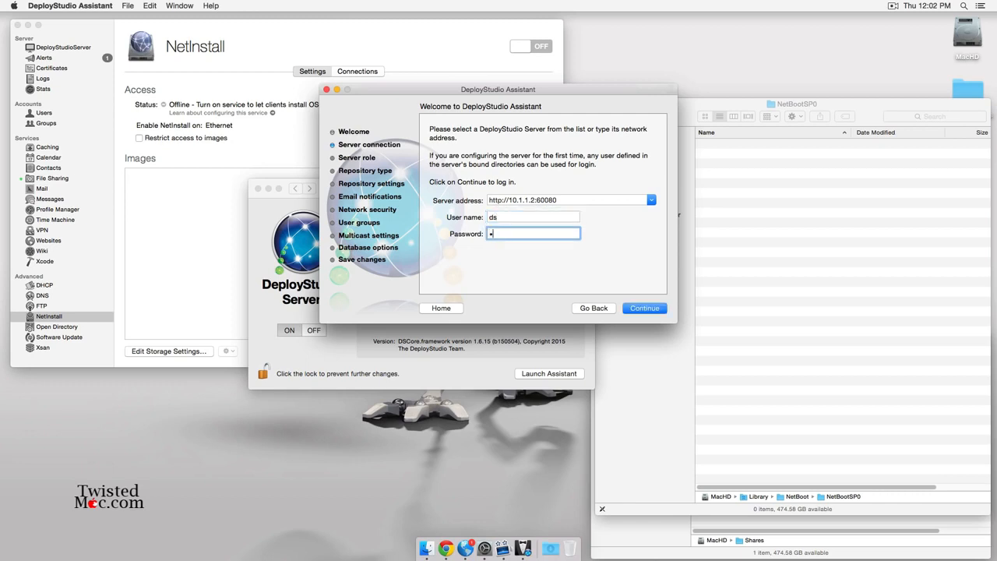
pyautogui.press('Return')
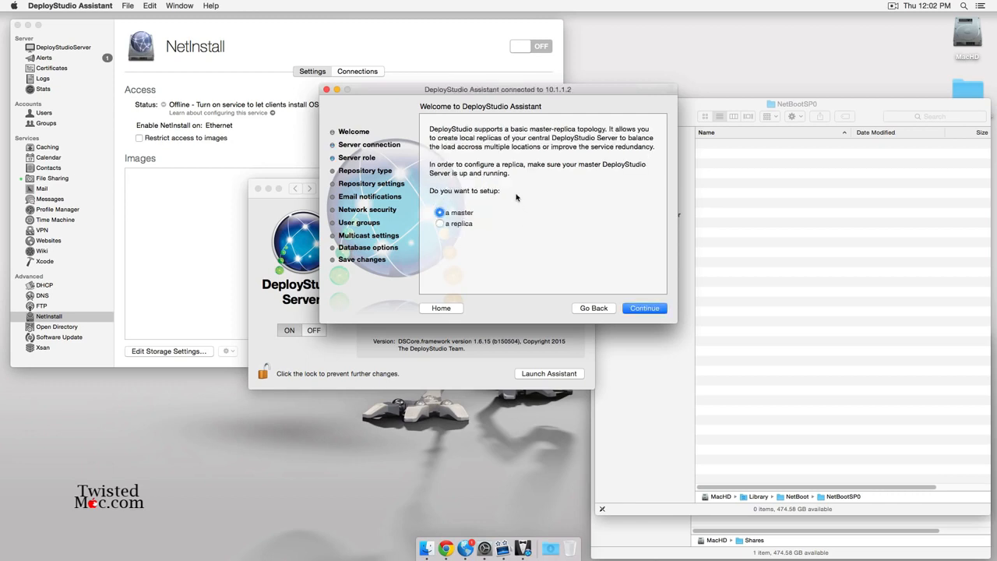
pyautogui.click(652, 309)
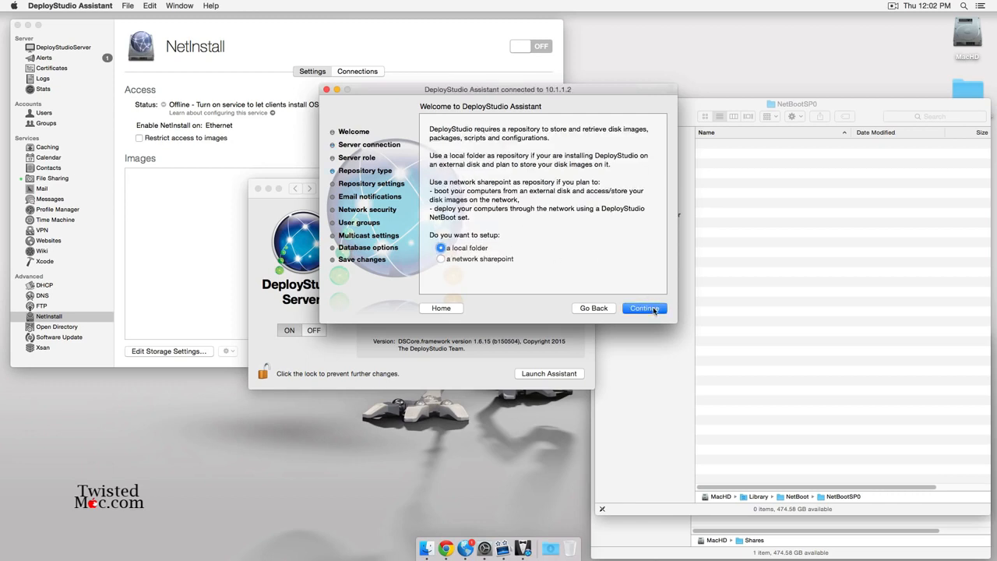
pyautogui.click(486, 260)
pyautogui.click(645, 309)
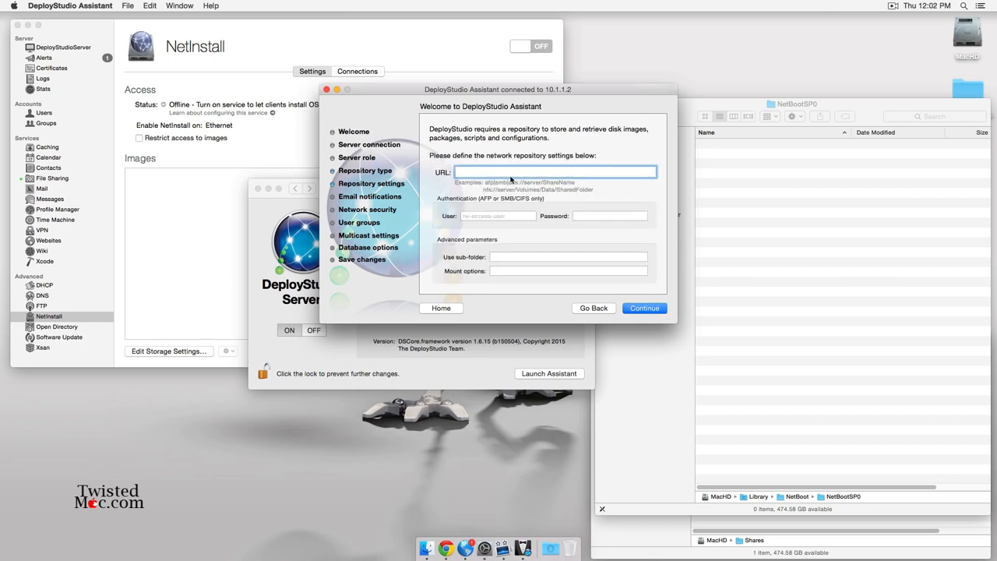
# Enter repository URL afp://10.1.1.2/DeployStudio and rearrange the NetBootSP0, Shares and assistant windows.
pyautogui.write('afp://10.1.1.2/DeployStudio')
pyautogui.click(860, 108)
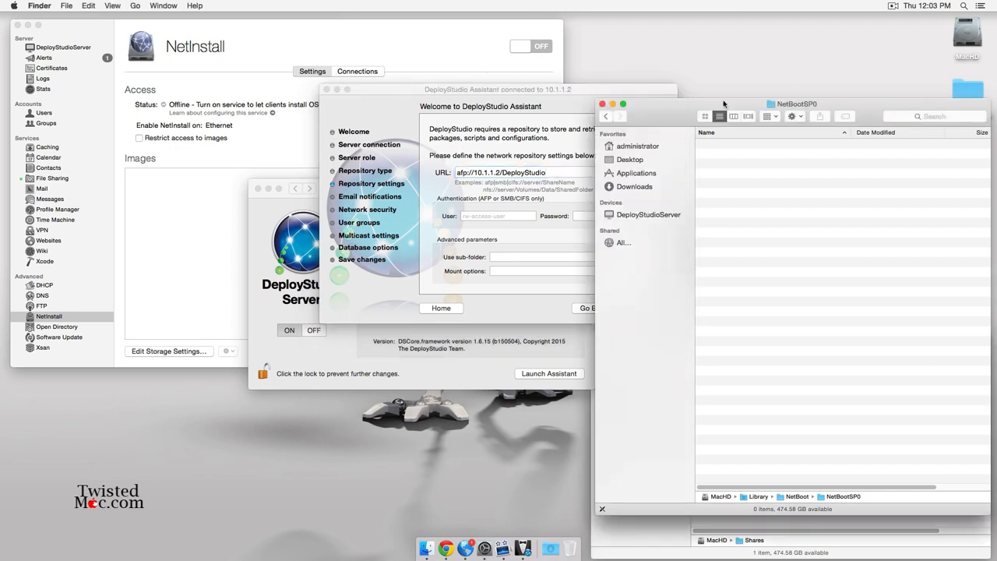
pyautogui.click(612, 105)
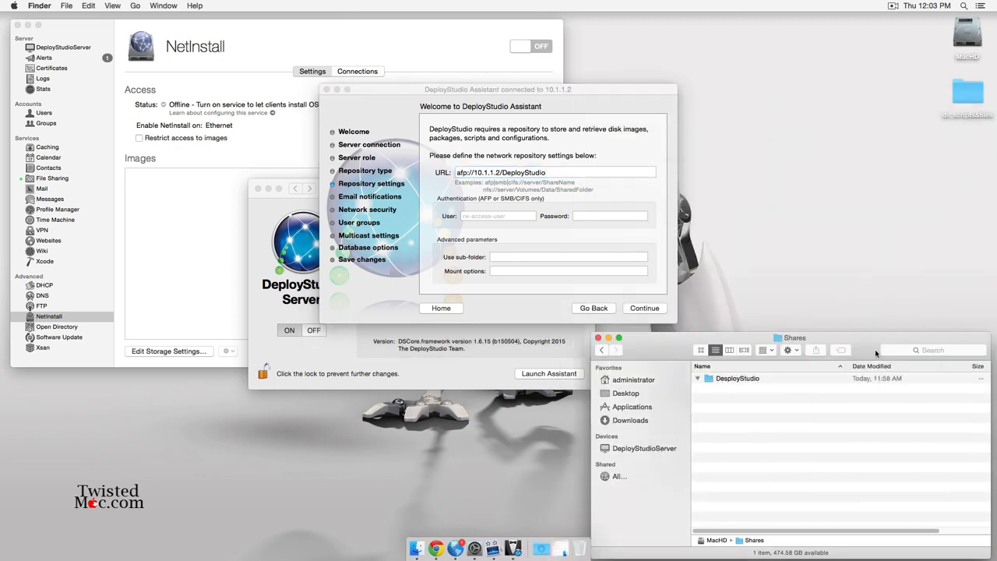
pyautogui.moveTo(870, 345); pyautogui.dragTo(859, 308)
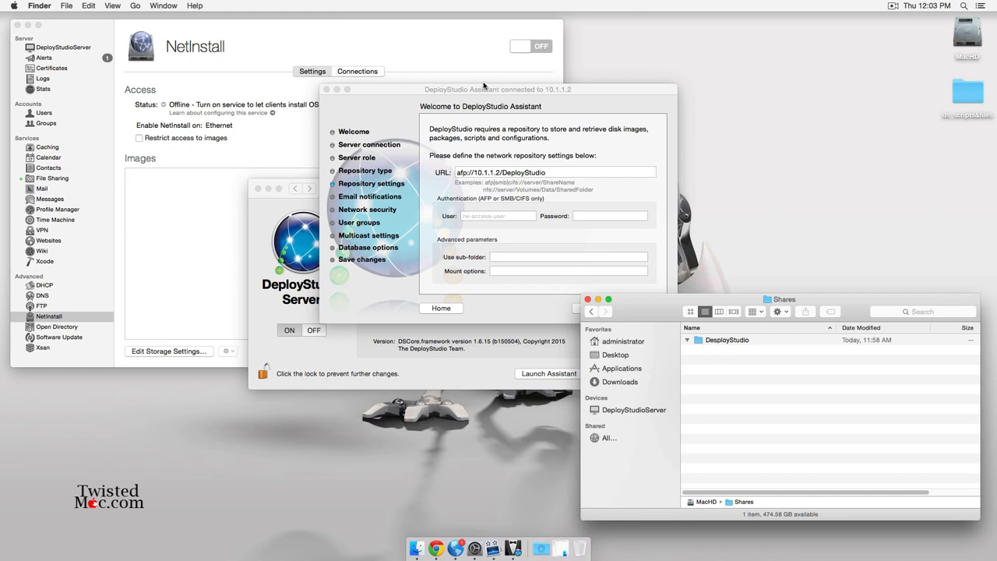
pyautogui.moveTo(472, 89); pyautogui.dragTo(347, 73)
# Enter repository user ds and its password, submit, and dismiss the repository access error.
pyautogui.click(396, 194)
pyautogui.write('ds')
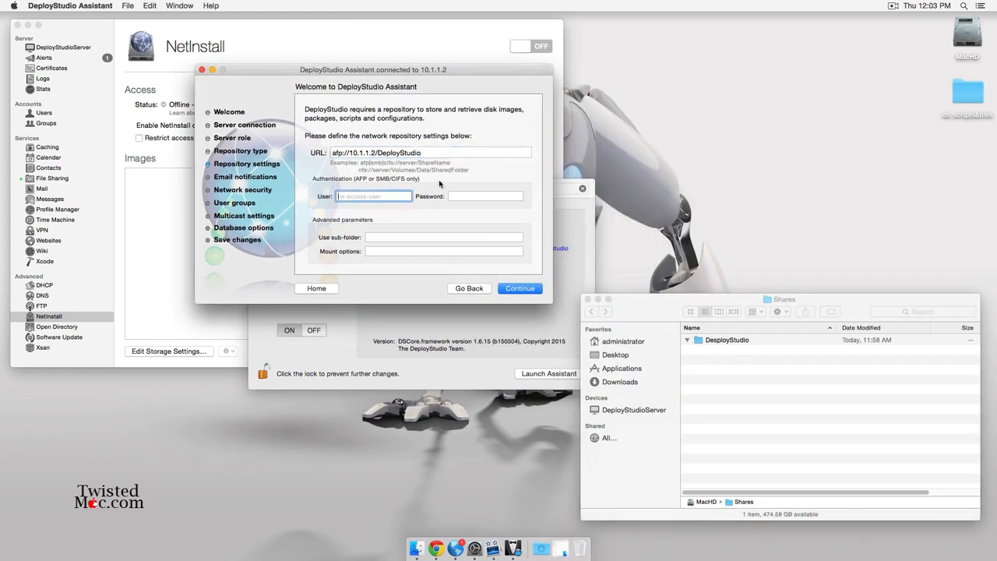
pyautogui.press('Tab')
pyautogui.write('••••')
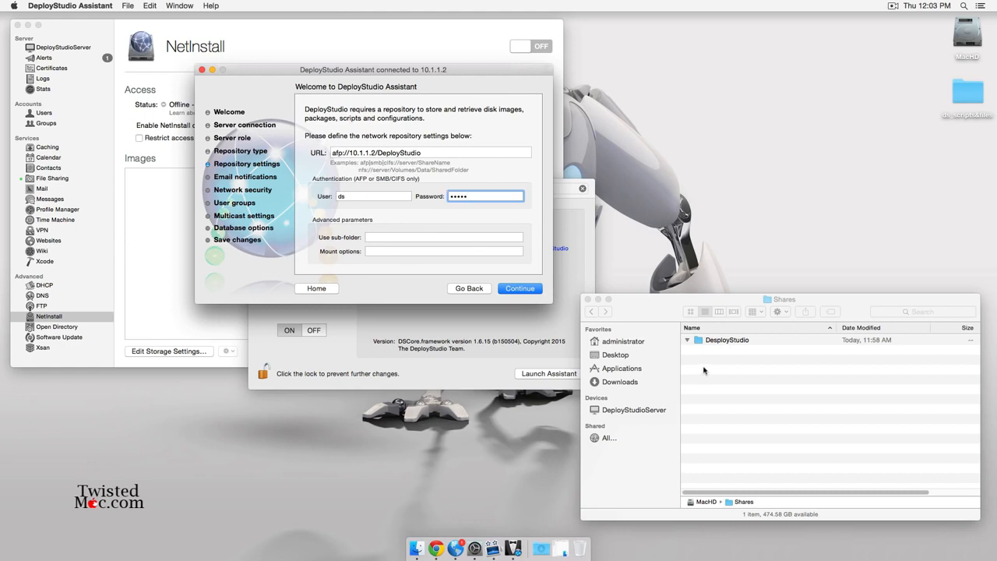
pyautogui.write('•')
pyautogui.click(520, 288)
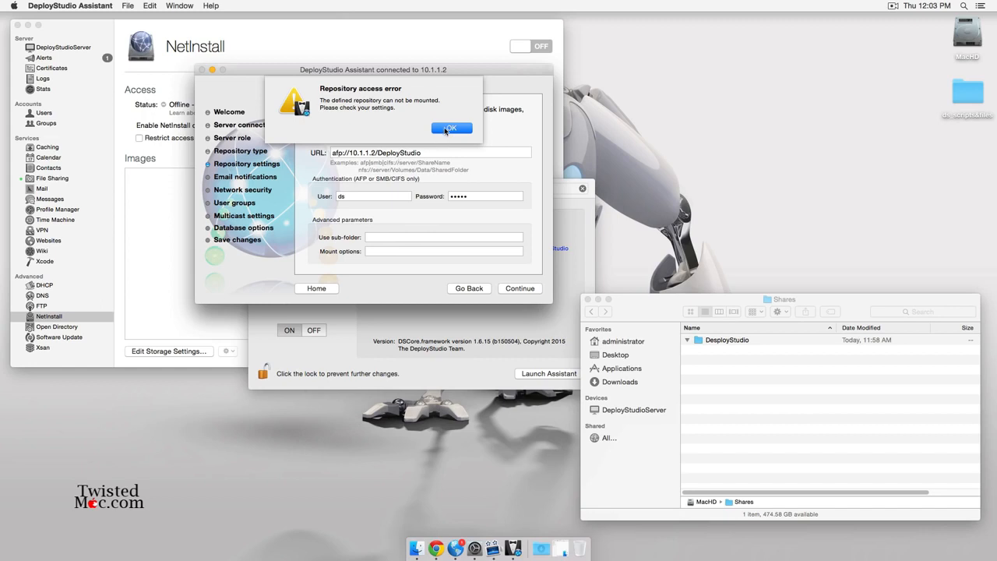
pyautogui.click(449, 128)
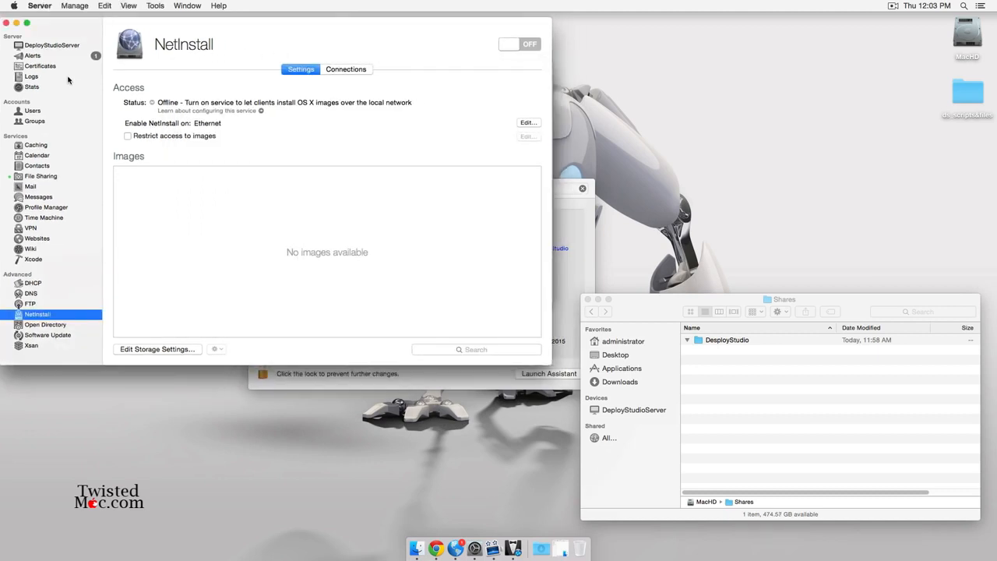
# Check the DeployStudioServer overview in Server and its preference panel, then return to the assistant.
pyautogui.click(50, 45)
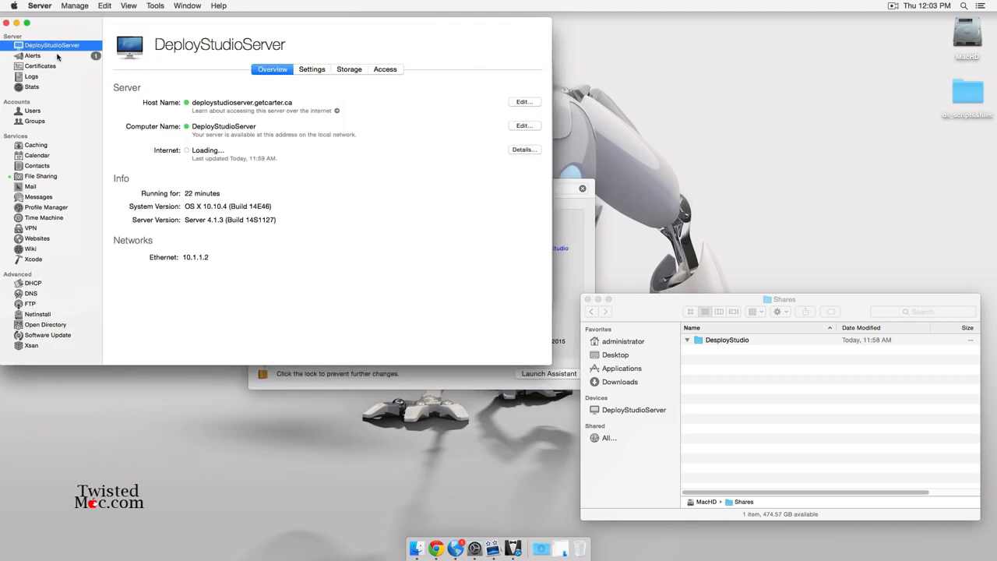
pyautogui.click(589, 215)
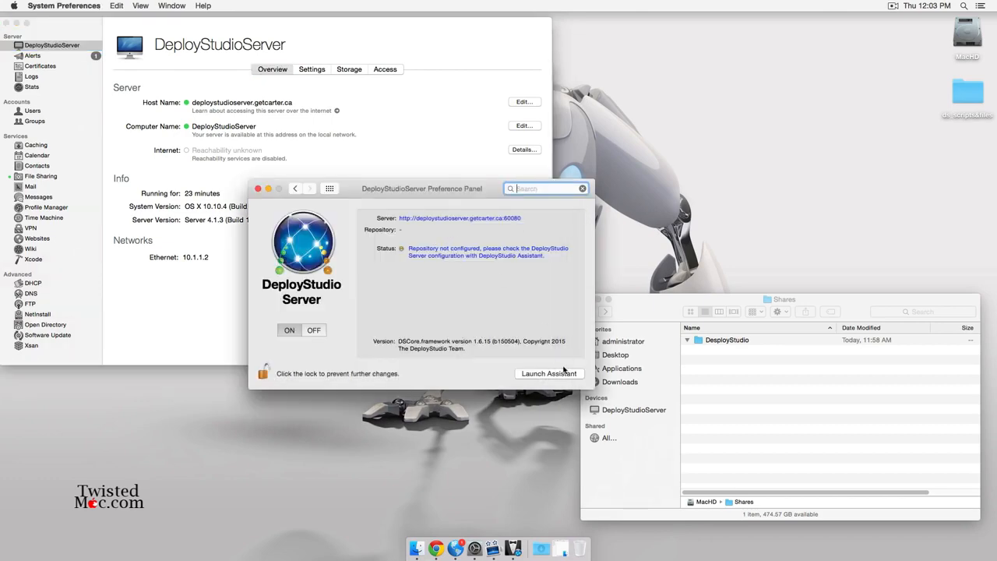
pyautogui.hotkey('ctrl', 'Up')
pyautogui.click(544, 242)
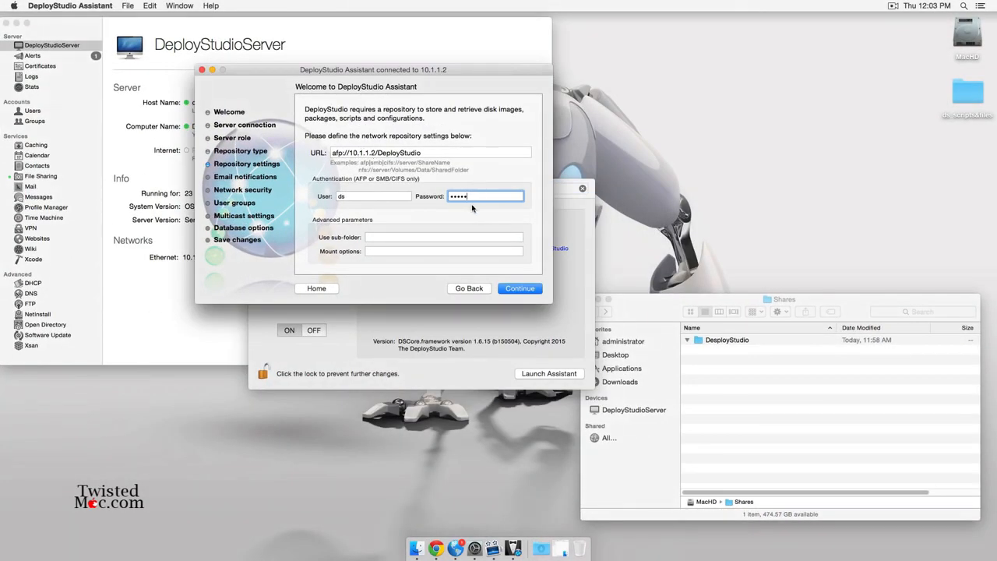
# Re-enter the repository password, submit again, and dismiss the repeated access error.
pyautogui.click(382, 196)
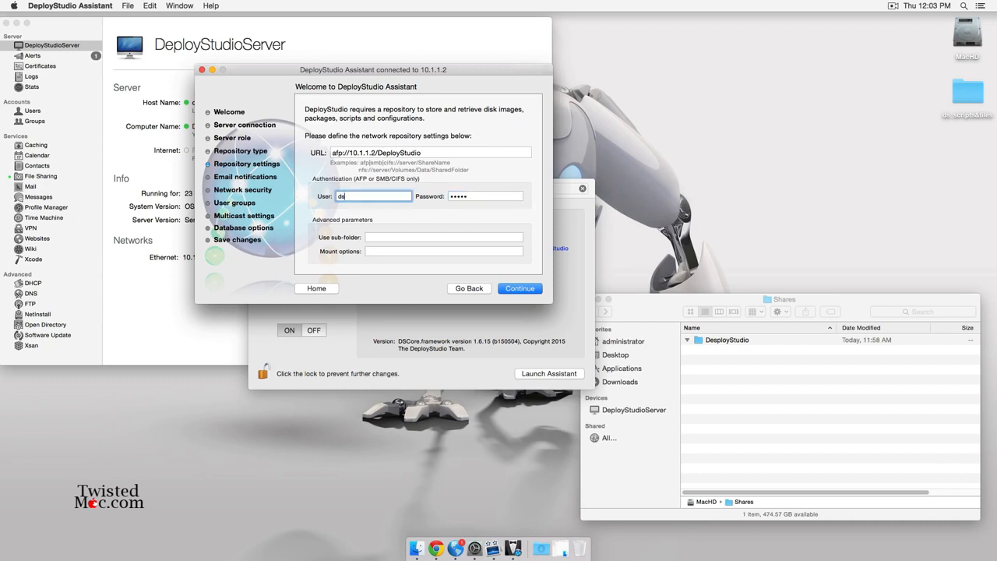
pyautogui.press('Tab')
pyautogui.write('••')
pyautogui.press('Return')
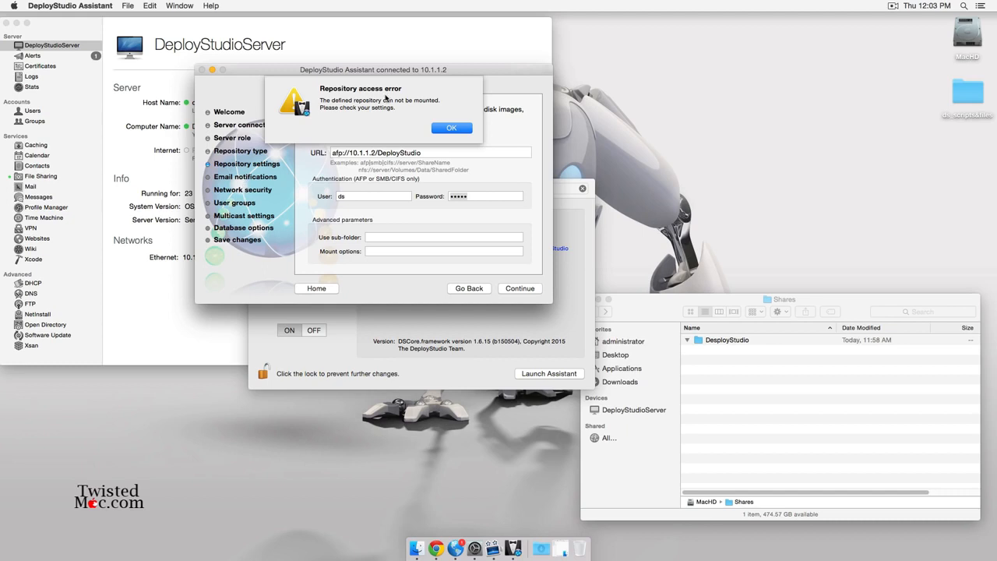
pyautogui.click(443, 132)
# Select the DeployStudio share in Server's File Sharing and inspect the DeployStudio folder in Shares.
pyautogui.click(63, 180)
pyautogui.click(63, 180)
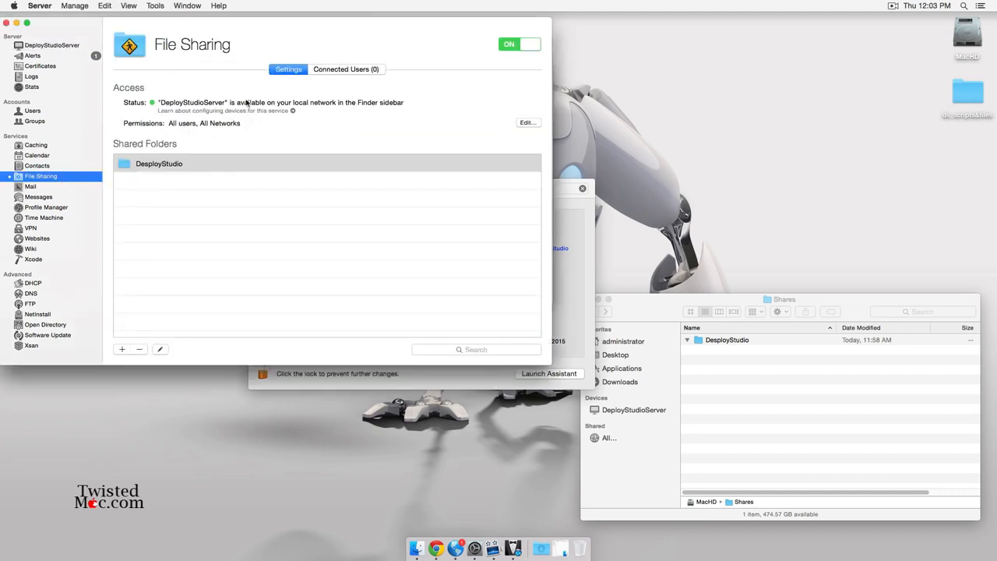
pyautogui.click(248, 168)
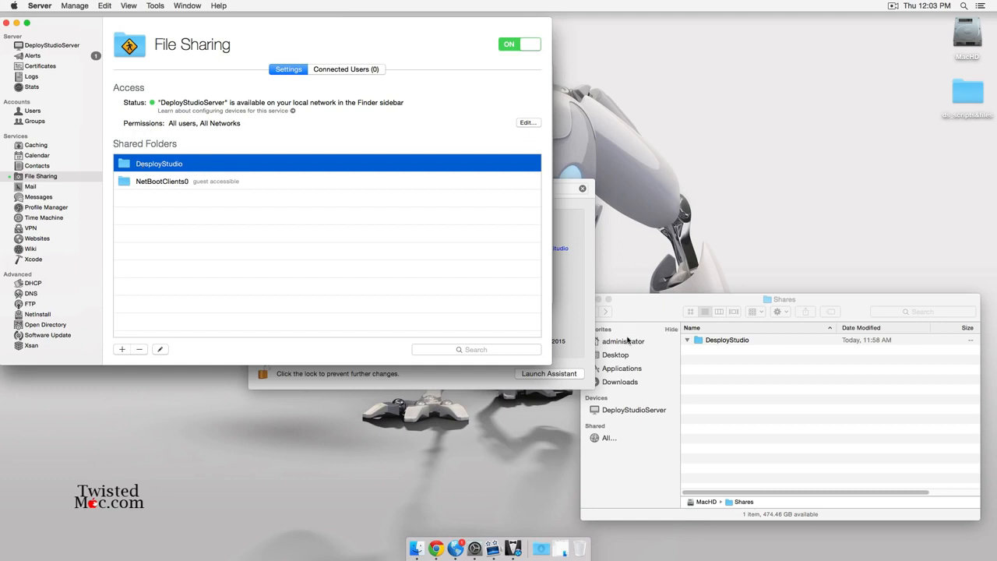
pyautogui.click(725, 363)
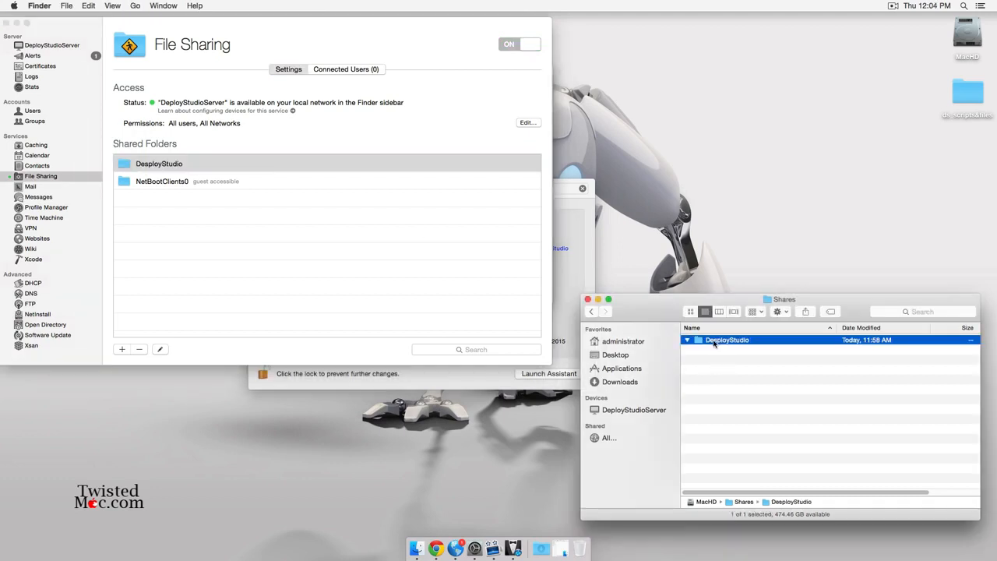
pyautogui.doubleClick(714, 343)
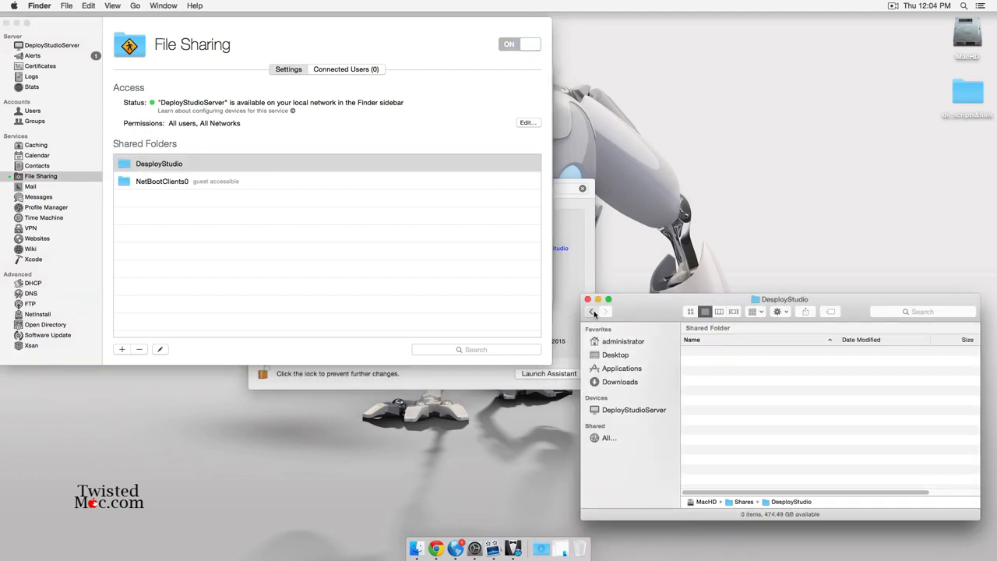
pyautogui.click(590, 311)
pyautogui.click(732, 343)
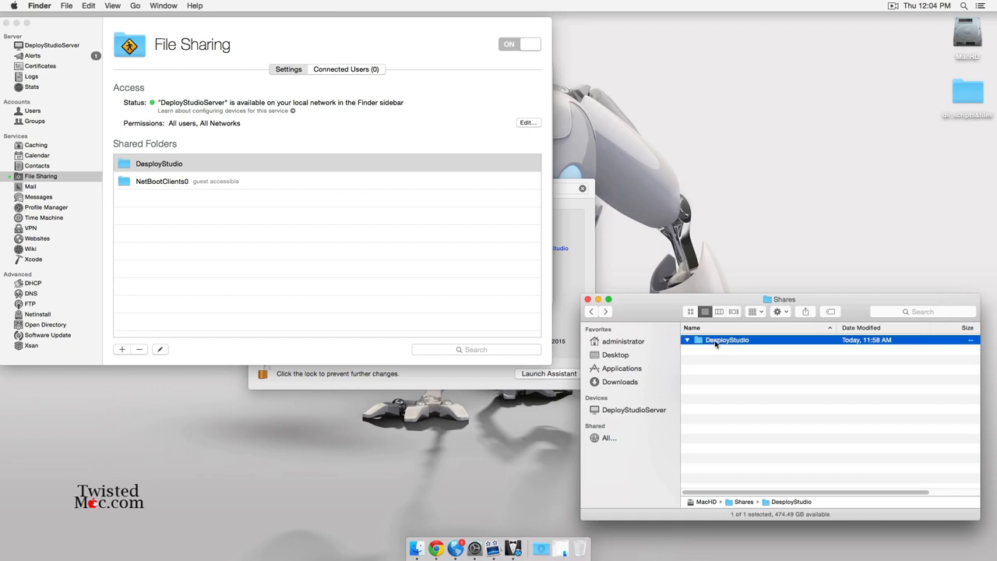
# Remove the DeployStudio share point from File Sharing.
pyautogui.rightClick(715, 343)
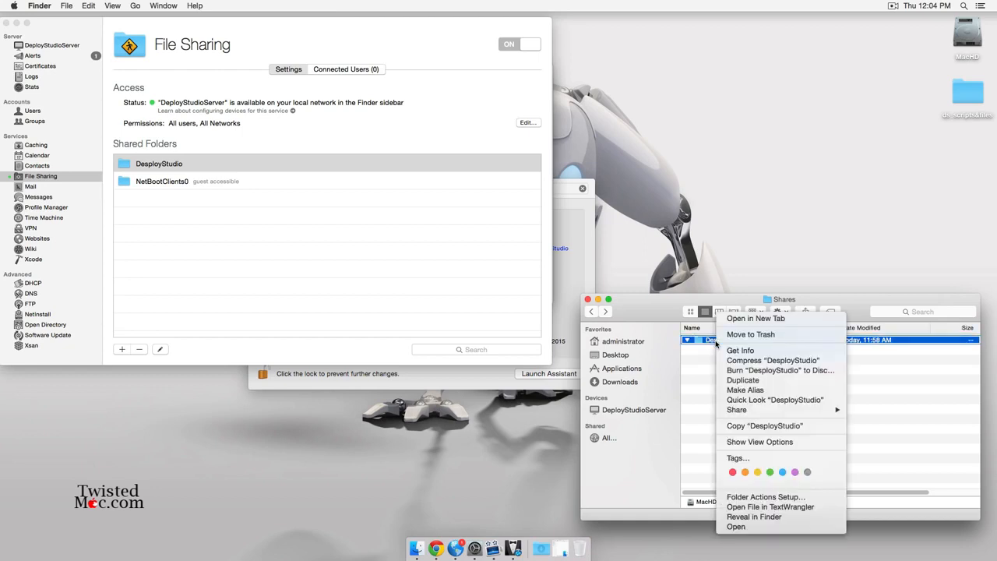
pyautogui.click(139, 349)
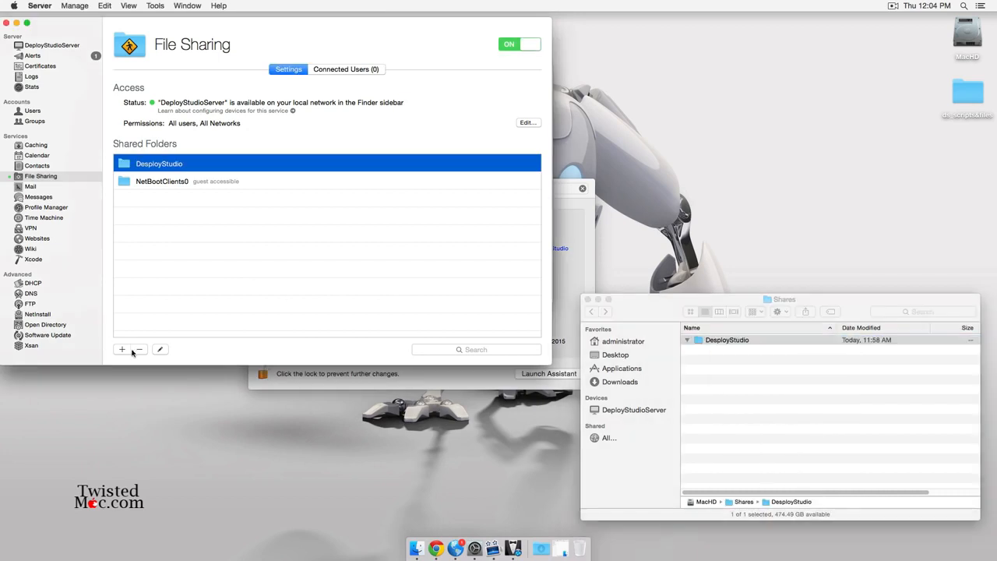
pyautogui.click(138, 349)
pyautogui.click(340, 79)
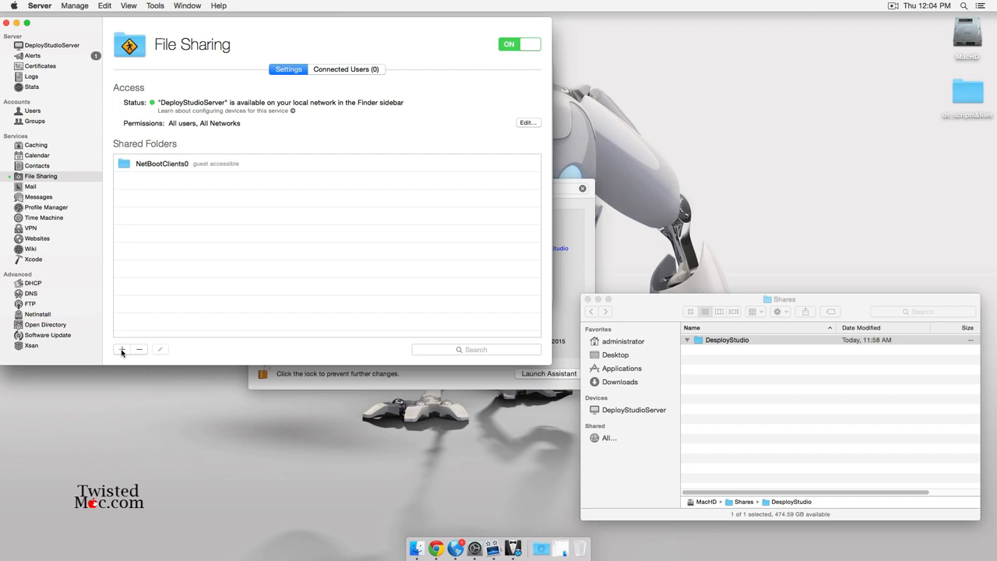
# Trash the old DeployStudio folder, then create and share a new DeployStudio folder in Shares.
pyautogui.click(121, 350)
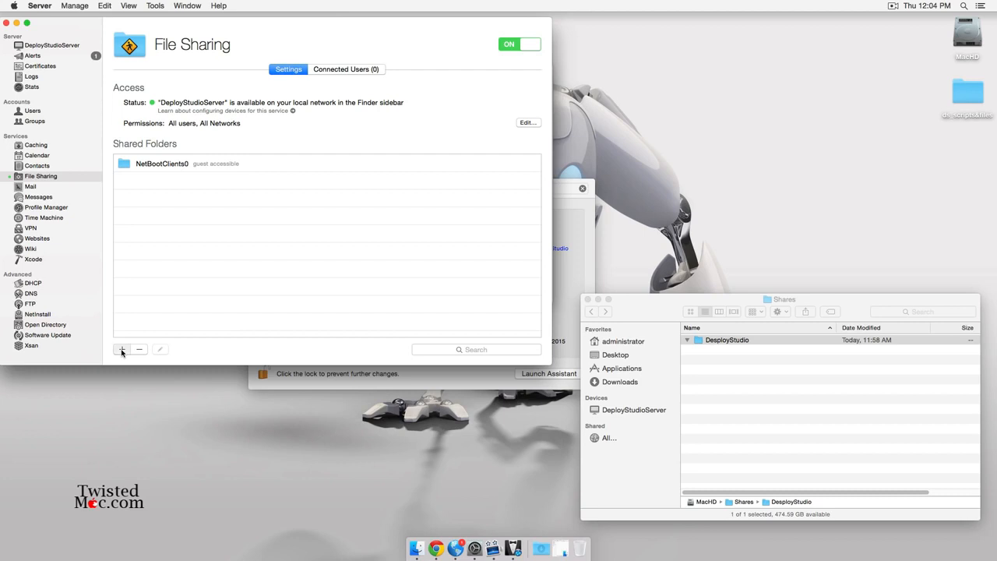
pyautogui.rightClick(718, 340)
pyautogui.click(750, 338)
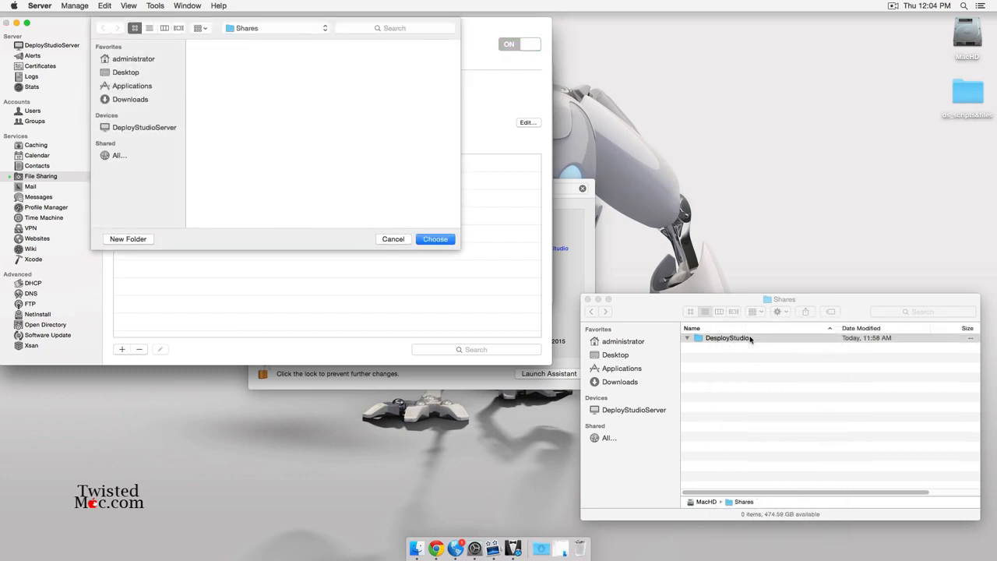
pyautogui.click(128, 238)
pyautogui.write('DeployStudio')
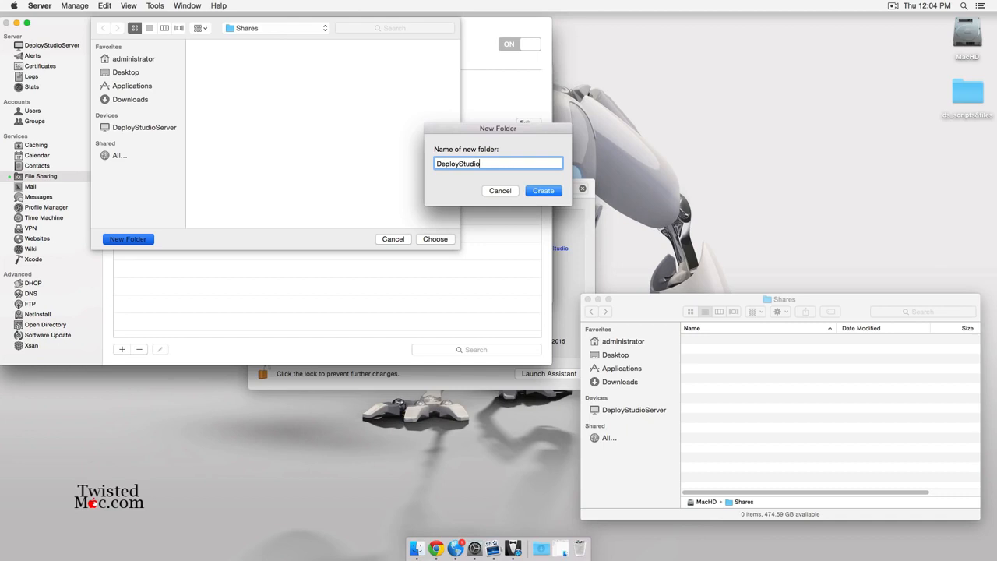
pyautogui.press('Return')
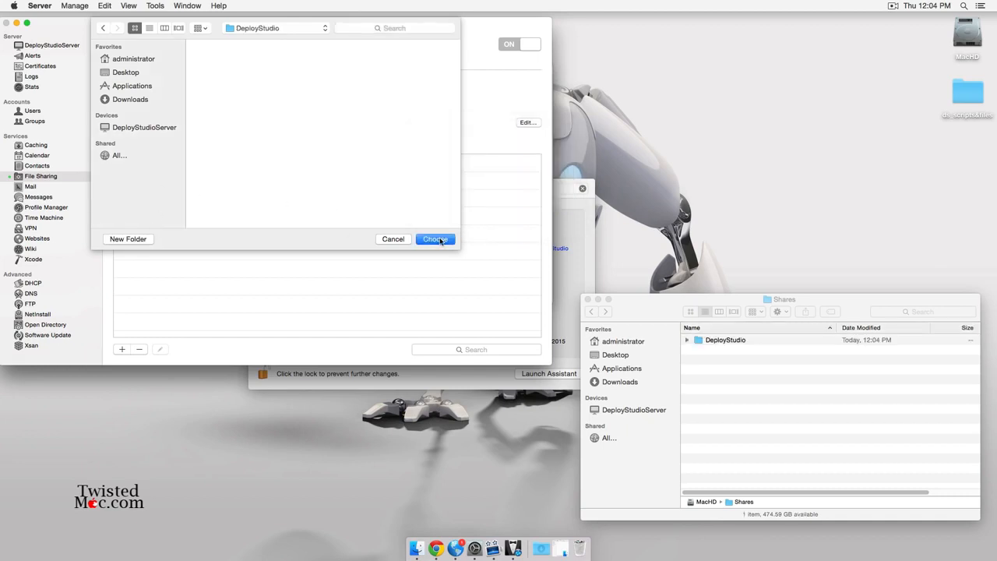
pyautogui.click(435, 239)
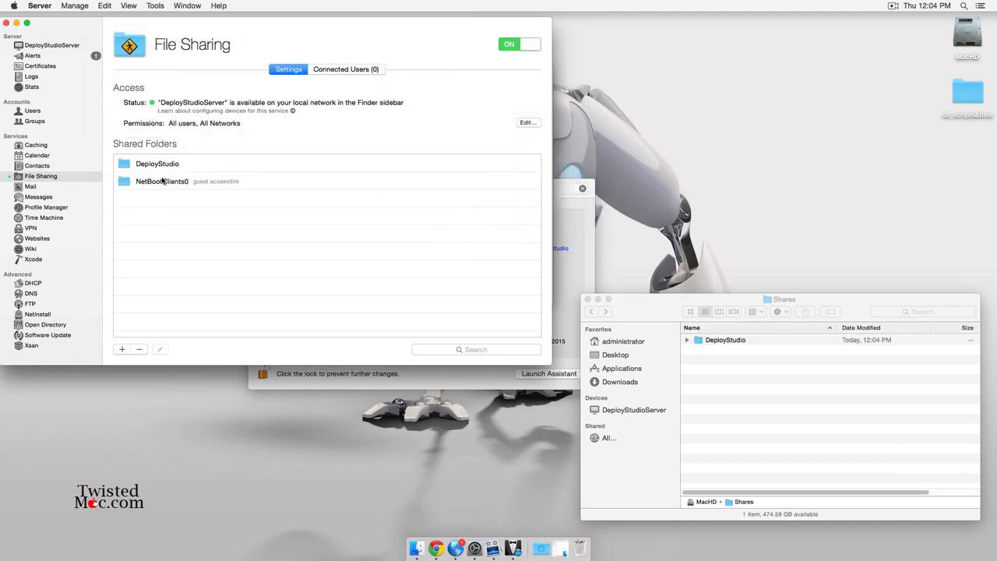
# Grant user ds Read & Write on the DeployStudio share, then move the DeployStudioServer panel lower.
pyautogui.doubleClick(168, 166)
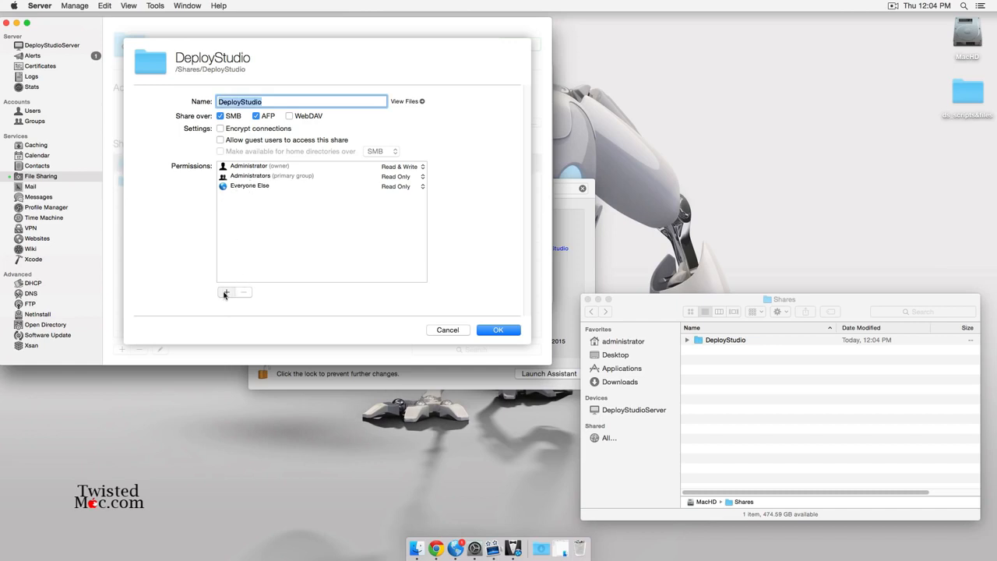
pyautogui.click(225, 293)
pyautogui.write('ds')
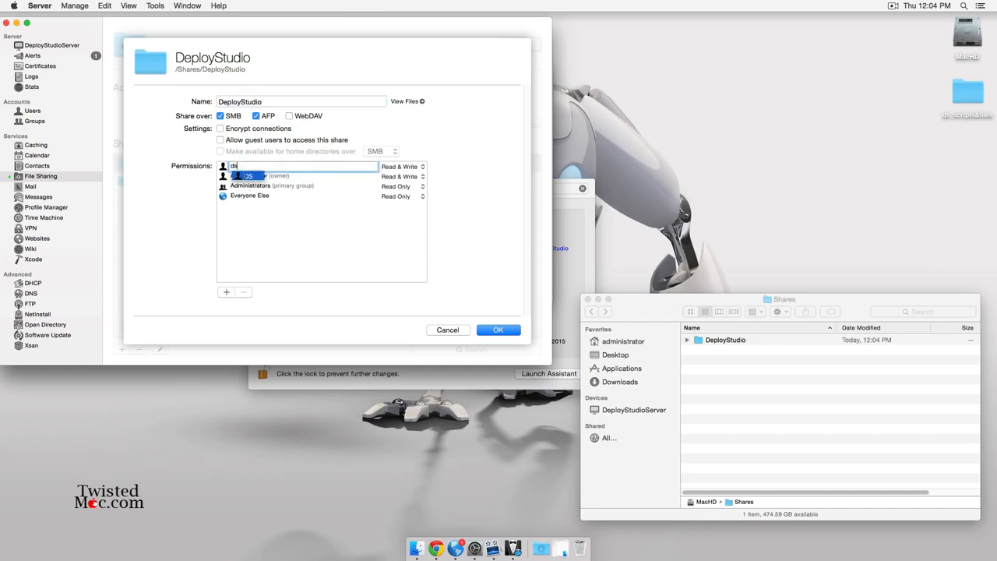
pyautogui.press('Return')
pyautogui.click(494, 329)
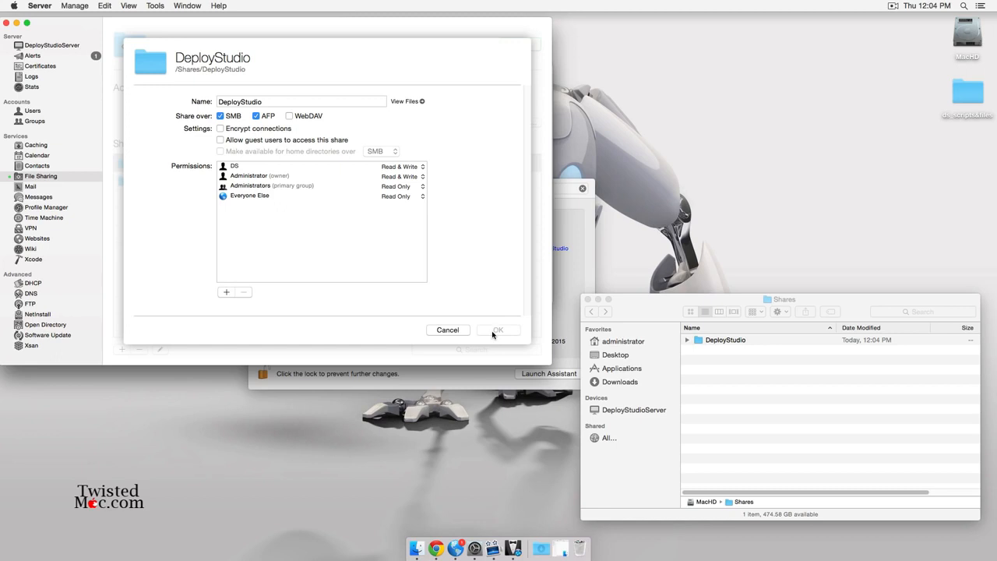
pyautogui.click(585, 205)
pyautogui.moveTo(482, 187); pyautogui.dragTo(483, 278)
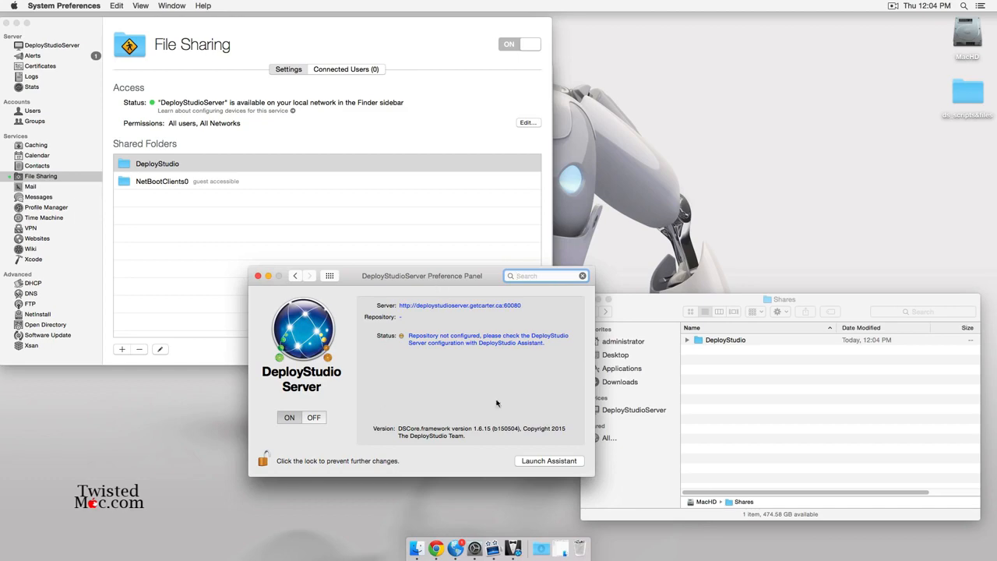
# Continue the assistant to email notifications and expand the DeployStudio folder to view its new subfolders.
pyautogui.hotkey('ctrl', 'Up')
pyautogui.click(548, 238)
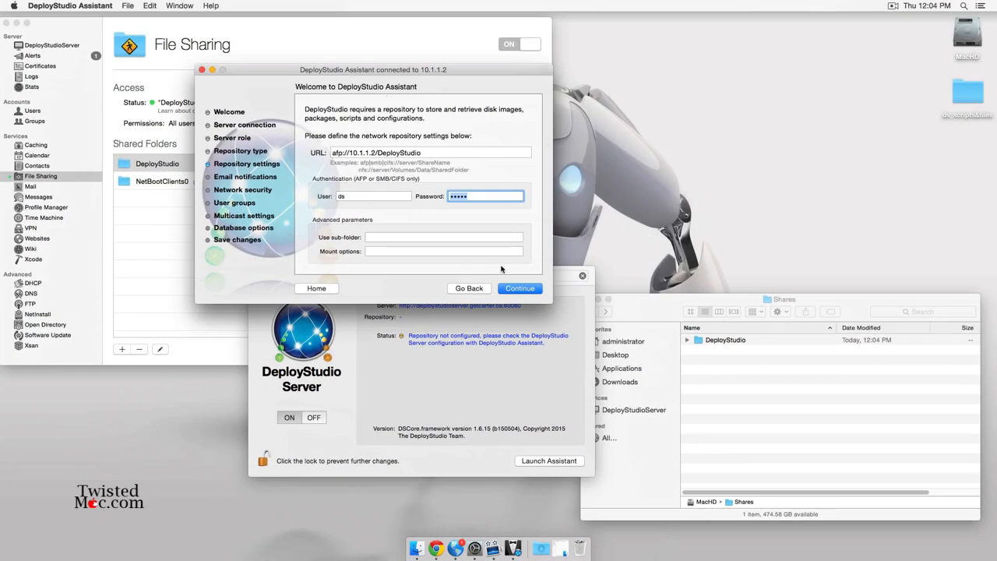
pyautogui.click(520, 288)
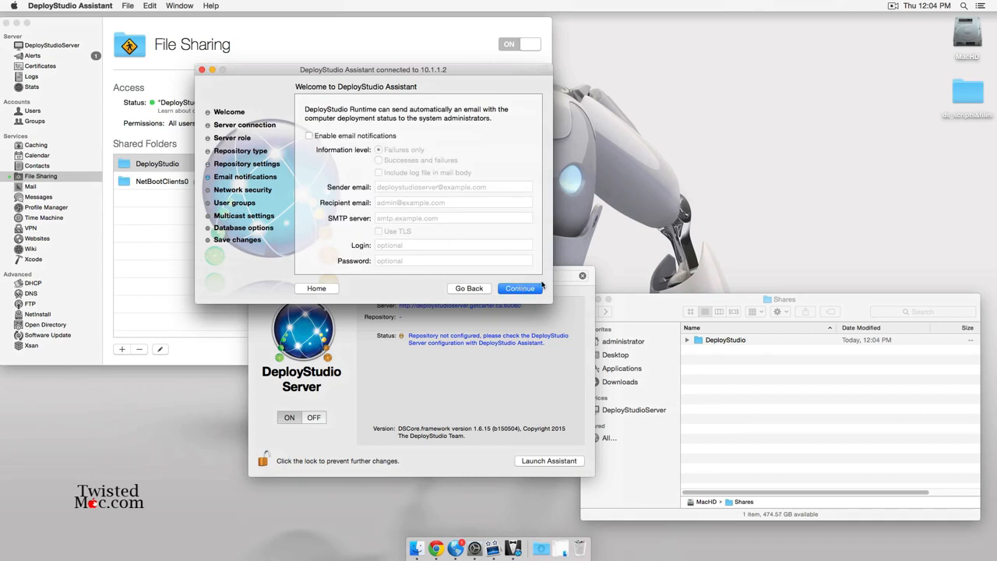
pyautogui.click(715, 355)
pyautogui.click(687, 340)
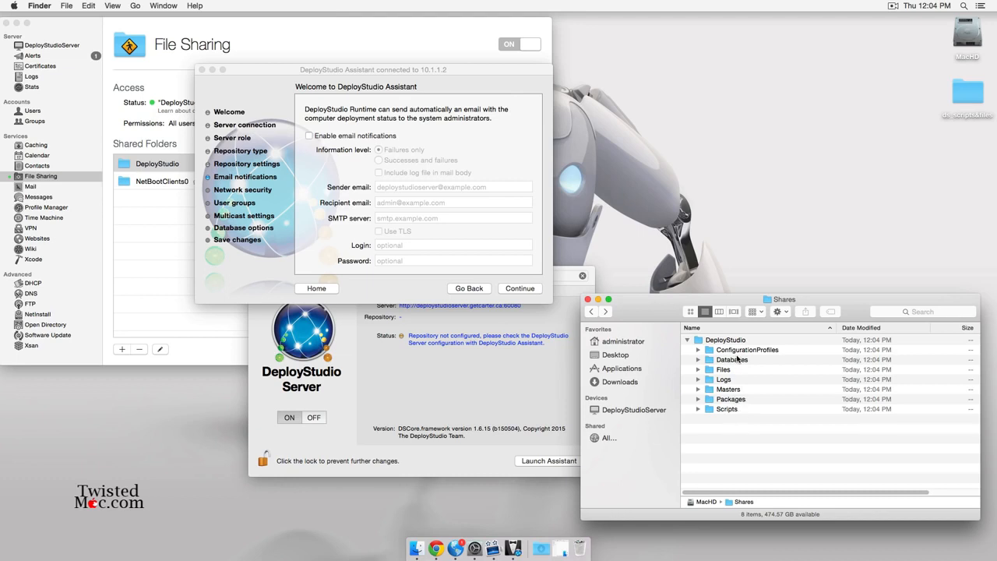
pyautogui.click(263, 86)
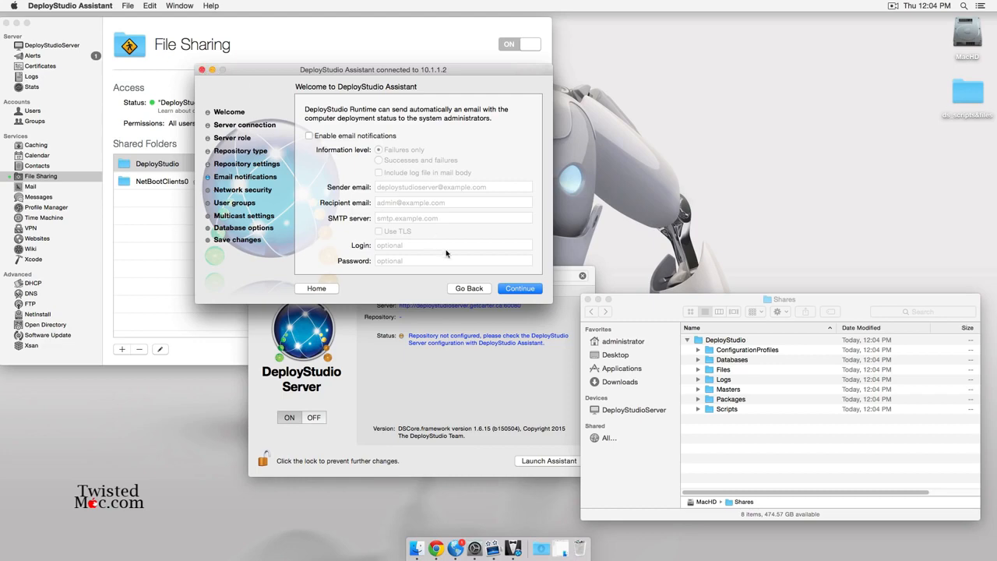
# Continue through network security, multicast and database options, save the server settings, and acknowledge.
pyautogui.click(519, 289)
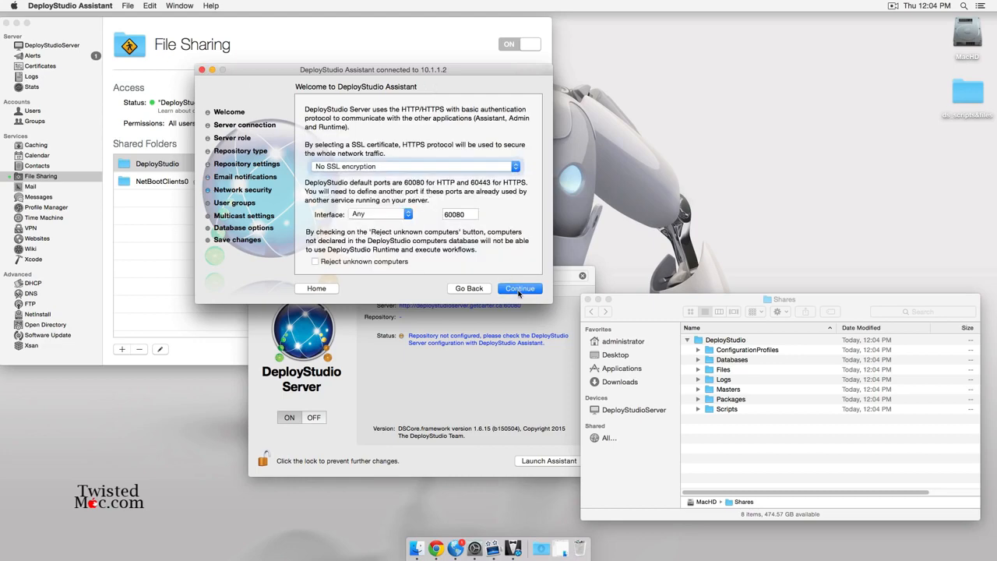
pyautogui.click(520, 289)
pyautogui.click(521, 290)
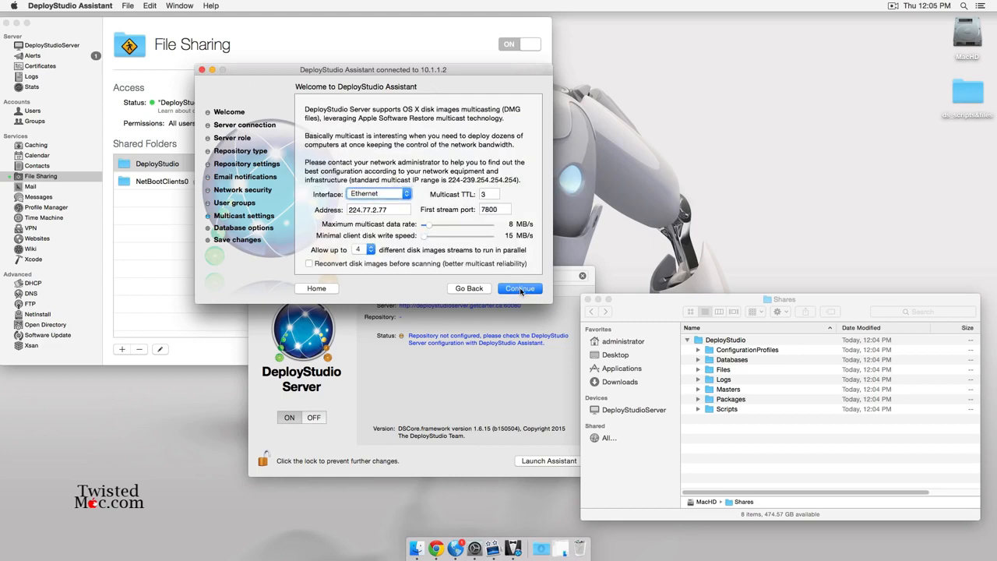
pyautogui.click(520, 288)
pyautogui.click(519, 289)
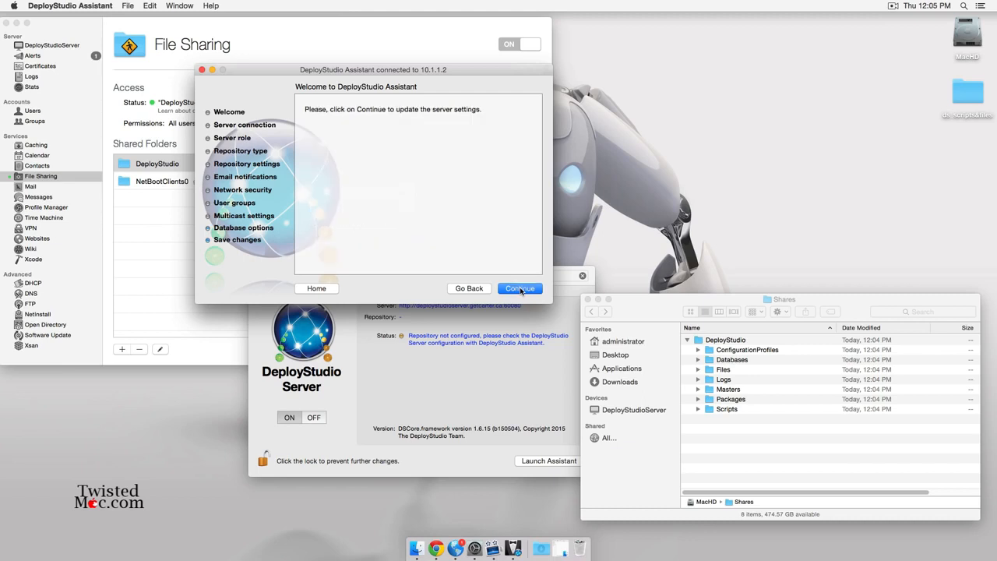
pyautogui.click(519, 288)
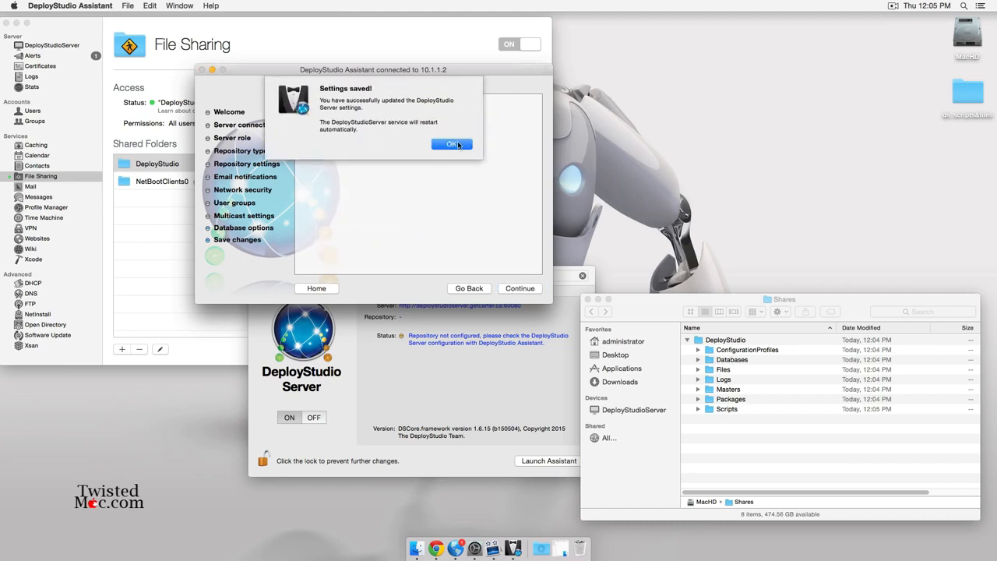
pyautogui.press('Return')
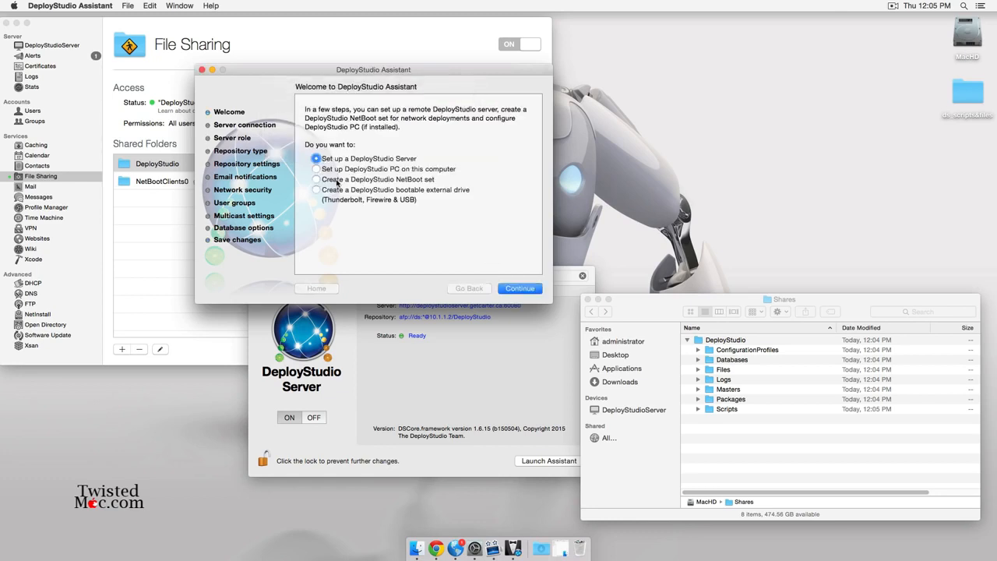
# Start creating a NetBoot set named DS_Test.
pyautogui.click(395, 179)
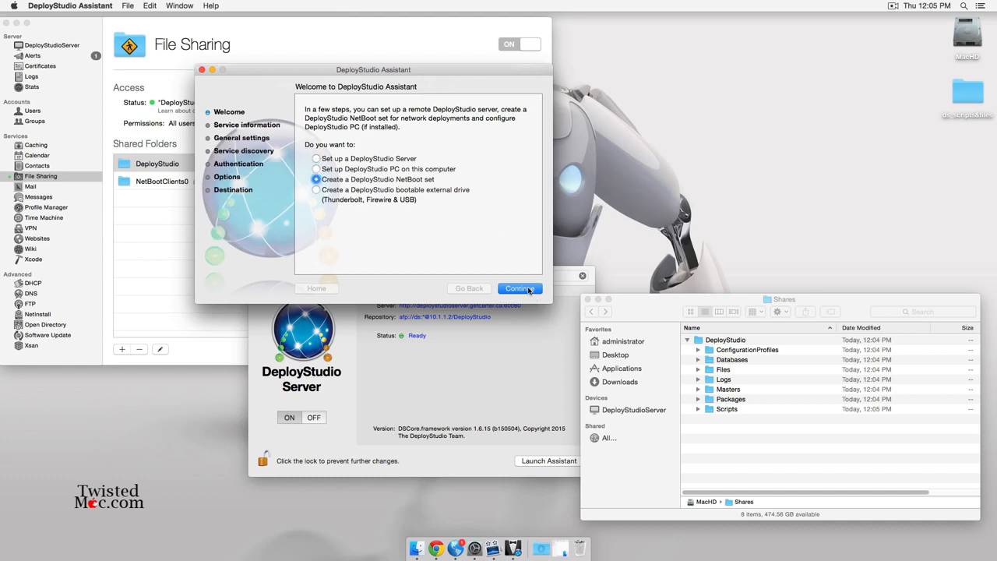
pyautogui.click(515, 290)
pyautogui.click(509, 292)
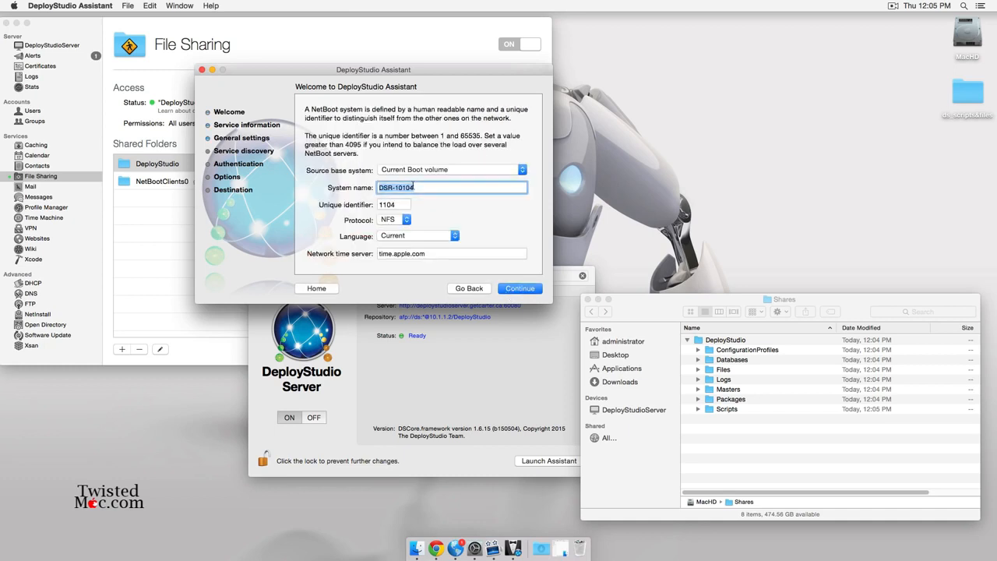
pyautogui.write('DS_Test')
pyautogui.click(520, 288)
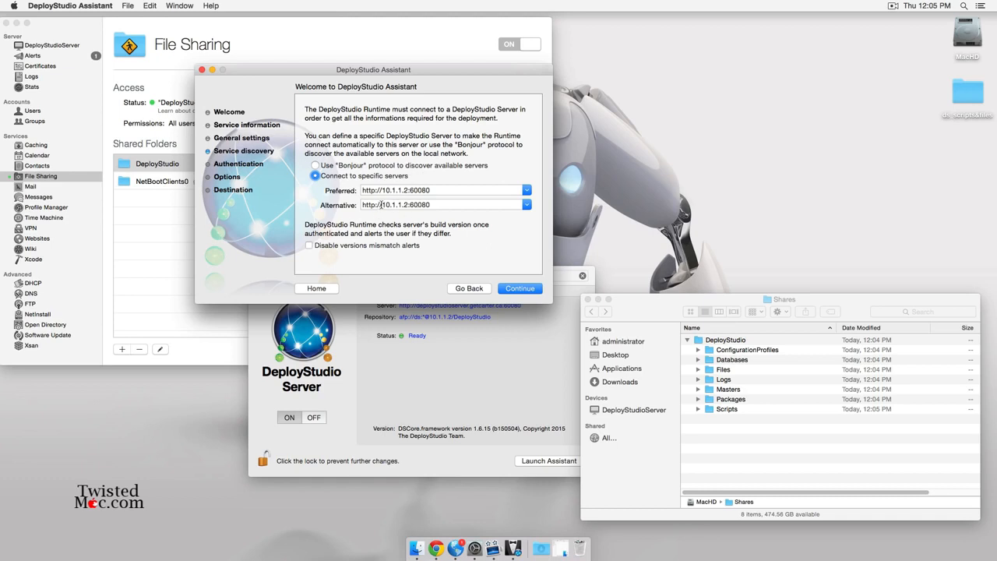
pyautogui.moveTo(382, 204); pyautogui.dragTo(404, 205)
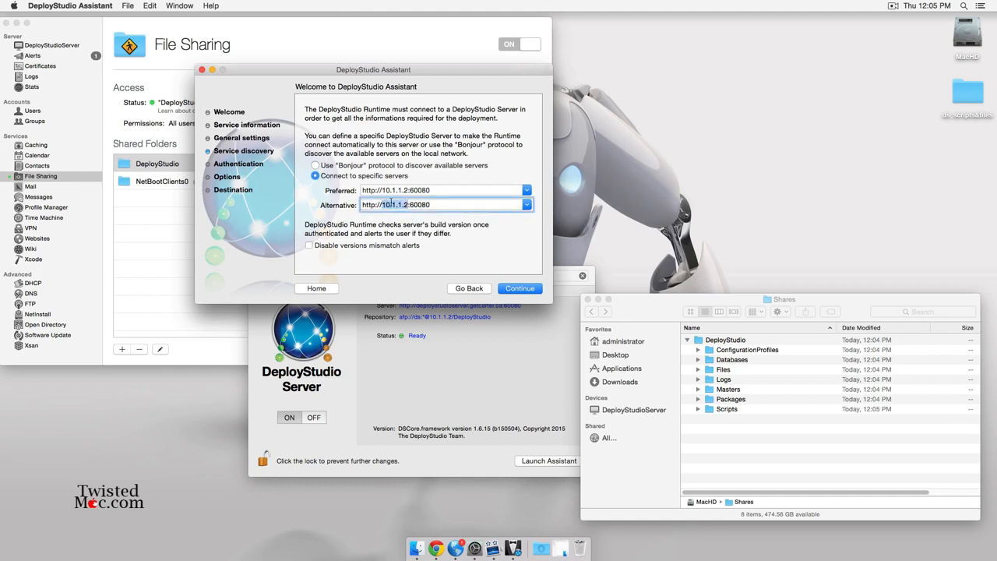
pyautogui.click(519, 290)
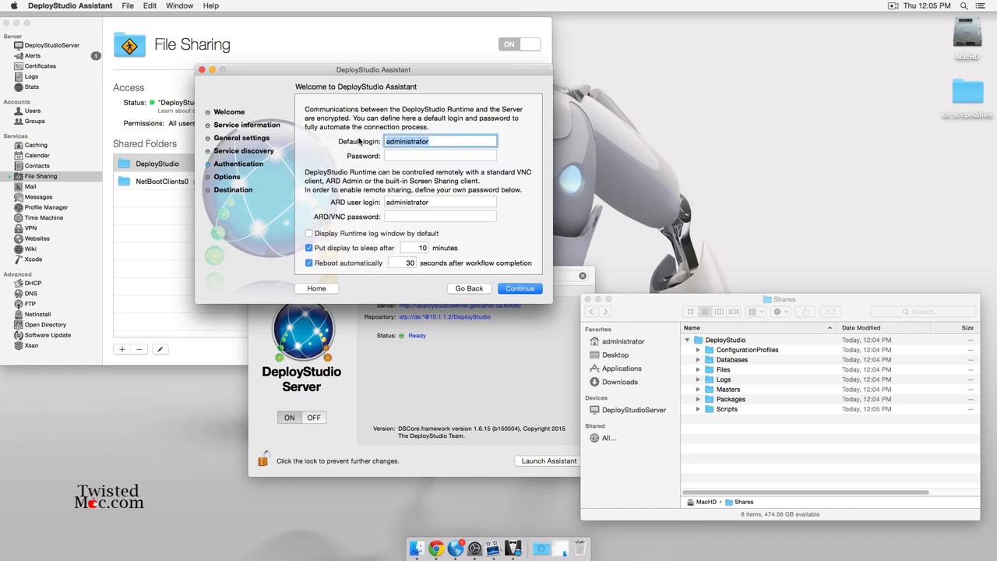
# Set default login ds with a password, clear the ARD login, show the log window and prevent sleep.
pyautogui.write('ds')
pyautogui.press('Tab')
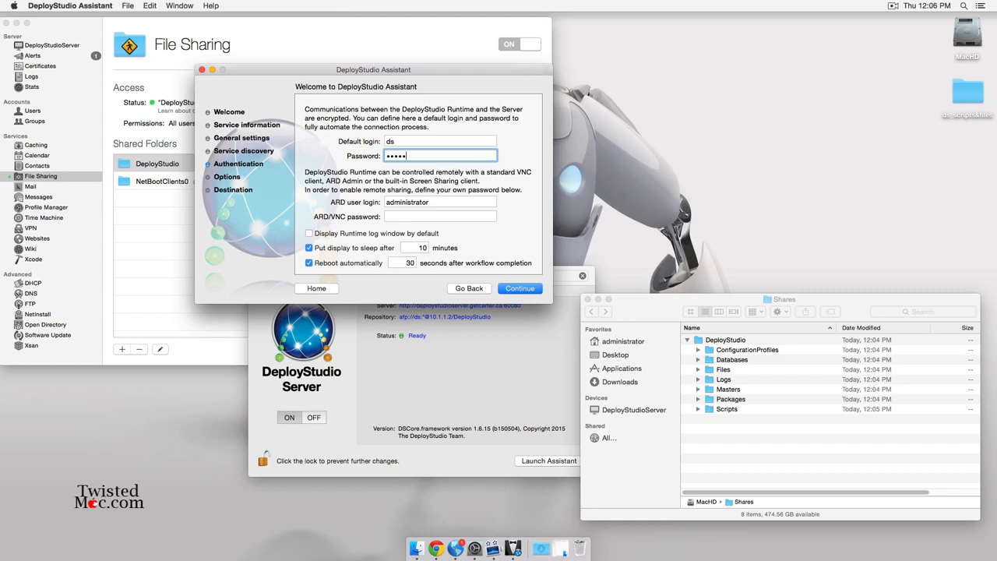
pyautogui.press('Tab')
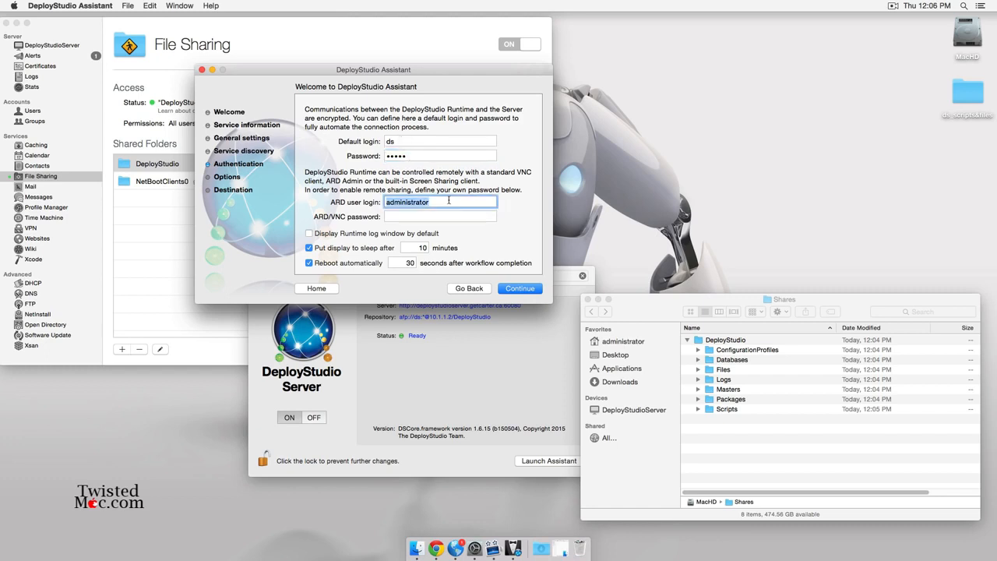
pyautogui.press('BackSpace')
pyautogui.click(335, 234)
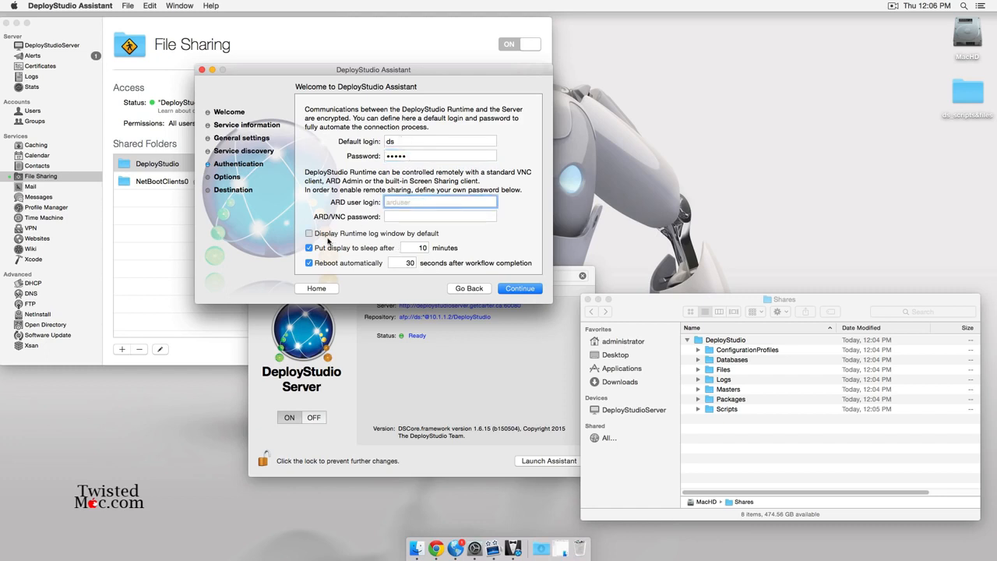
pyautogui.click(336, 249)
pyautogui.click(535, 290)
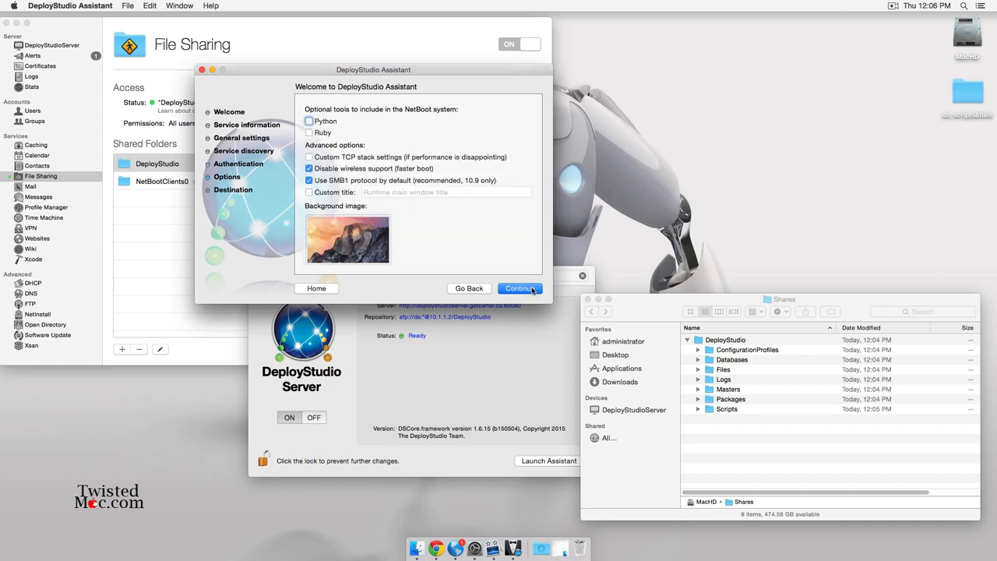
# Accept the NetBoot options and check where the NetBootSP0 folder lives in Finder.
pyautogui.click(531, 289)
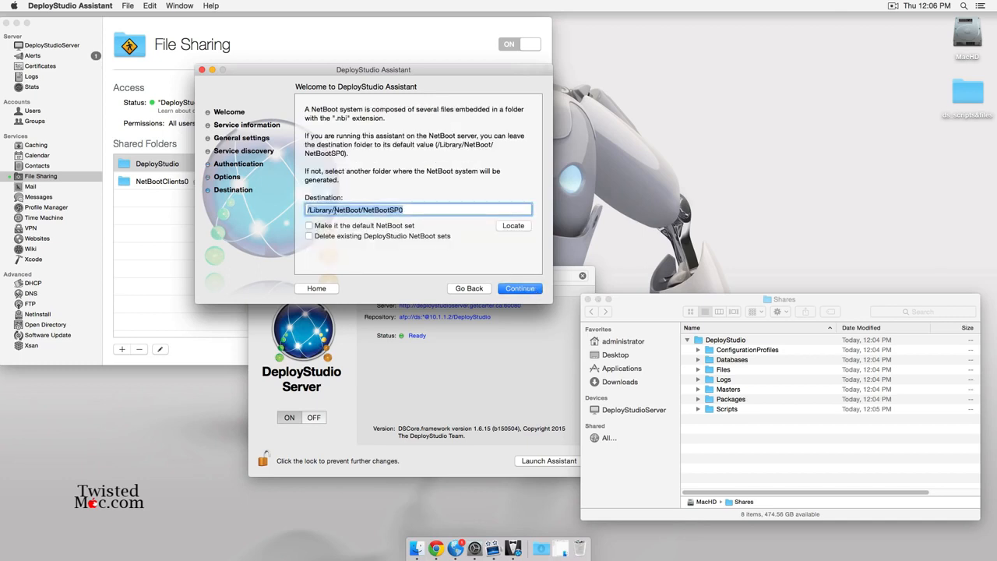
pyautogui.click(561, 548)
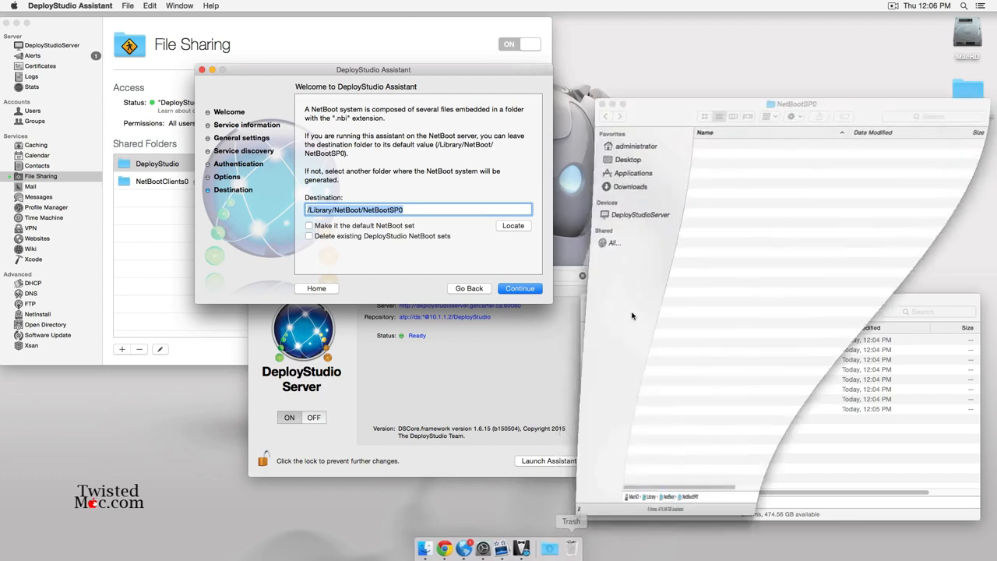
pyautogui.keyDown('super'); pyautogui.click(785, 106); pyautogui.keyUp('super')
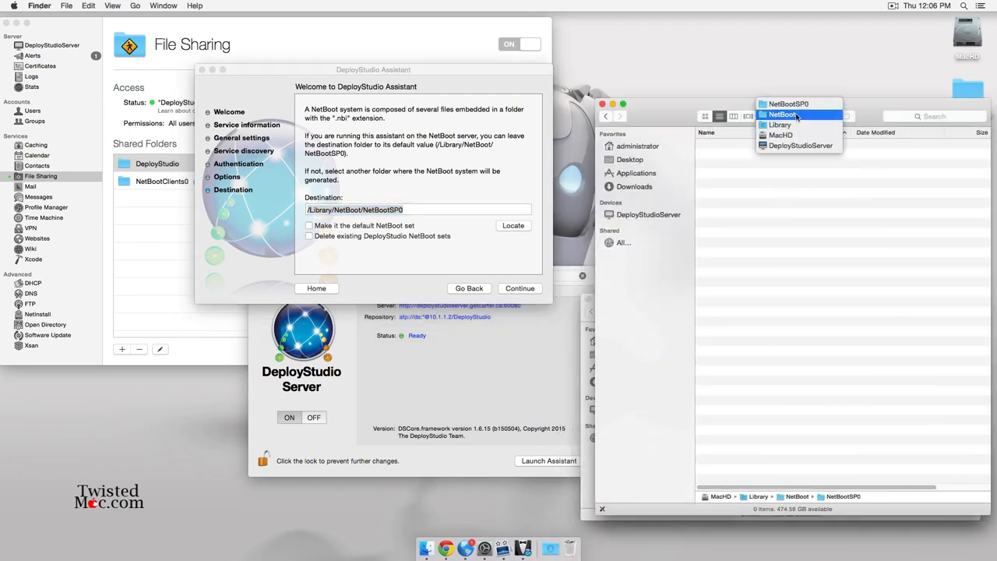
pyautogui.click(660, 110)
pyautogui.click(419, 89)
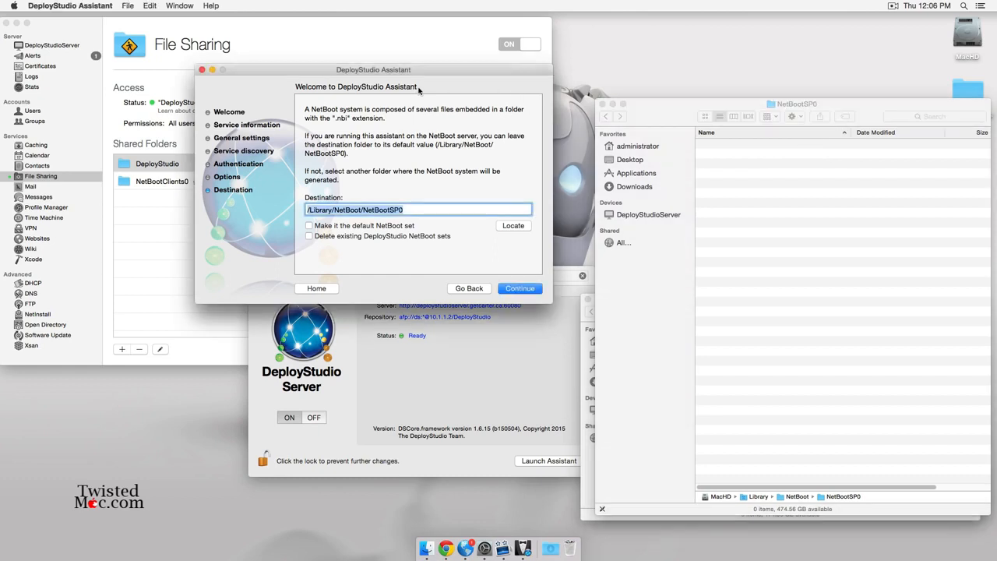
# Make it the default NetBoot set and build it with the admin password, then close NetBootSP0.
pyautogui.click(309, 225)
pyautogui.click(532, 291)
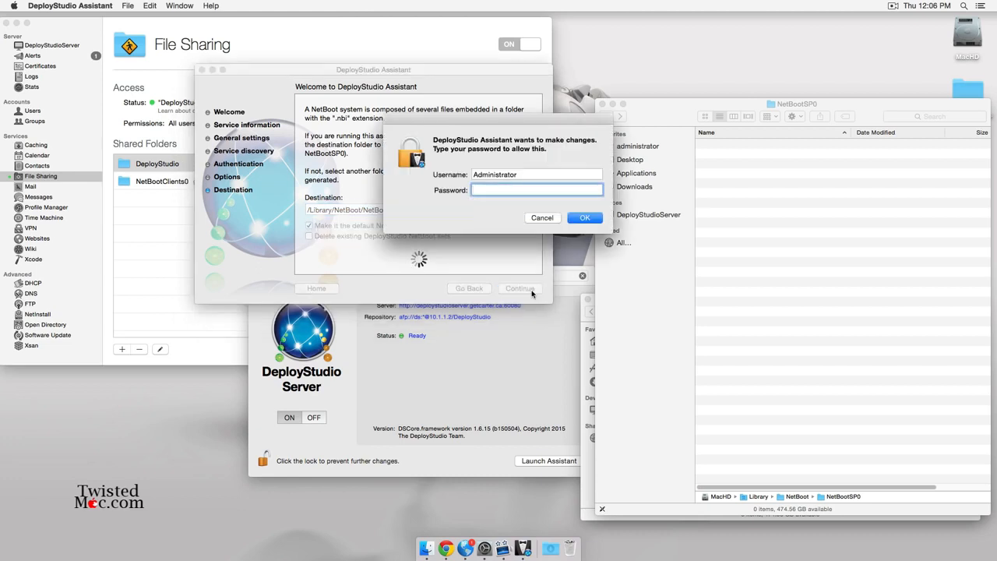
pyautogui.write('••••••••')
pyautogui.press('Return')
pyautogui.click(775, 196)
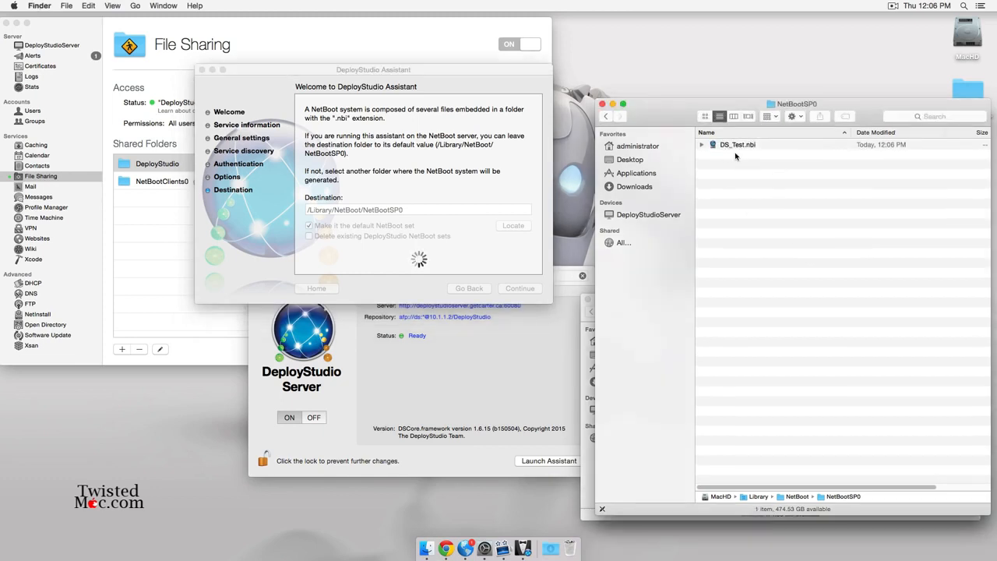
pyautogui.click(602, 106)
pyautogui.moveTo(438, 77); pyautogui.dragTo(455, 47)
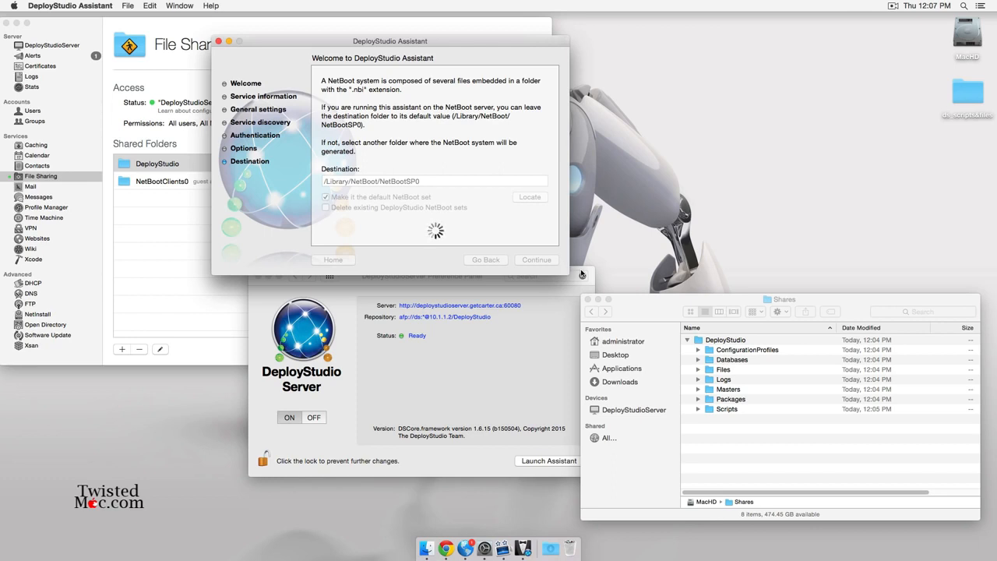
# Move the Ricoh driver package and munkitools.pkg from ds_scripts&files into DeployStudio's Packages folder.
pyautogui.moveTo(715, 298); pyautogui.dragTo(478, 185)
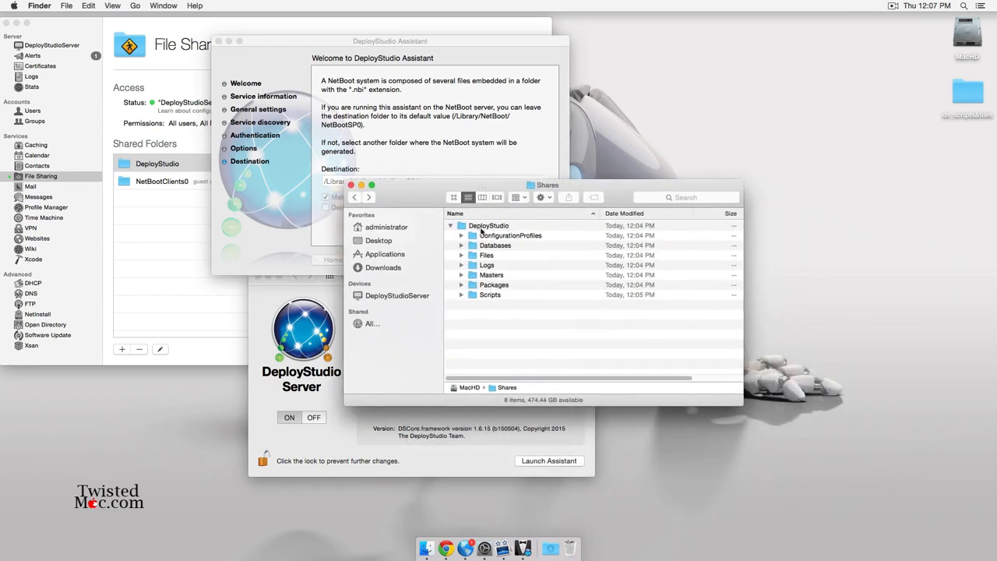
pyautogui.doubleClick(960, 105)
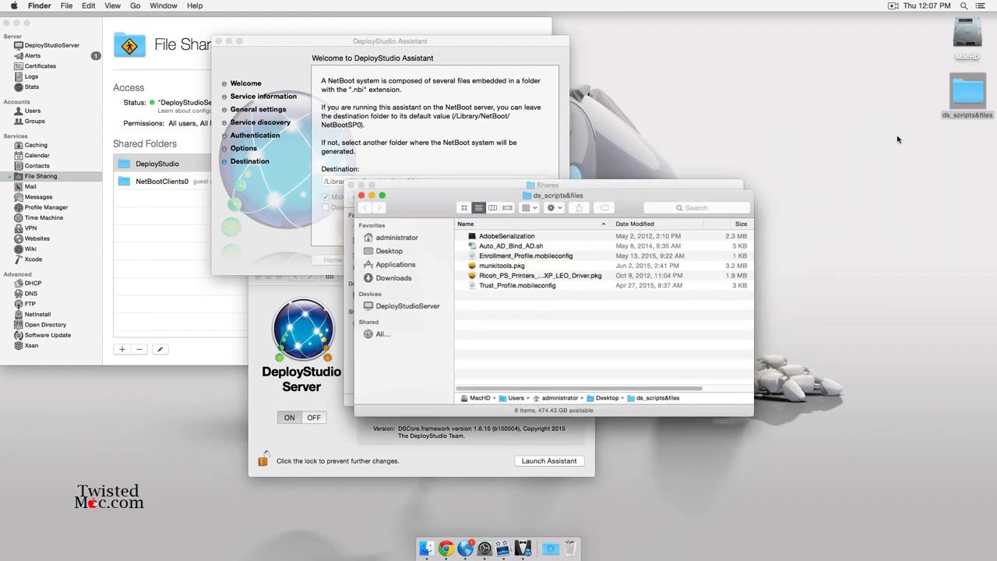
pyautogui.moveTo(438, 199); pyautogui.dragTo(675, 333)
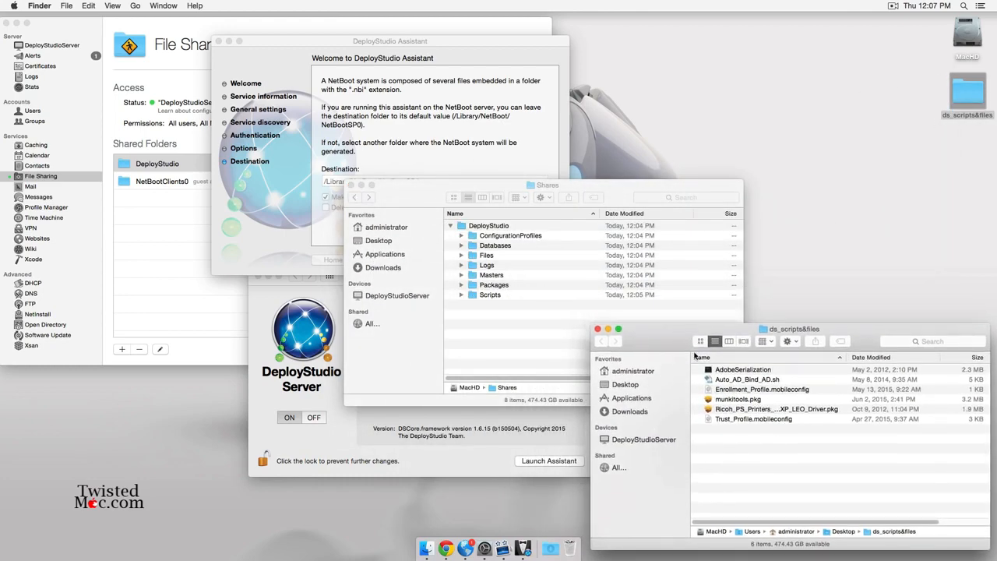
pyautogui.click(764, 408)
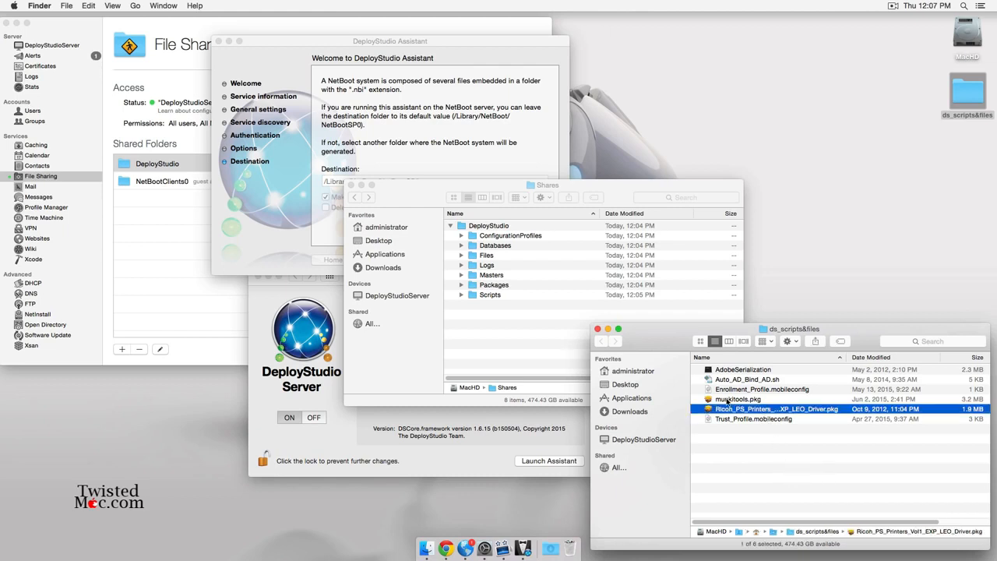
pyautogui.keyDown('super'); pyautogui.click(728, 401); pyautogui.keyUp('super')
pyautogui.moveTo(736, 404); pyautogui.dragTo(492, 285)
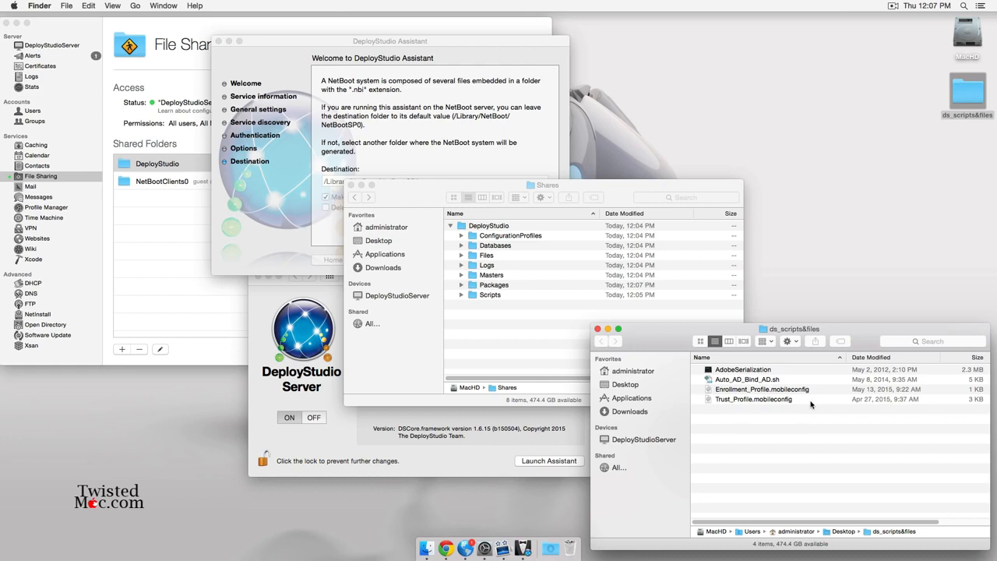
# File the two mobileconfig profiles into ConfigurationProfiles, and AdobeSerialization and Auto_AD_Bind_AD.sh into Scripts.
pyautogui.moveTo(810, 405); pyautogui.dragTo(523, 238)
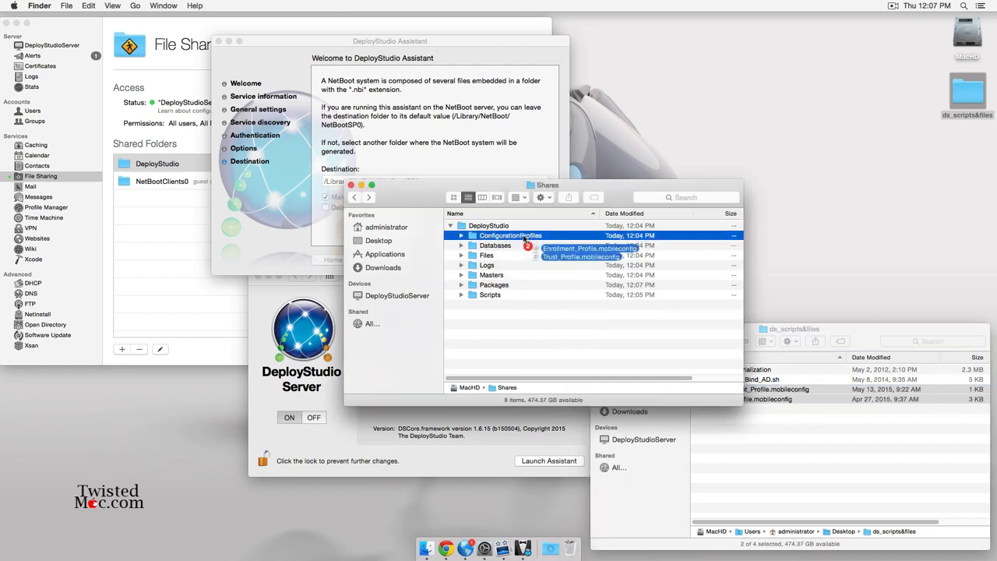
pyautogui.click(803, 454)
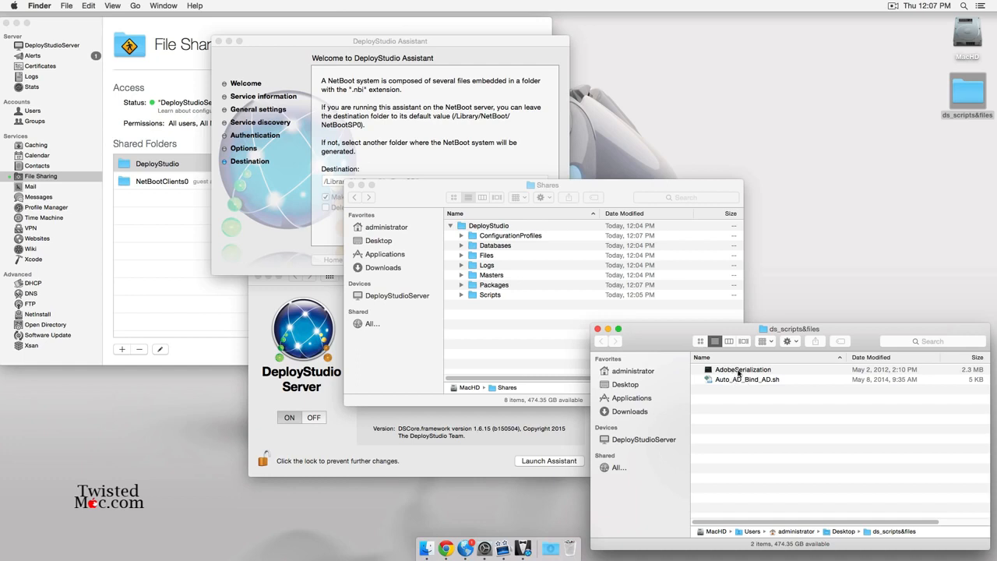
pyautogui.moveTo(738, 372); pyautogui.dragTo(482, 295)
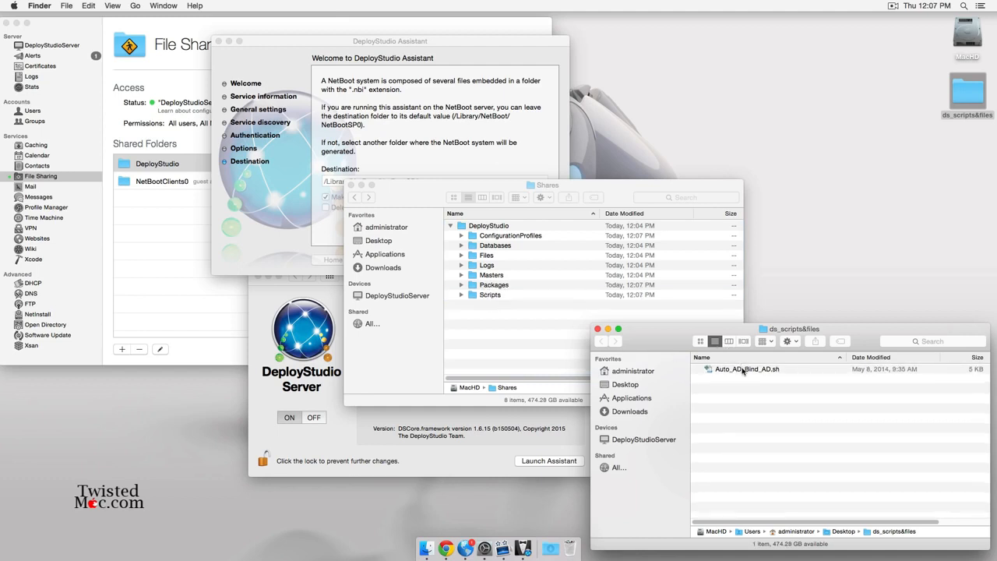
pyautogui.moveTo(742, 371); pyautogui.dragTo(483, 295)
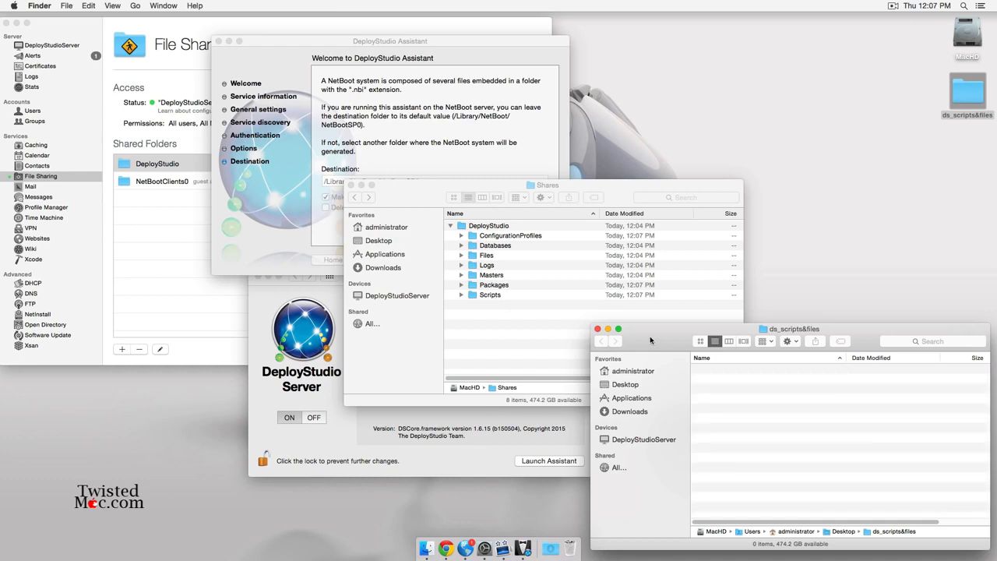
# Check the Scripts folder's contents, then close the ds_scripts&files and Shares windows.
pyautogui.click(597, 329)
pyautogui.doubleClick(483, 295)
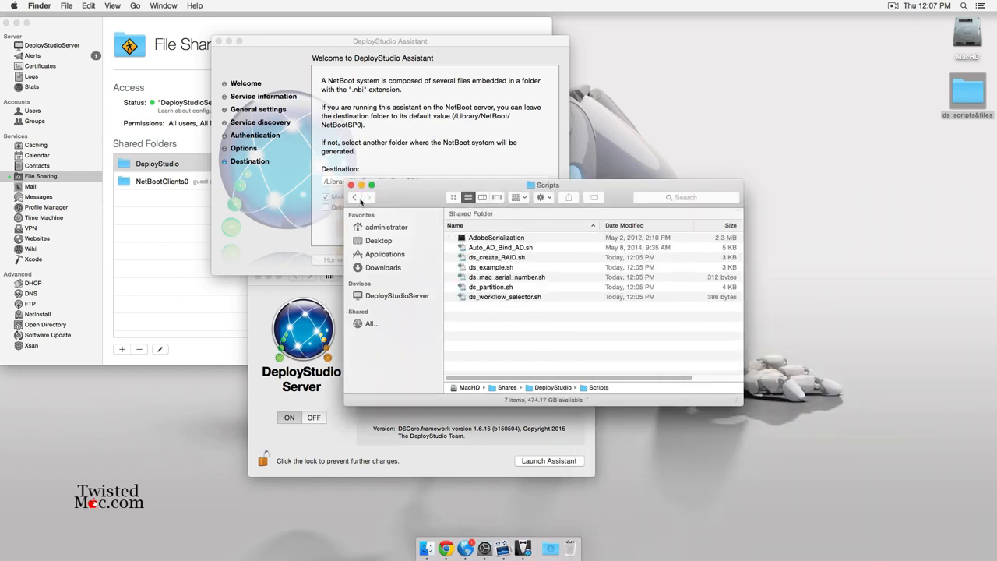
pyautogui.click(356, 199)
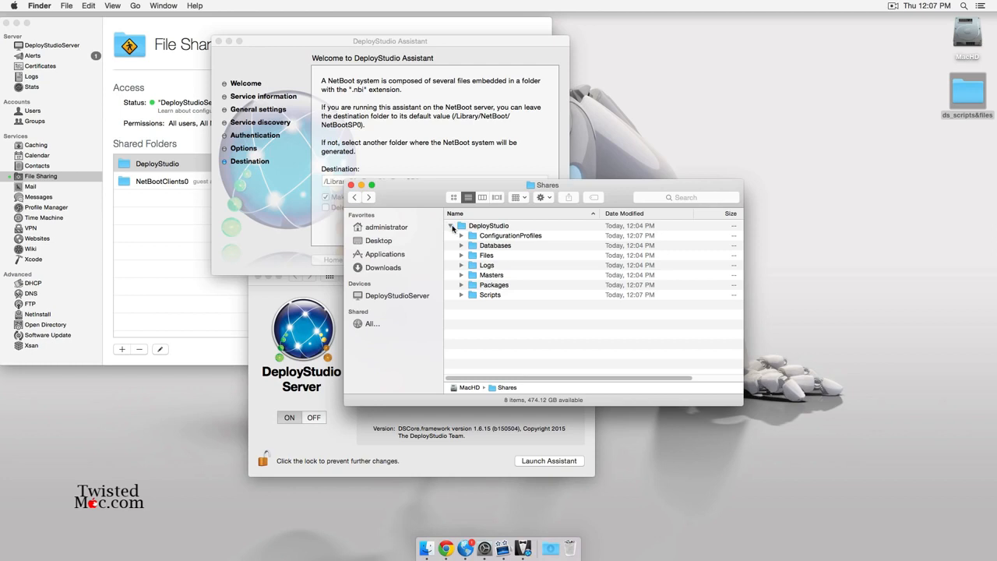
pyautogui.click(451, 227)
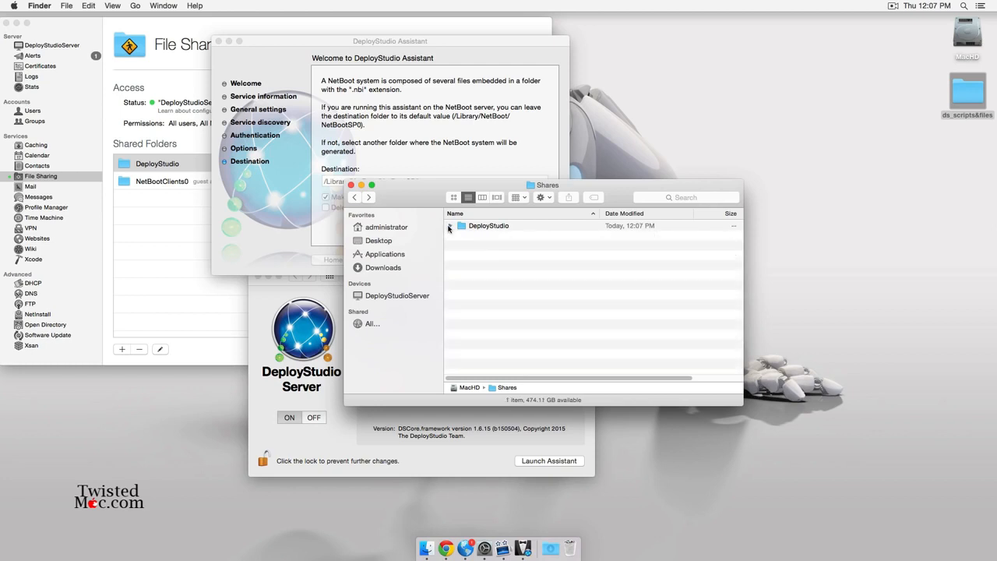
pyautogui.click(351, 185)
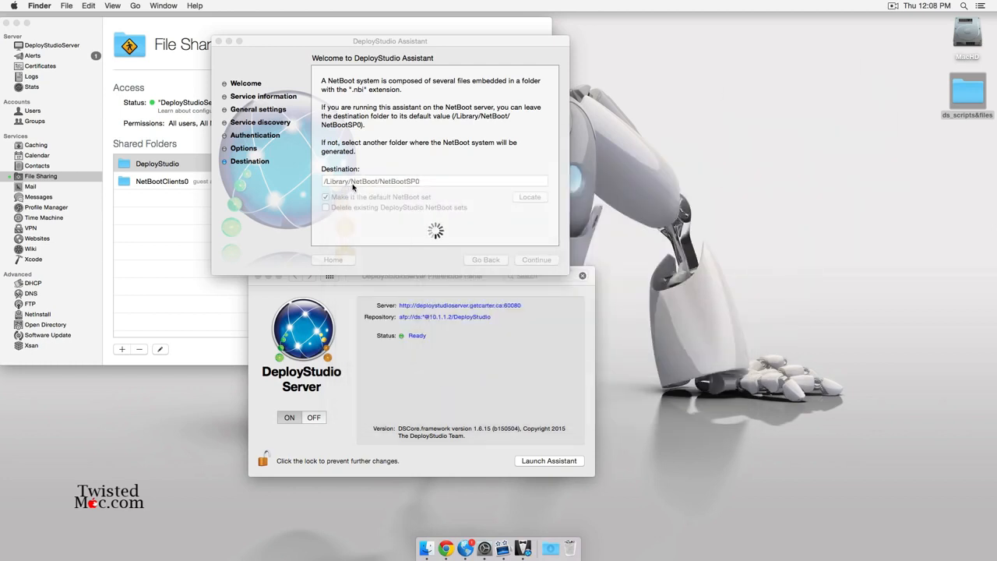
# Authenticate with the admin password, acknowledge 'NetBoot set created!', and close DeployStudio Assistant.
pyautogui.moveTo(427, 42); pyautogui.dragTo(497, 151)
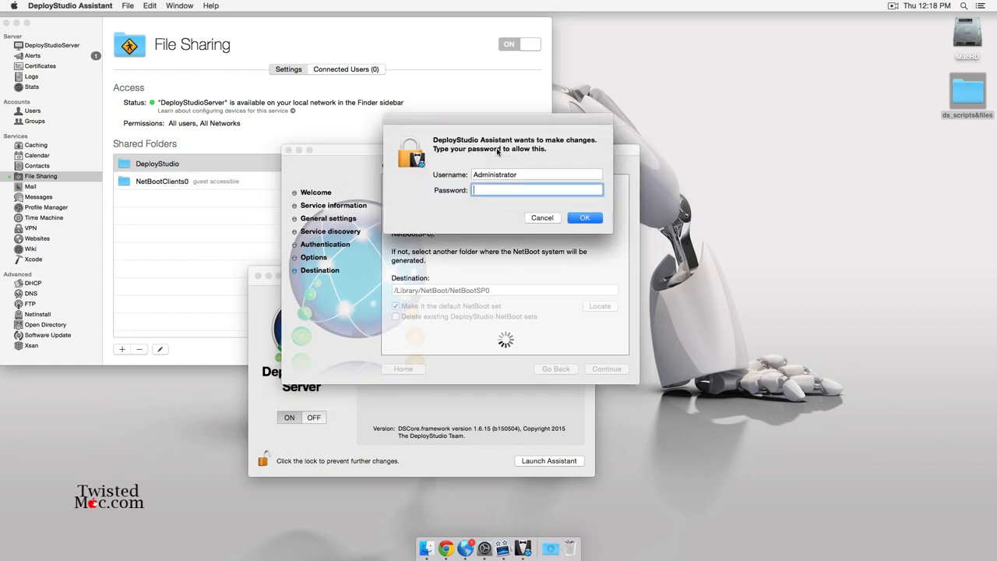
pyautogui.write('*******')
pyautogui.press('Return')
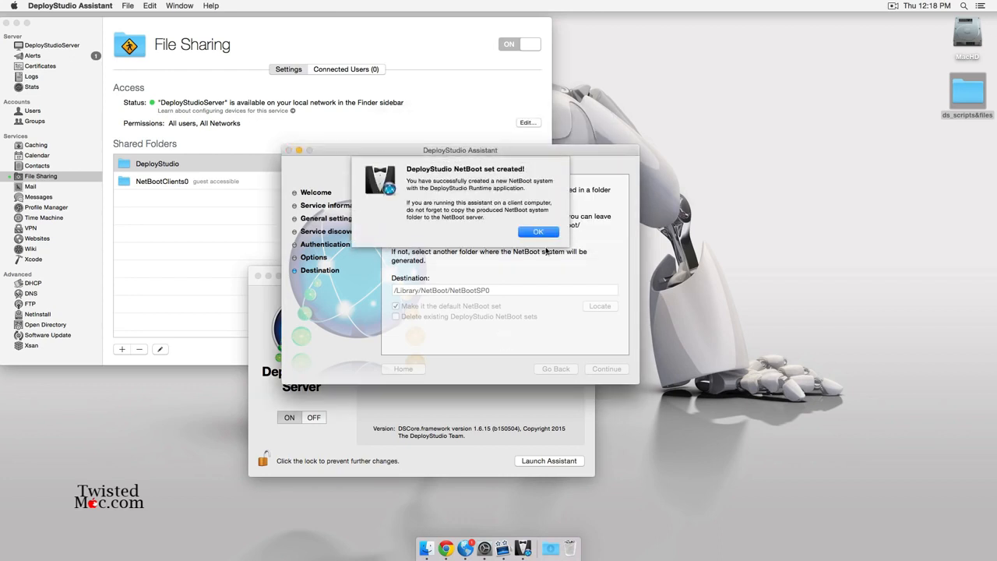
pyautogui.click(548, 234)
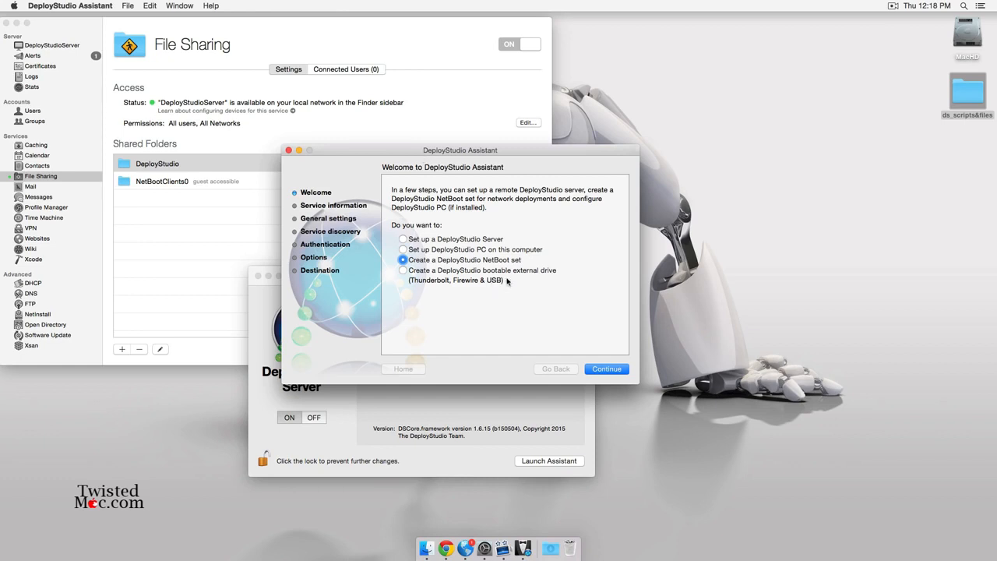
pyautogui.click(289, 150)
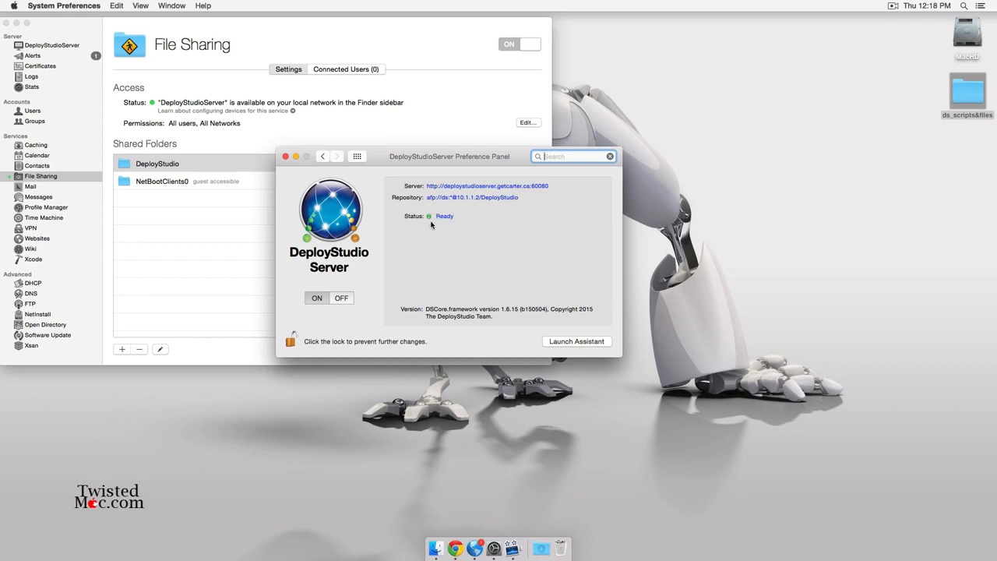
# Close the DeployStudio preference panel and switch the NetInstall service on, serving DS_Test.
pyautogui.click(285, 156)
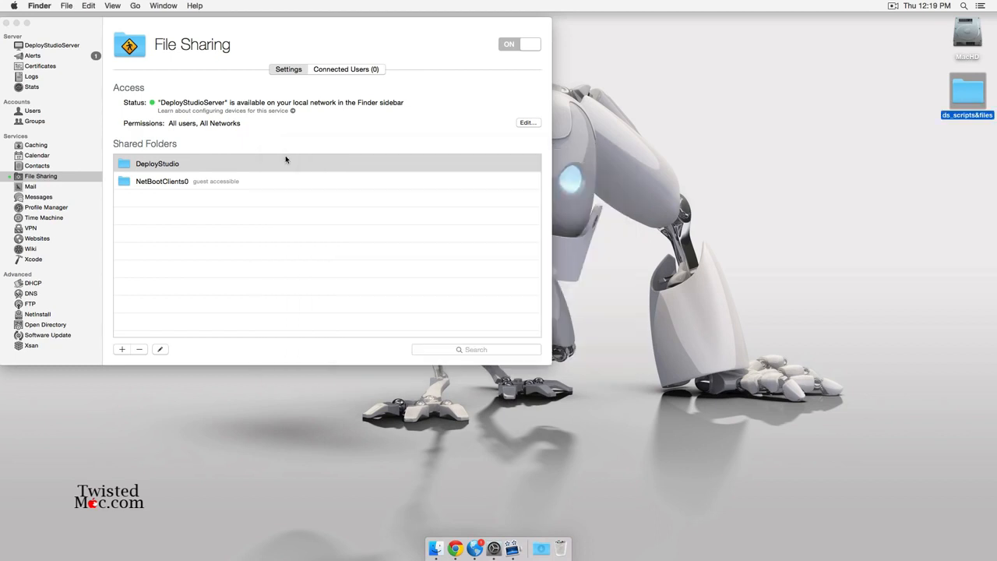
pyautogui.moveTo(328, 31); pyautogui.dragTo(489, 74)
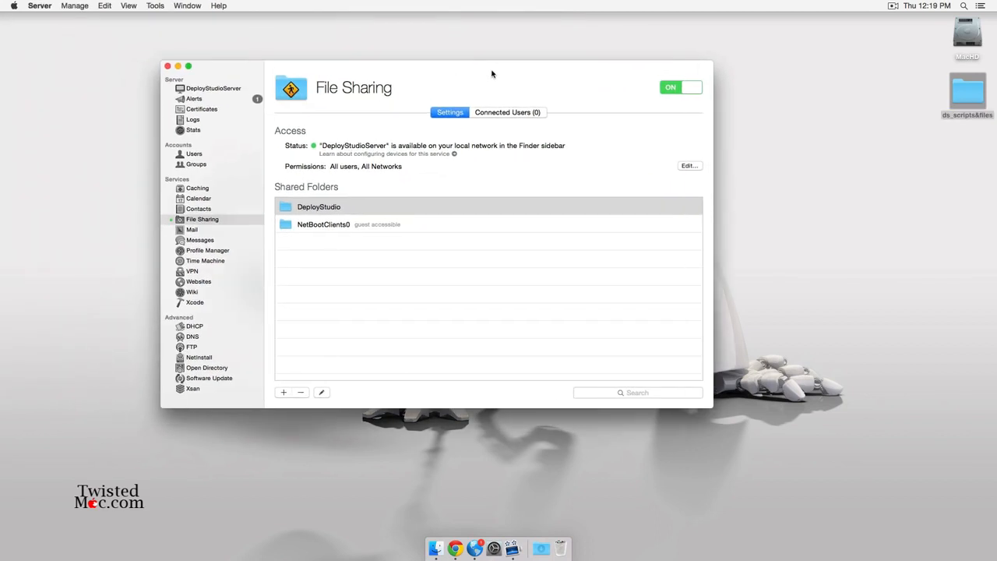
pyautogui.click(208, 358)
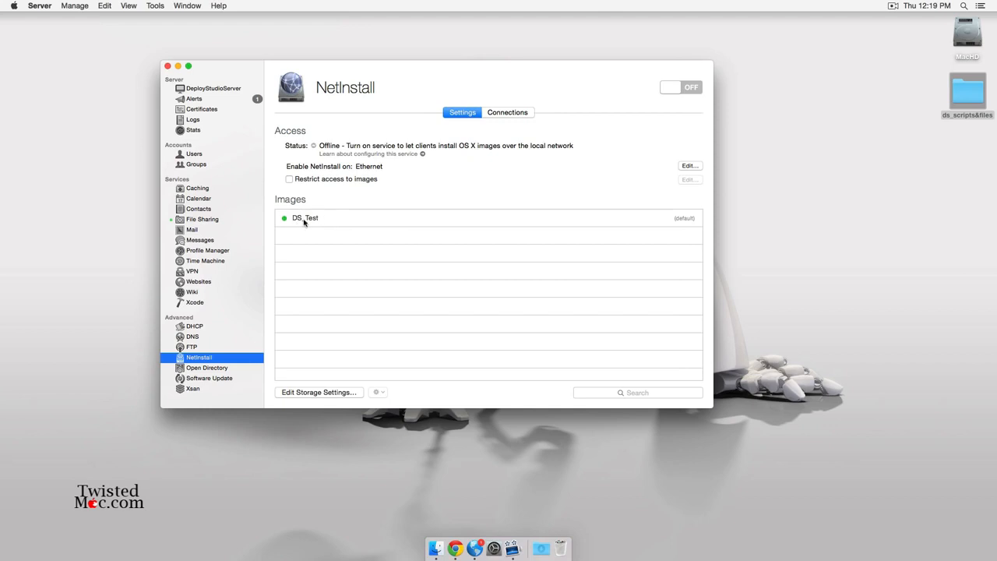
pyautogui.click(685, 87)
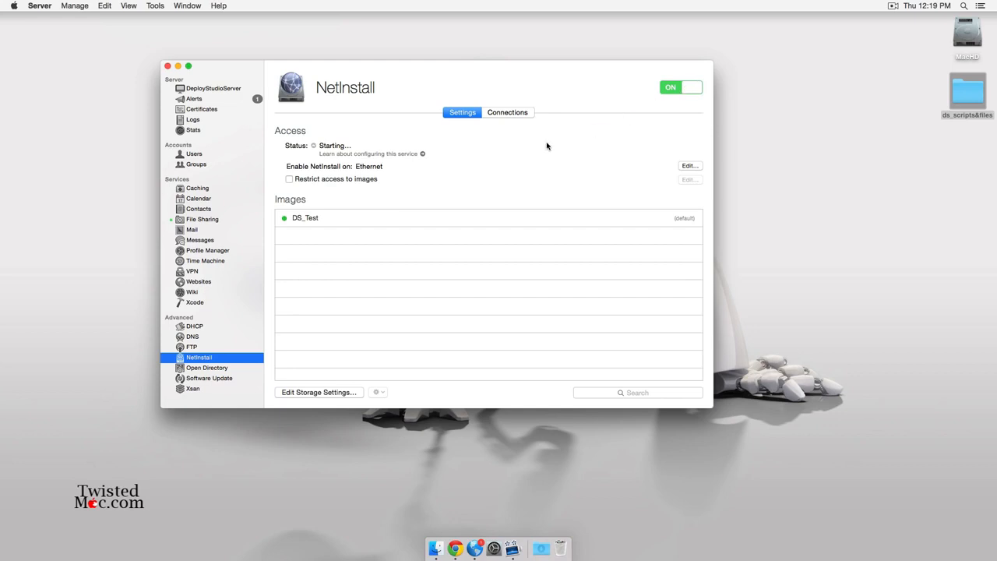
# Quit the Server app, backing out once while it is busy, and deselect the desktop folder.
pyautogui.press('super+q')
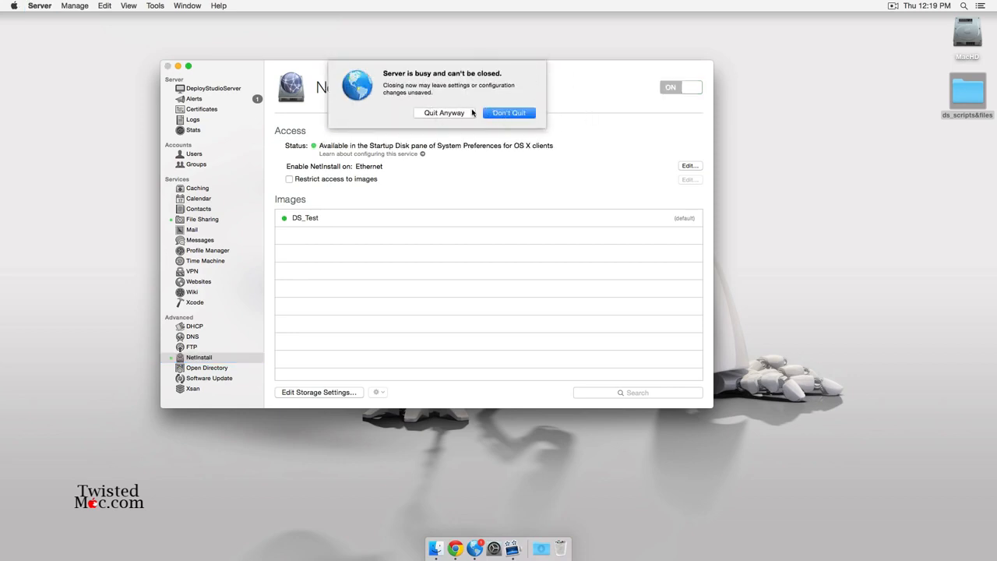
pyautogui.click(514, 115)
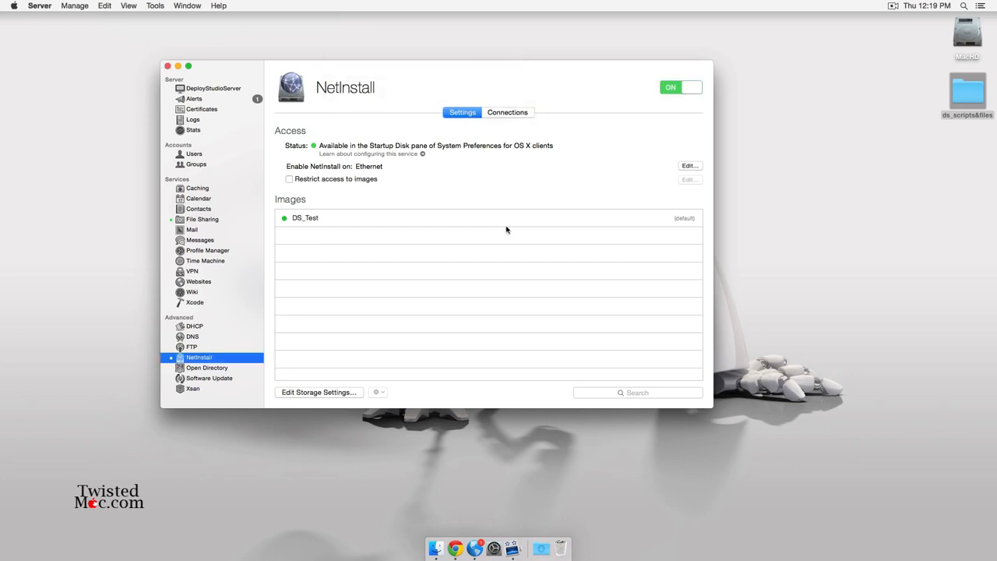
pyautogui.press('super+q')
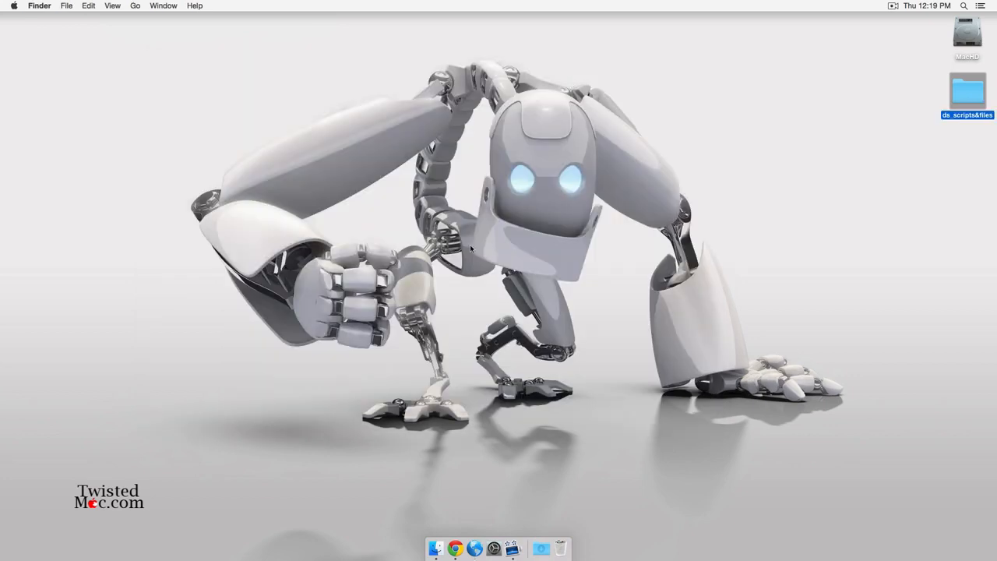
pyautogui.click(530, 310)
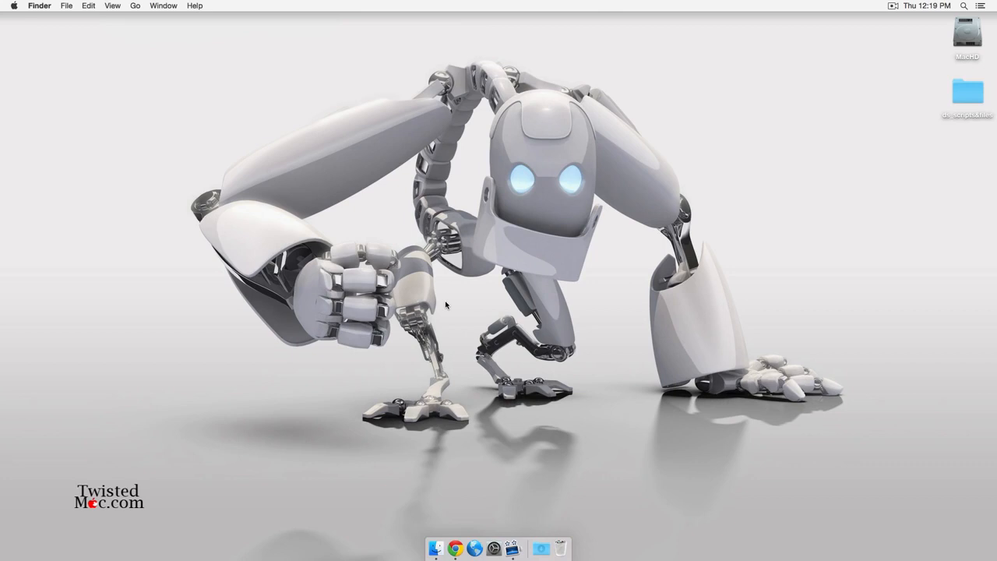
# Add DeployStudio Admin from Applications/Utilities to the Dock and close the Utilities window.
pyautogui.press('super+shift+u')
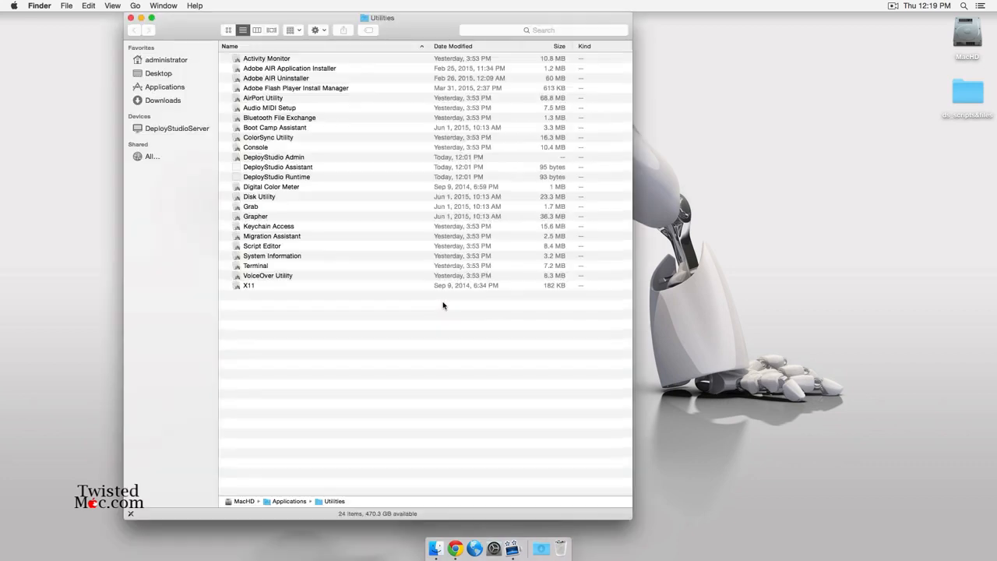
pyautogui.keyDown('super'); pyautogui.click(376, 21); pyautogui.keyUp('super')
pyautogui.click(449, 26)
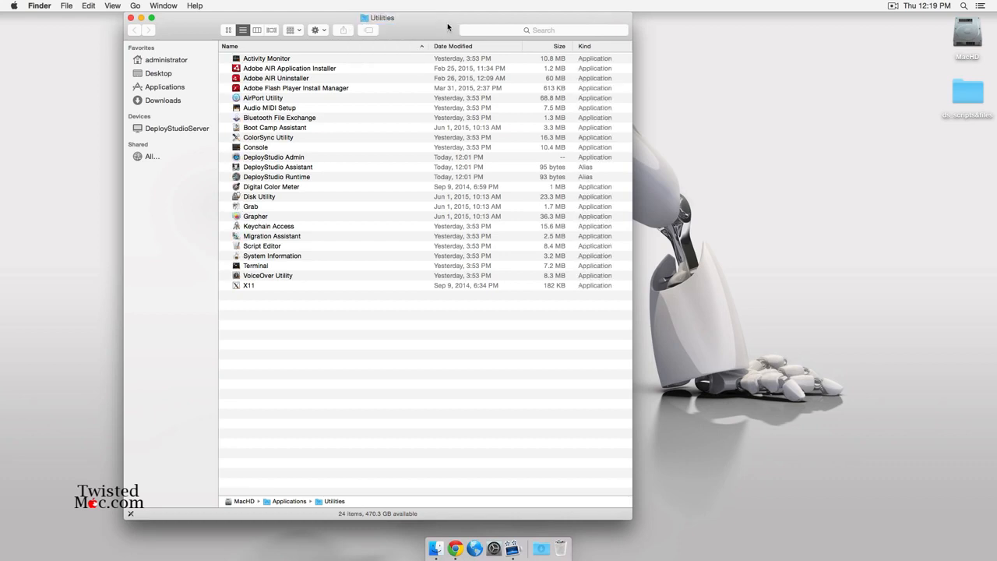
pyautogui.moveTo(262, 159); pyautogui.dragTo(476, 552)
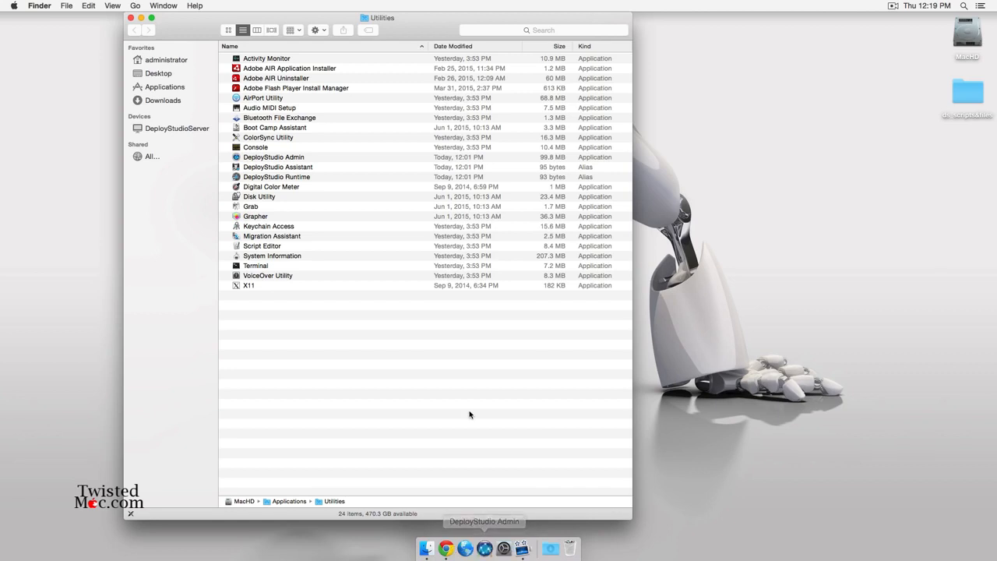
pyautogui.press('super+w')
# Launch DeployStudio Admin from the Dock and connect with the server's user name and password.
pyautogui.click(483, 548)
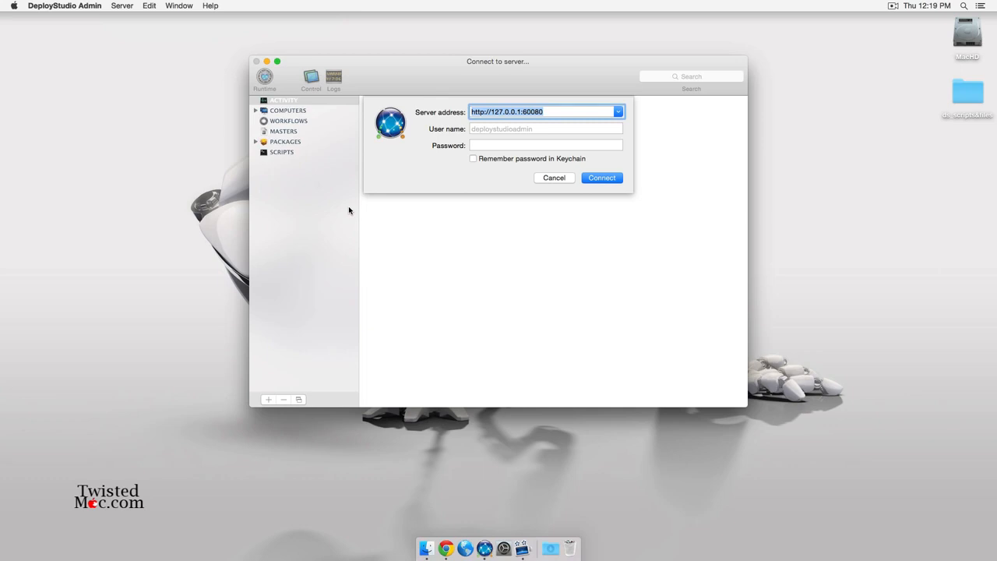
pyautogui.press('Tab')
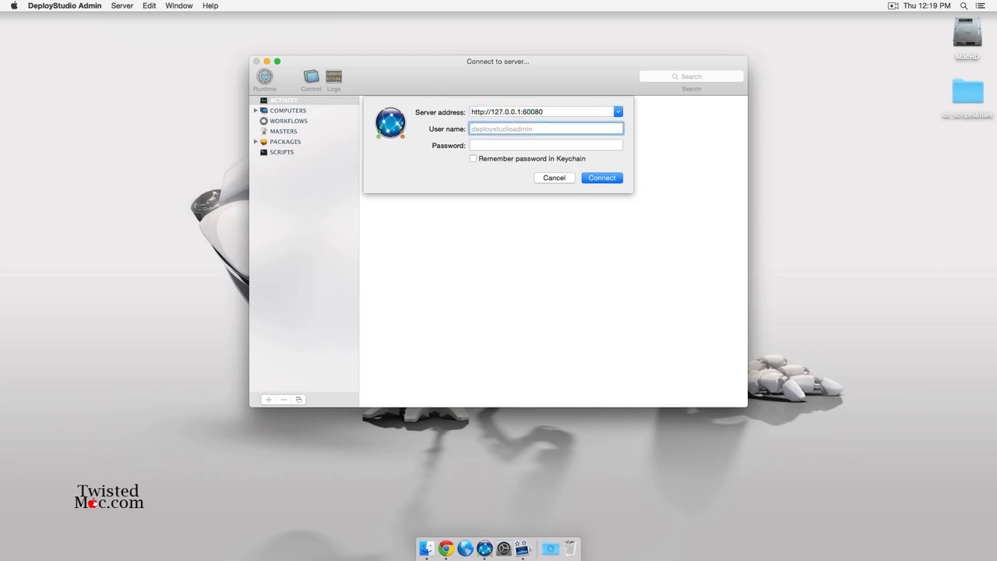
pyautogui.write('ds')
pyautogui.press('Tab')
pyautogui.write('1234')
pyautogui.press('Return')
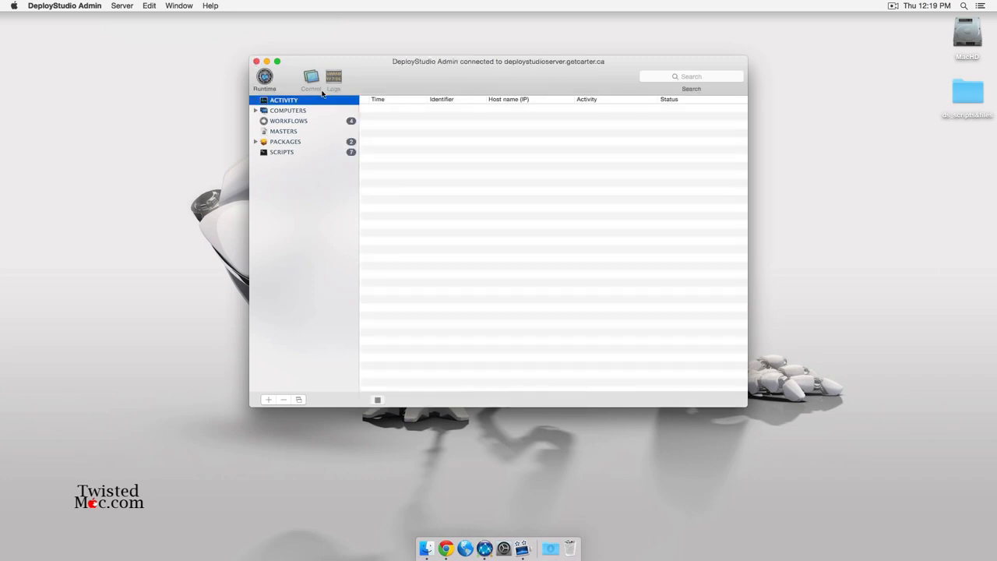
pyautogui.moveTo(377, 64); pyautogui.dragTo(343, 61)
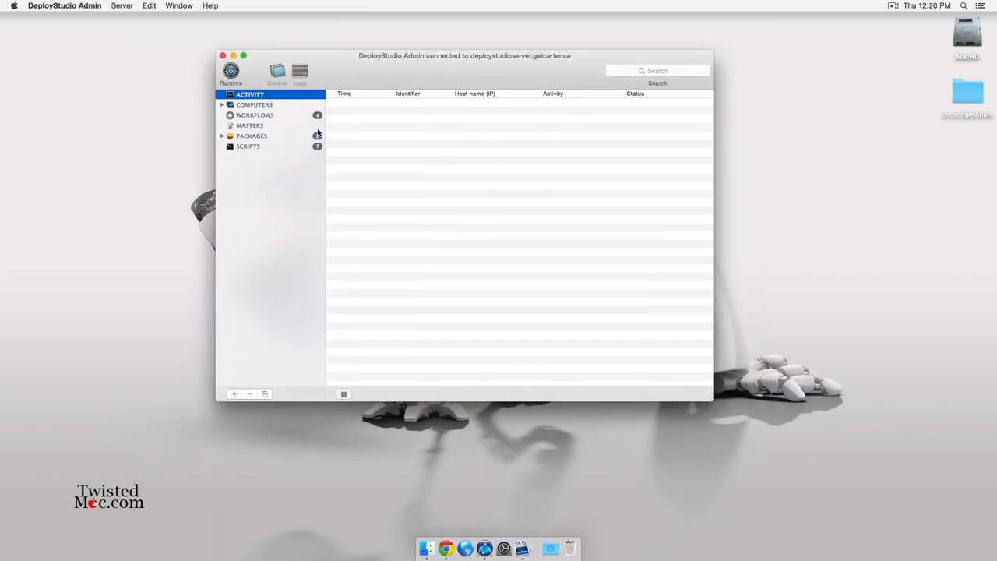
# Browse the Computers, Workflows, Packages and Scripts lists, ending on the empty Masters list.
pyautogui.click(240, 106)
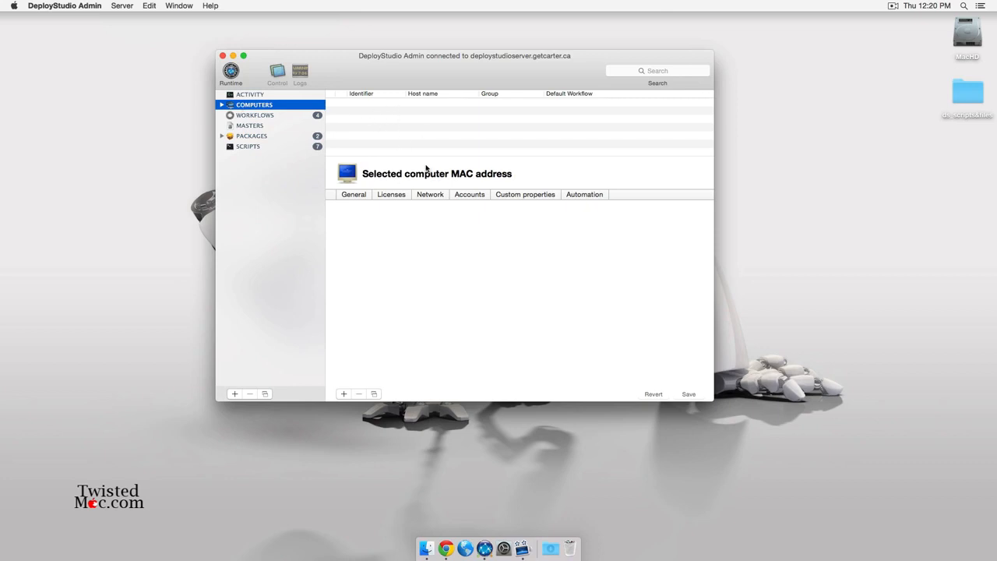
pyautogui.click(237, 116)
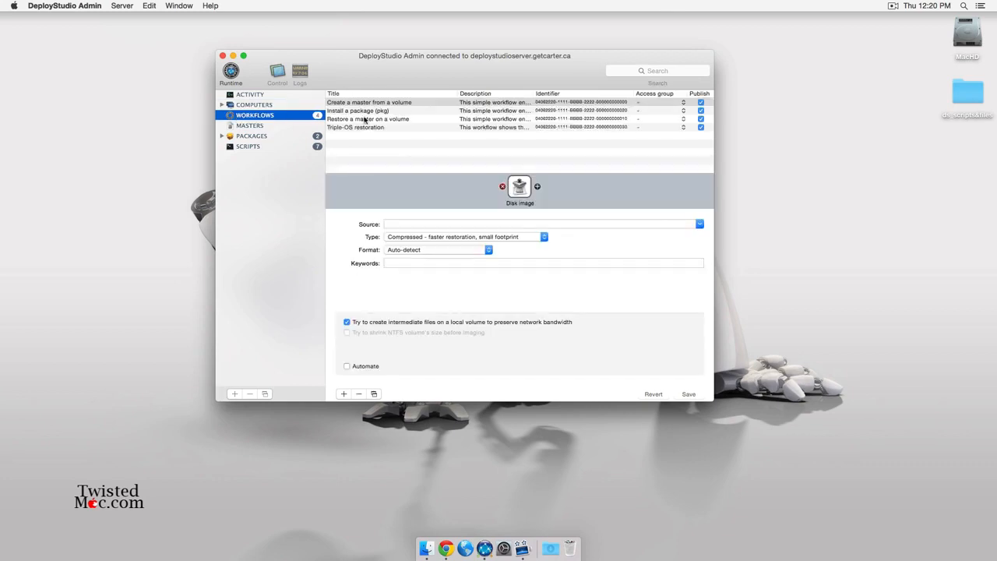
pyautogui.click(365, 120)
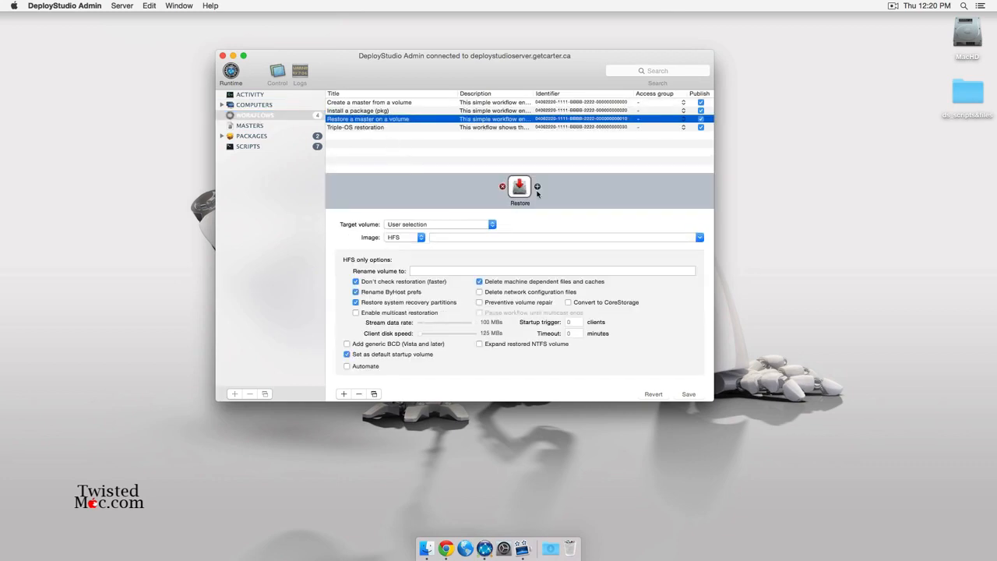
pyautogui.click(287, 126)
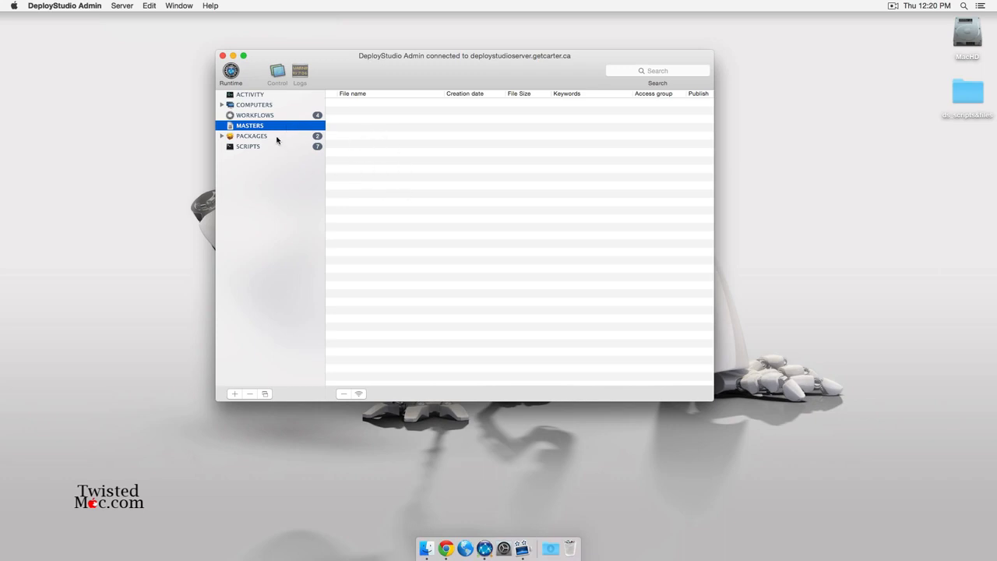
pyautogui.click(276, 137)
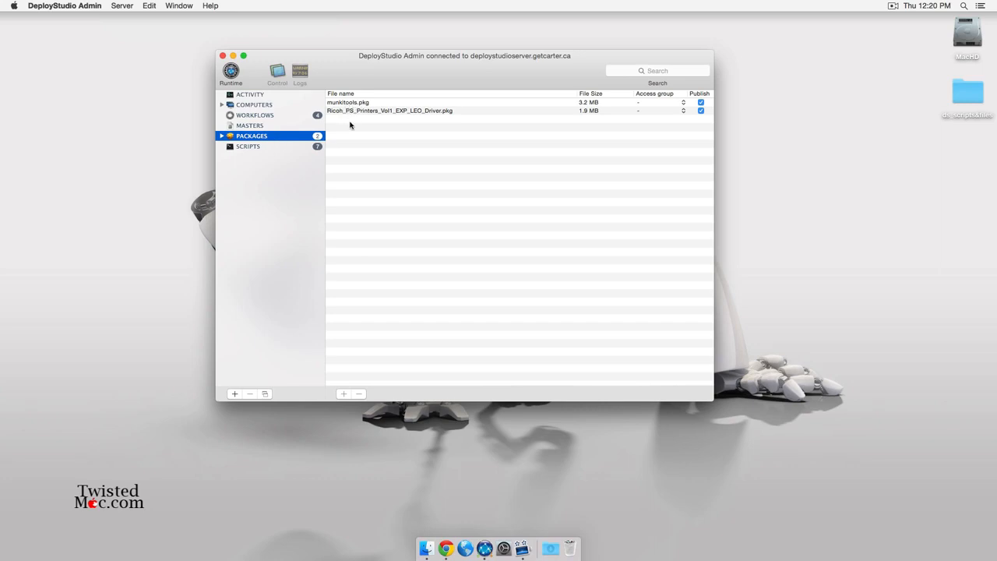
pyautogui.click(257, 146)
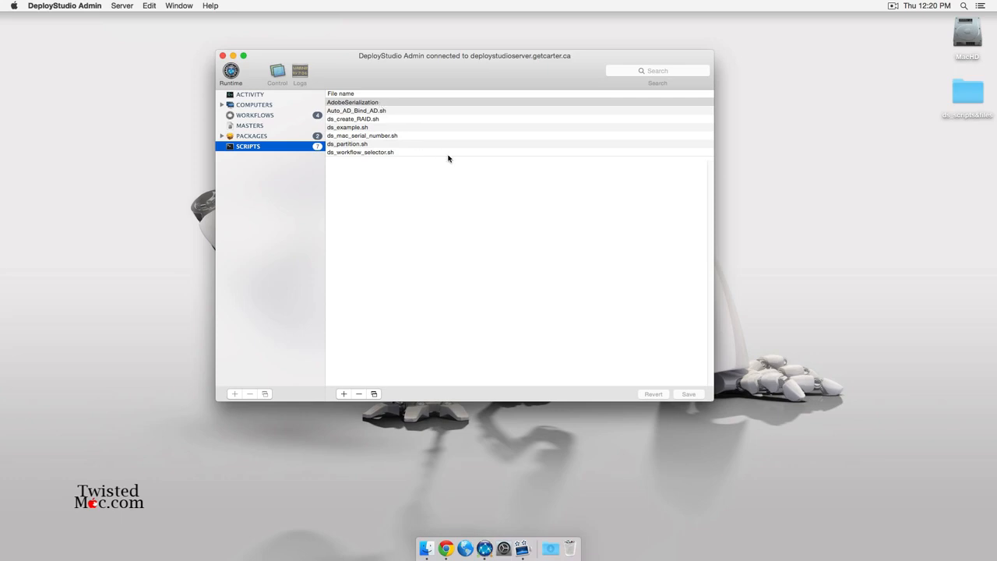
pyautogui.click(286, 125)
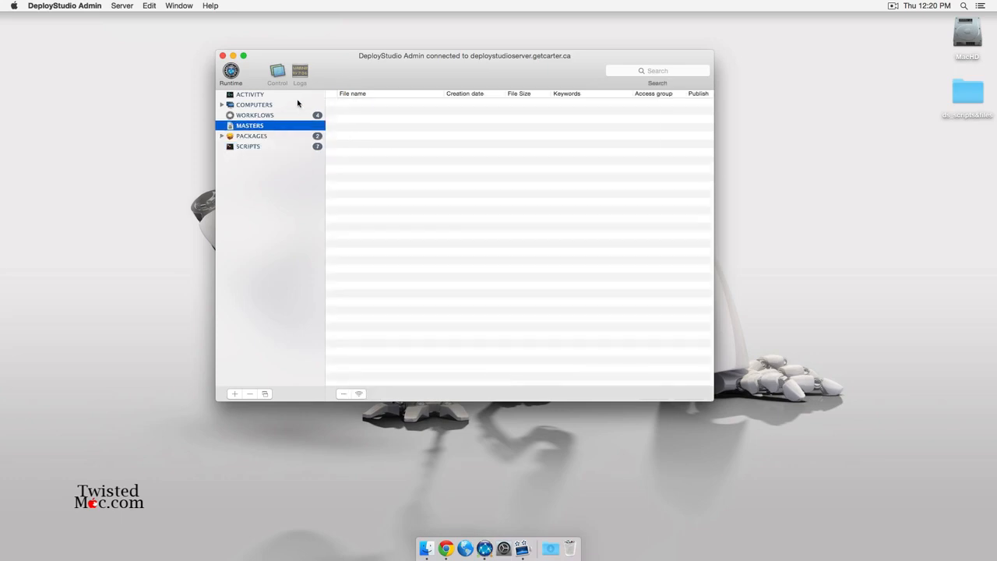
# Open the MacHD drive and pull the Shares folder into its own Finder window.
pyautogui.doubleClick(968, 32)
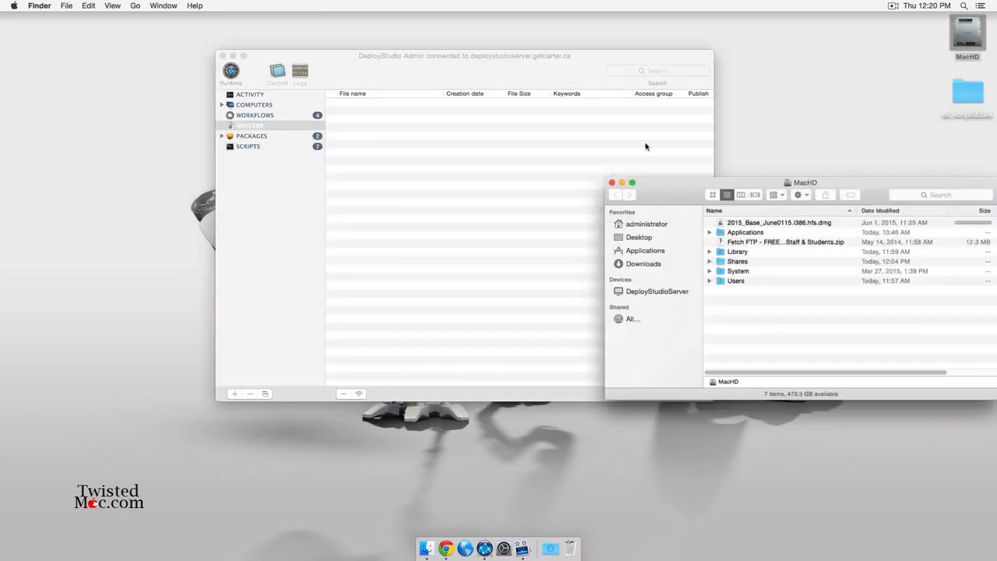
pyautogui.moveTo(667, 195); pyautogui.dragTo(231, 281)
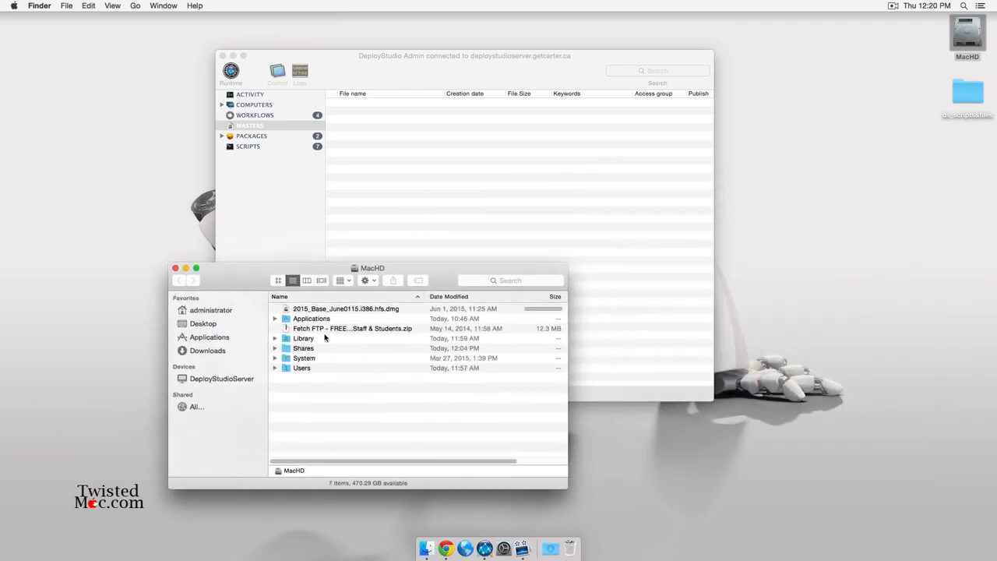
pyautogui.click(306, 311)
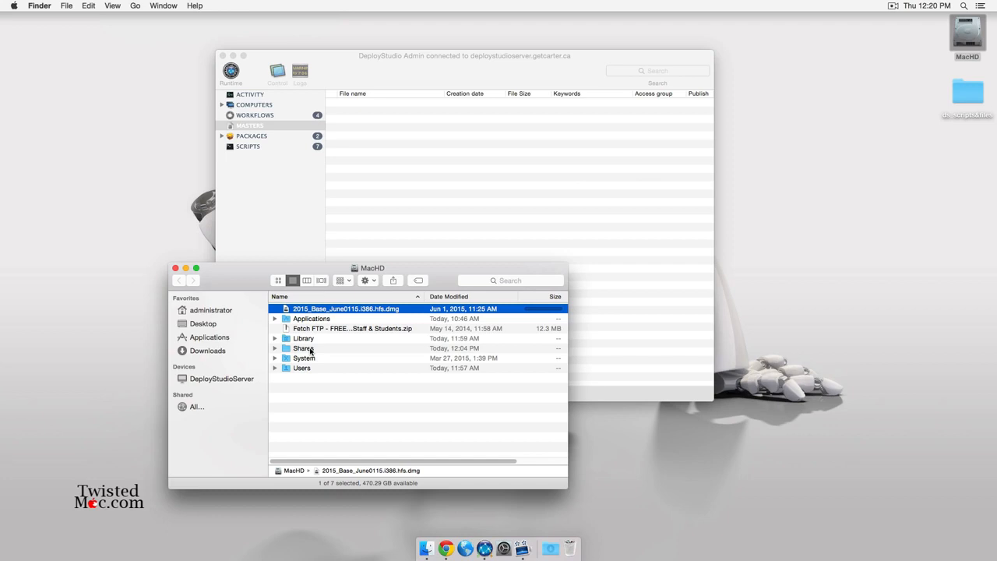
pyautogui.click(349, 412)
pyautogui.keyDown('super'); pyautogui.doubleClick(310, 350); pyautogui.keyUp('super')
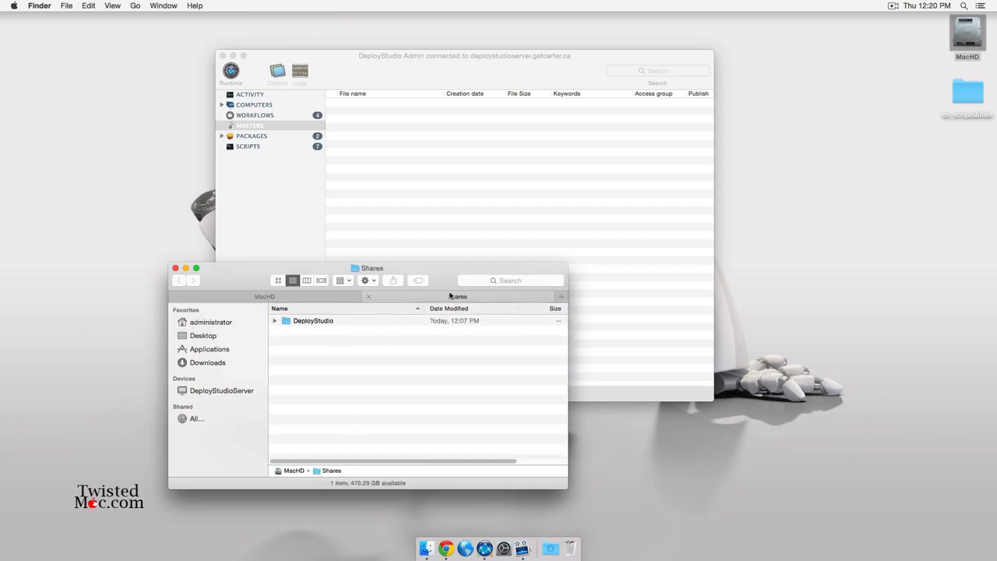
pyautogui.moveTo(450, 296); pyautogui.dragTo(625, 329)
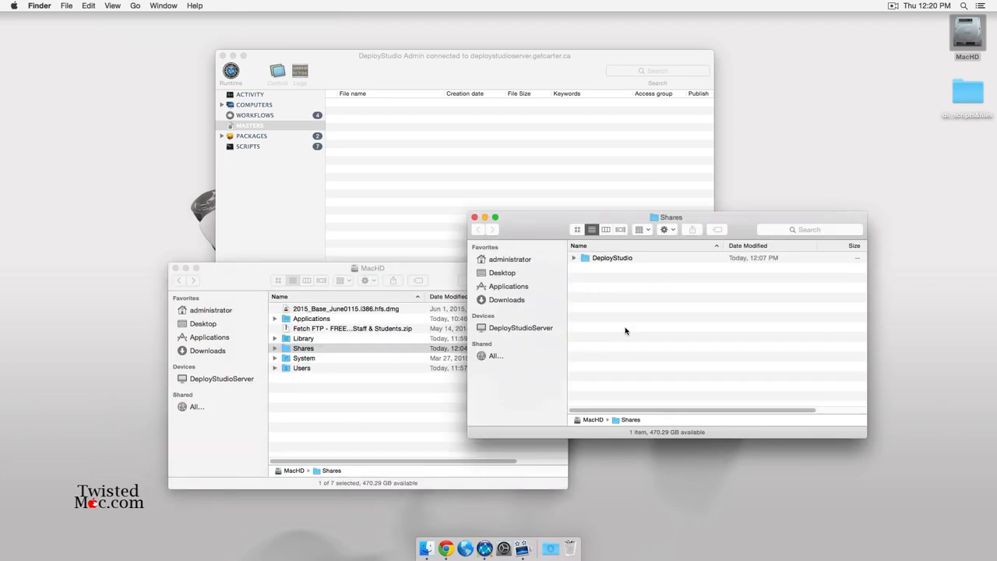
# Copy 2015_Base_June0115.i386.hfs.dmg into DeployStudio's Masters/HFS folder.
pyautogui.doubleClick(629, 261)
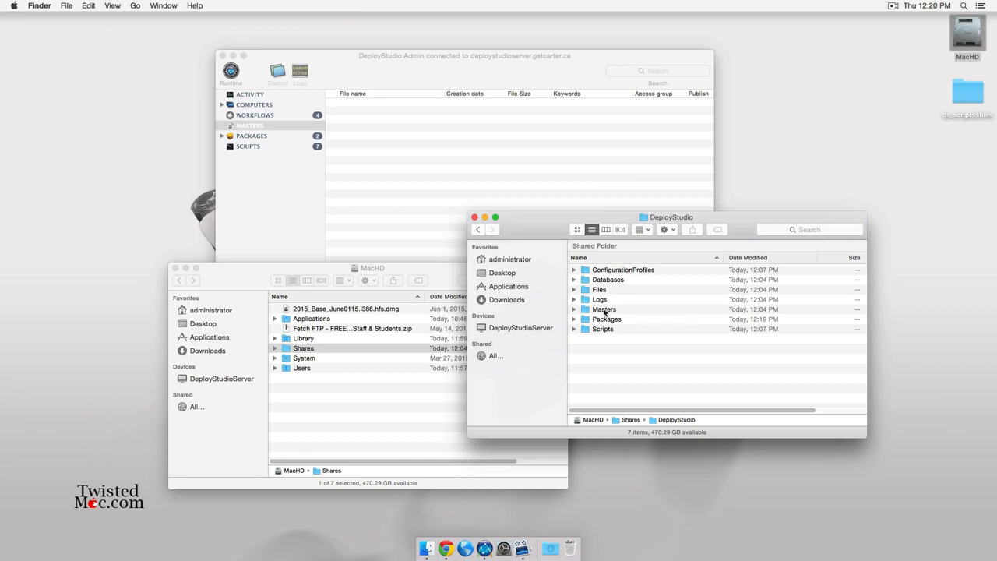
pyautogui.doubleClick(604, 310)
pyautogui.doubleClick(599, 291)
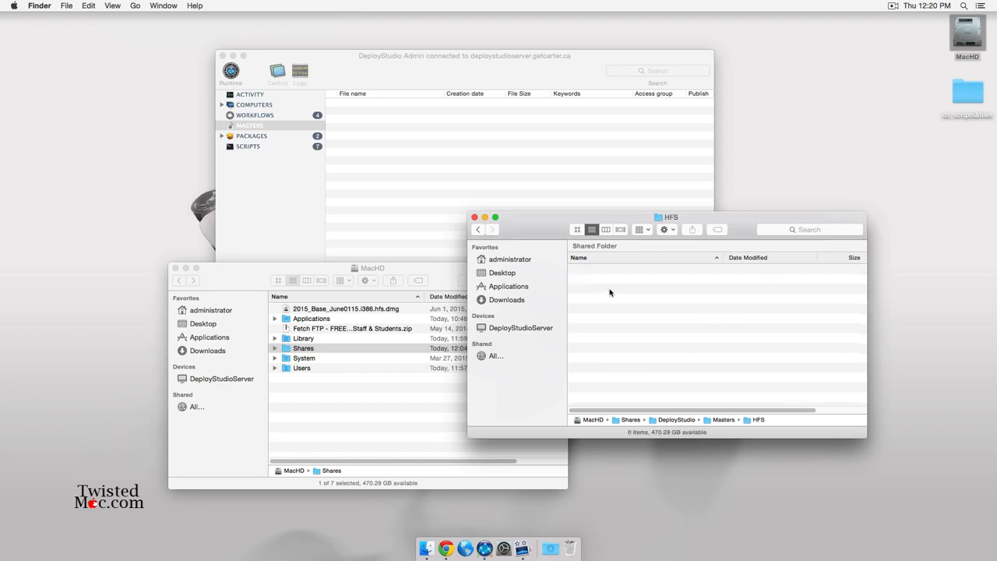
pyautogui.moveTo(334, 312); pyautogui.dragTo(688, 327)
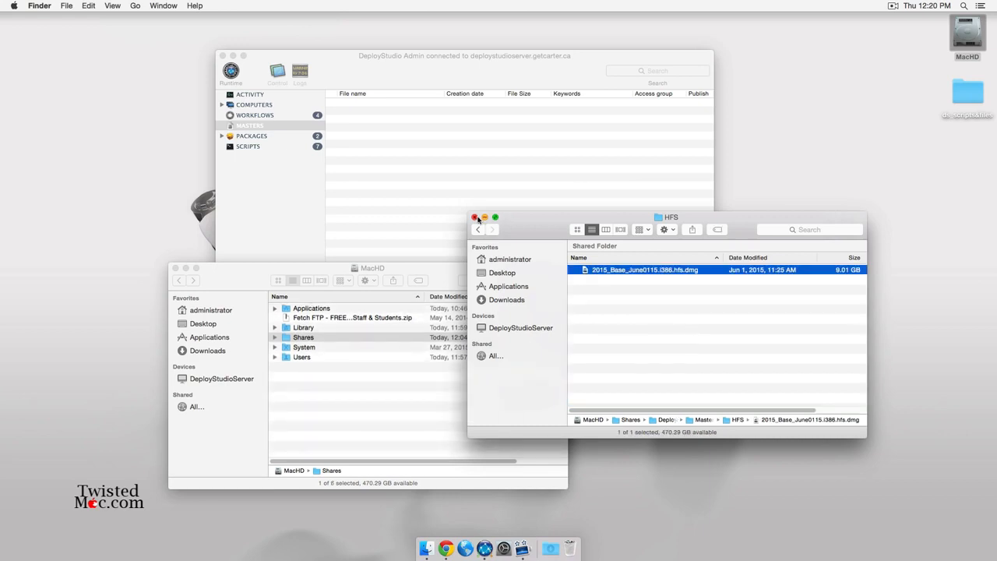
# Close the HFS and MacHD windows to return to DeployStudio Admin.
pyautogui.click(474, 217)
pyautogui.click(174, 268)
pyautogui.click(392, 200)
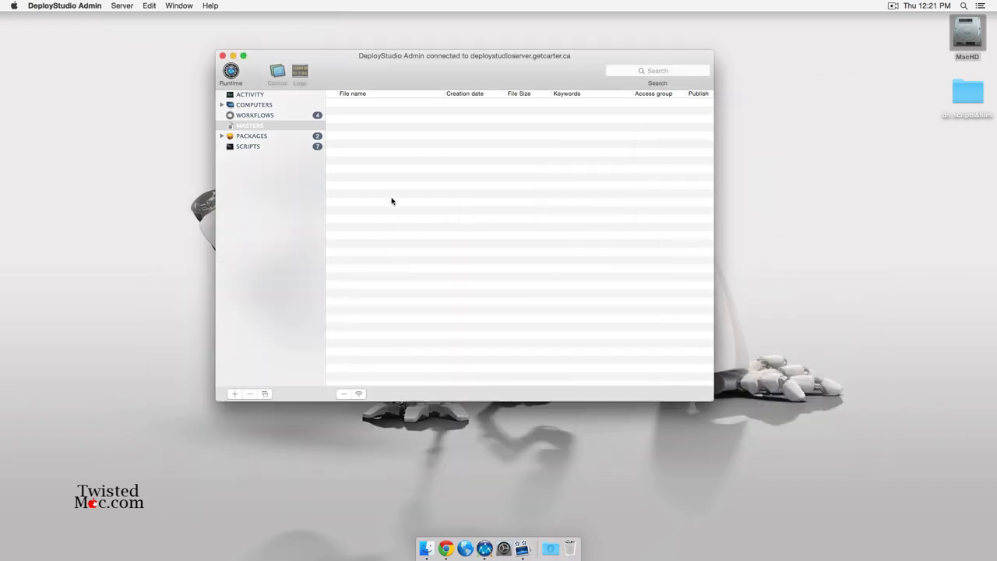
# Refresh the Masters list so the new 2015_Base master image appears.
pyautogui.click(289, 205)
pyautogui.click(417, 145)
pyautogui.click(281, 115)
pyautogui.click(292, 127)
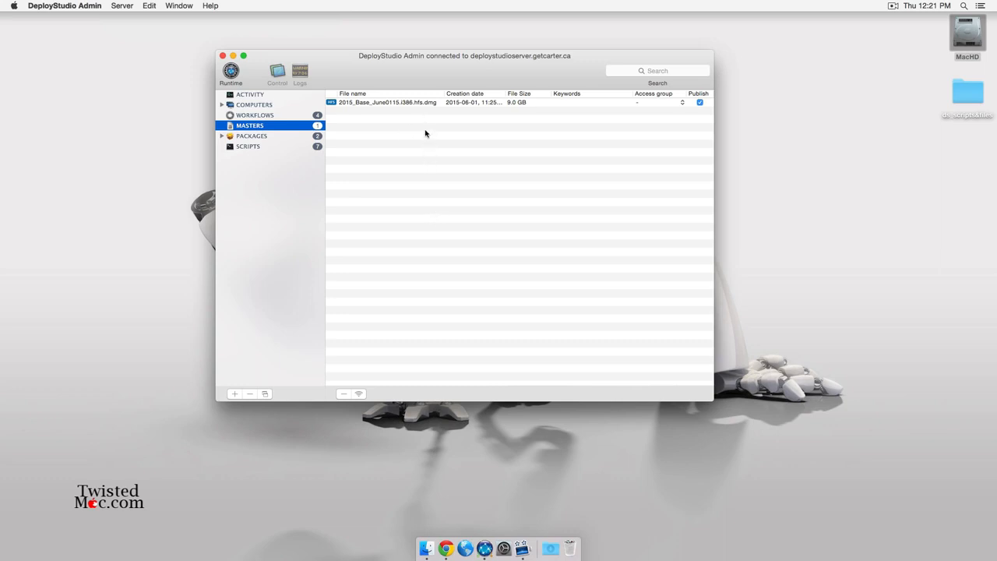
# Review the workflows and delete the Install a package (pkg) workflow, leaving three.
pyautogui.click(266, 115)
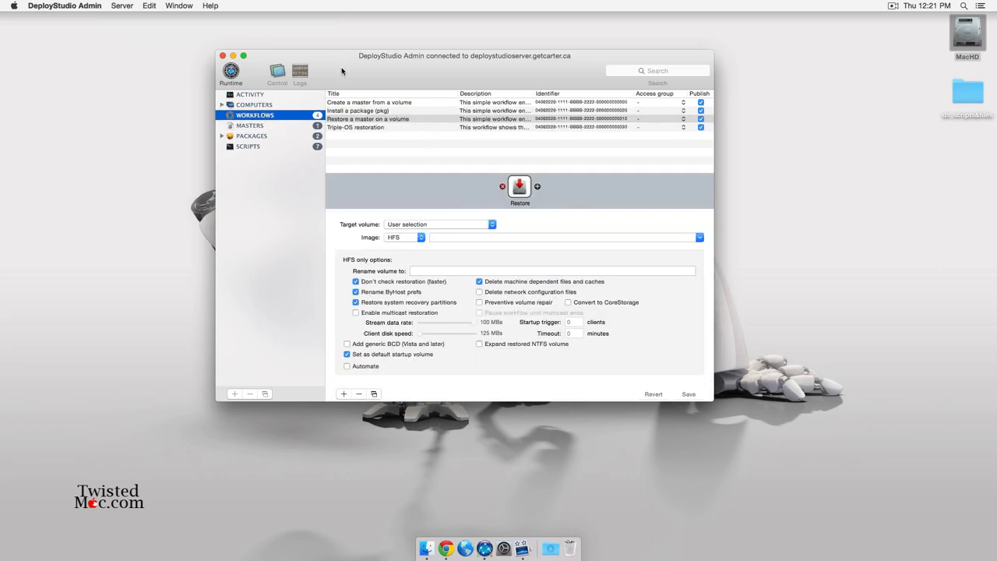
pyautogui.click(362, 128)
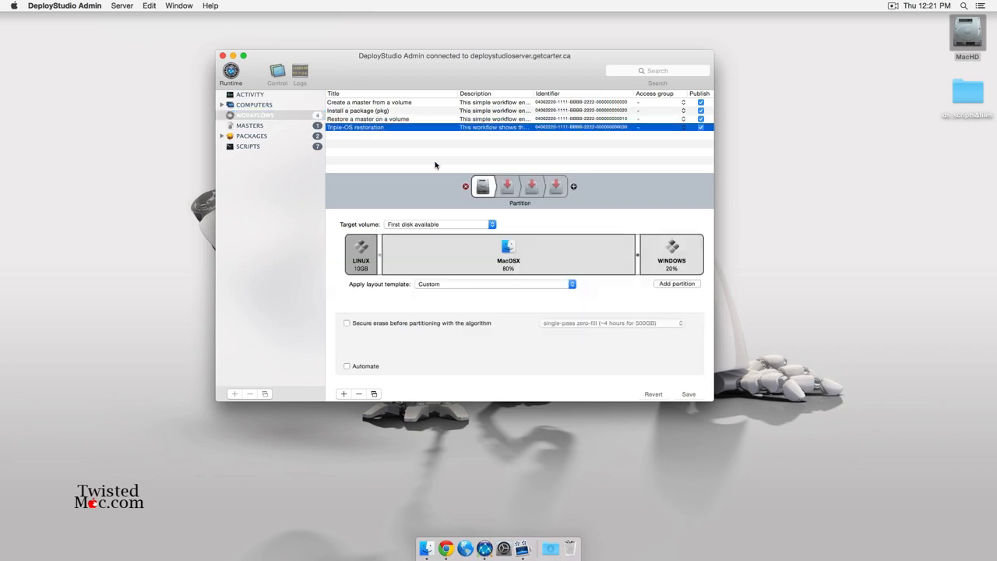
pyautogui.click(374, 110)
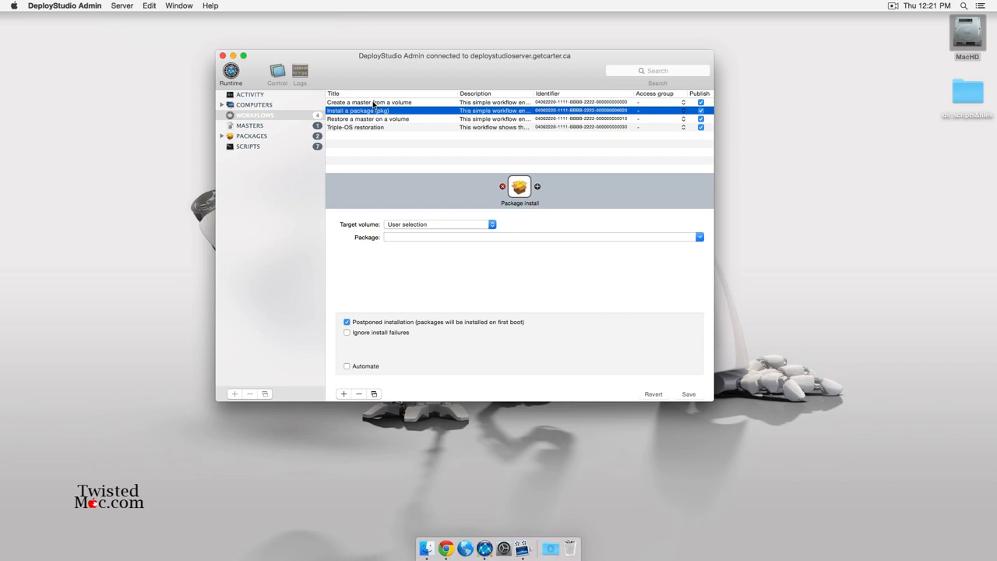
pyautogui.click(373, 102)
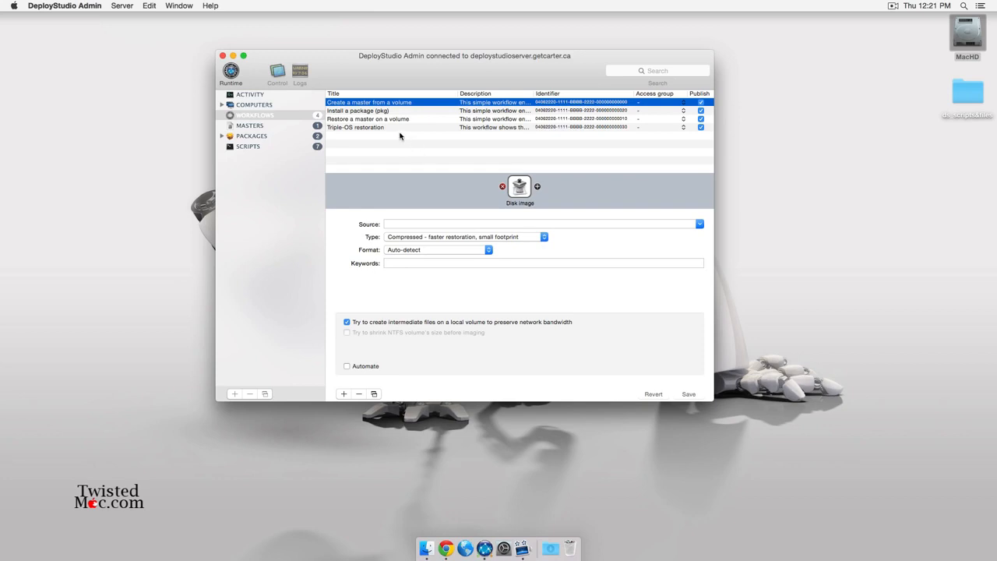
pyautogui.click(360, 111)
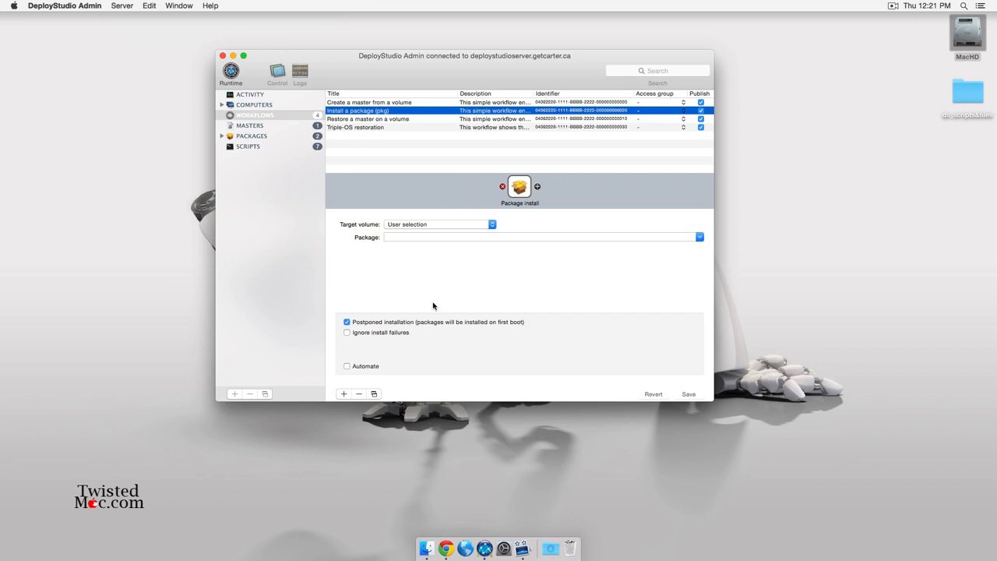
pyautogui.click(358, 393)
pyautogui.click(493, 152)
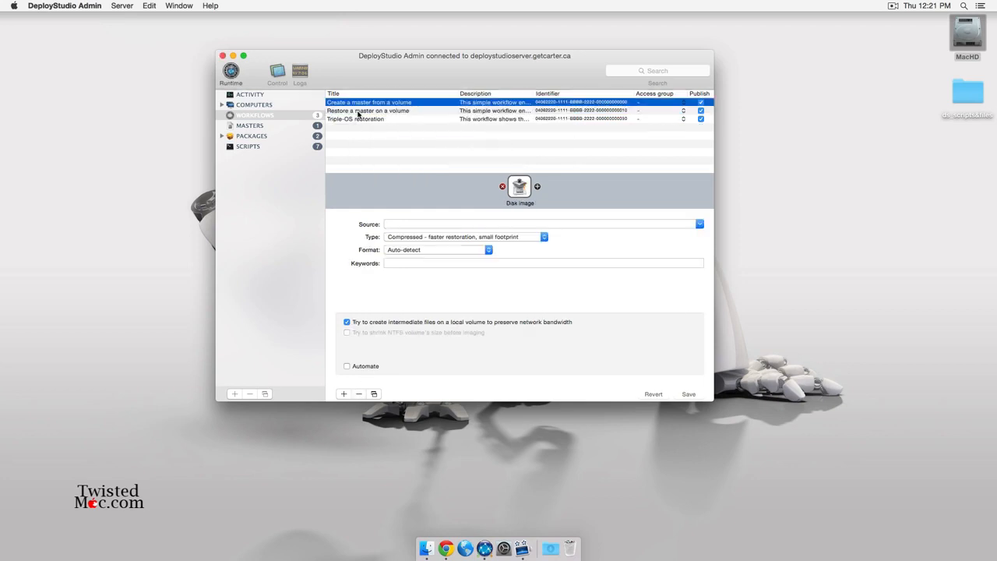
pyautogui.click(365, 114)
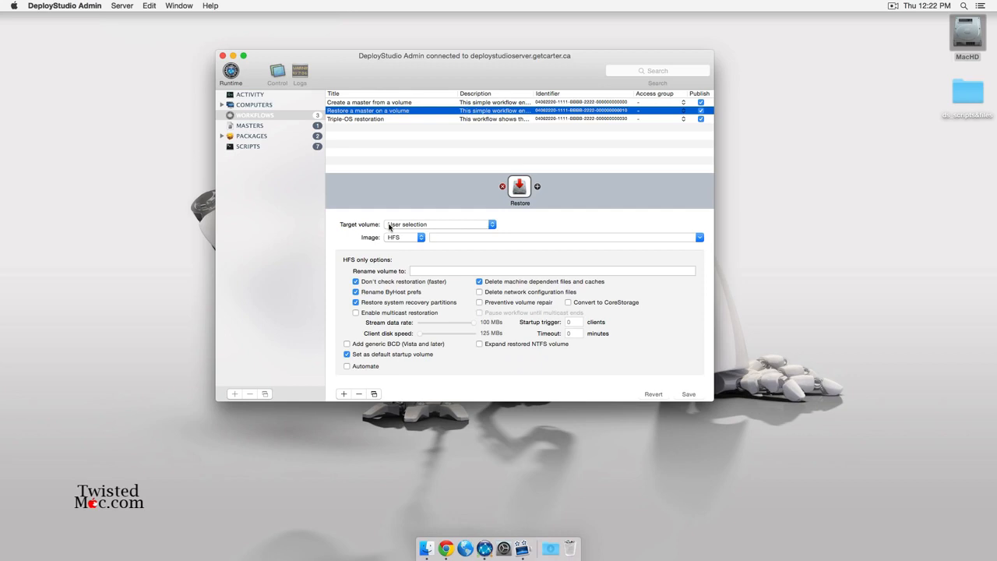
# Launch DeployStudio Runtime and trial 'Restore a master on a volume' with the 2015_Base_June0115 image.
pyautogui.click(230, 75)
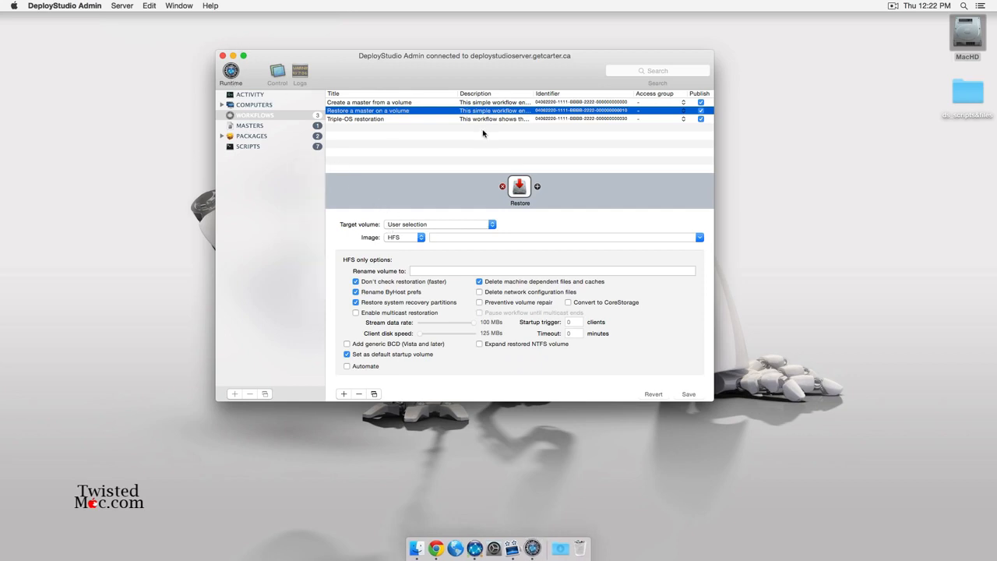
pyautogui.moveTo(450, 102); pyautogui.dragTo(441, 120)
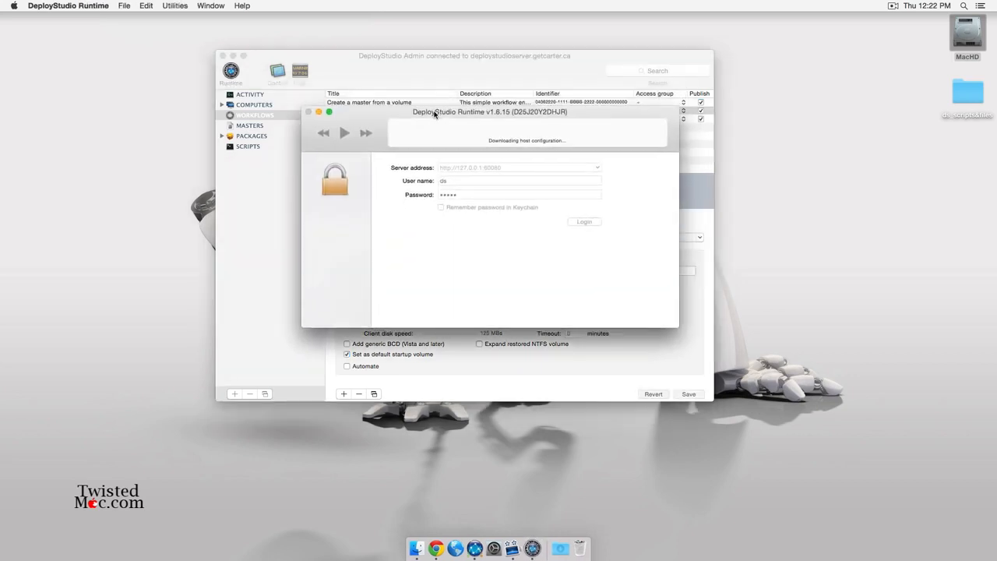
pyautogui.click(420, 167)
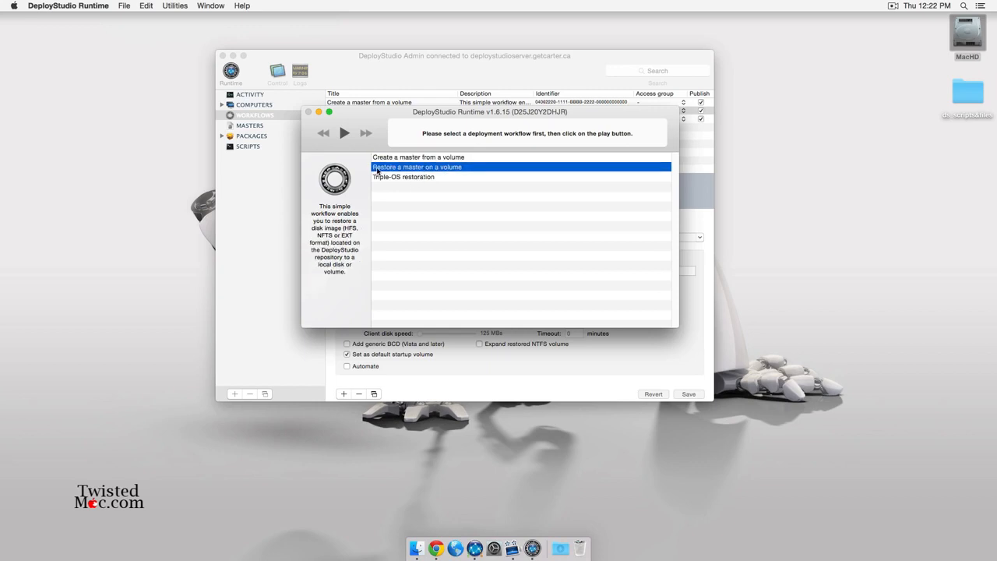
pyautogui.click(345, 133)
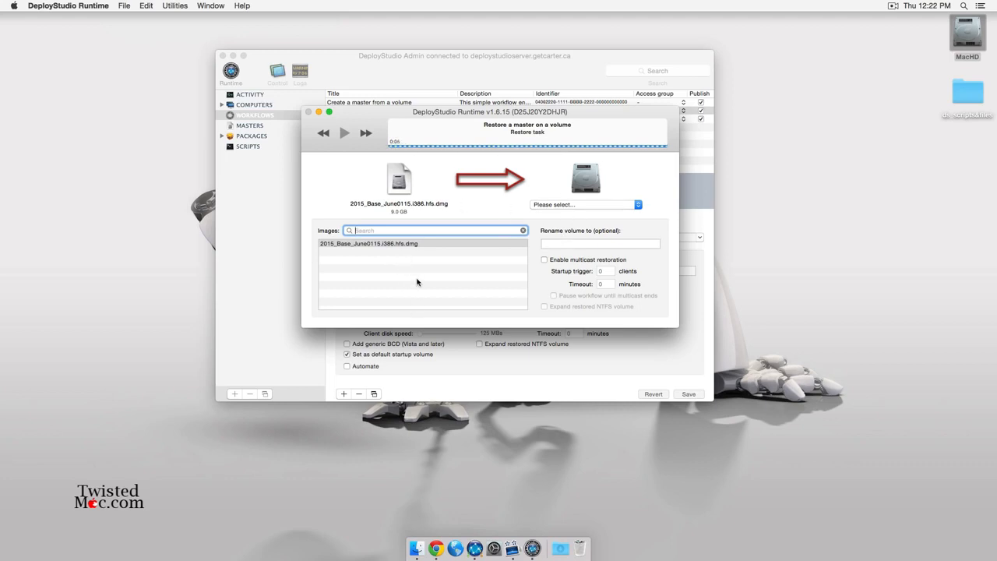
pyautogui.click(576, 204)
pyautogui.click(553, 203)
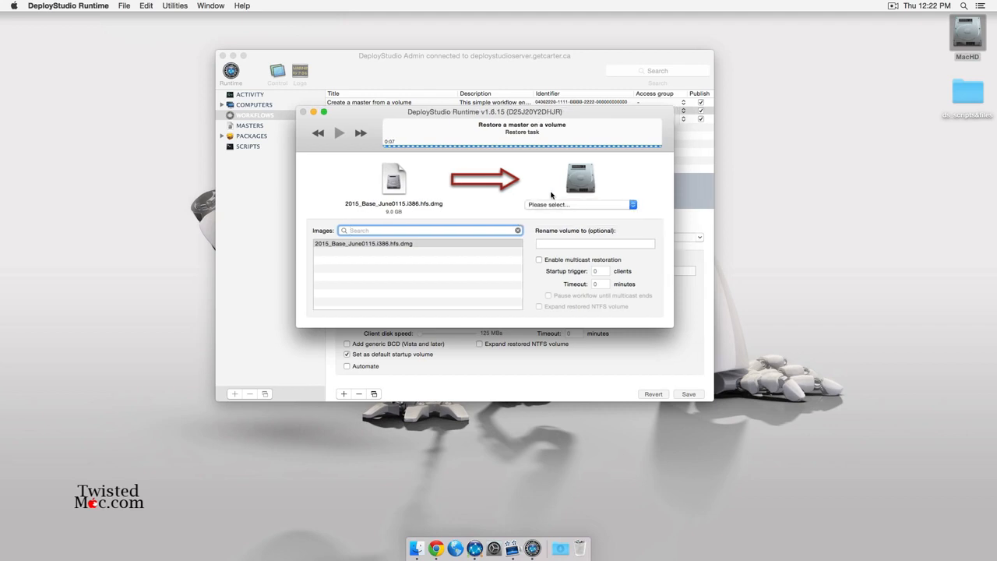
pyautogui.click(374, 245)
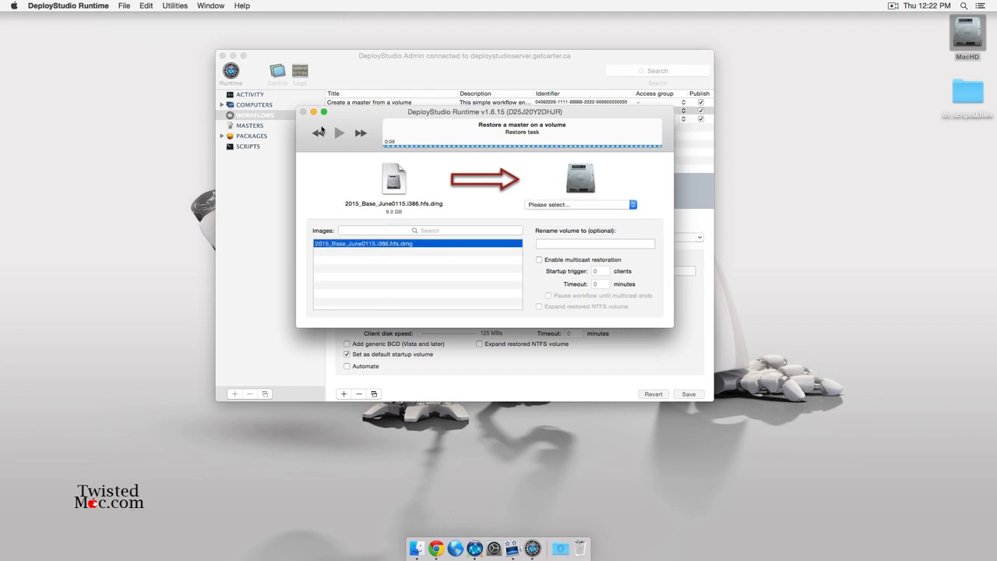
pyautogui.moveTo(425, 111); pyautogui.dragTo(216, 294)
pyautogui.click(106, 318)
pyautogui.click(443, 138)
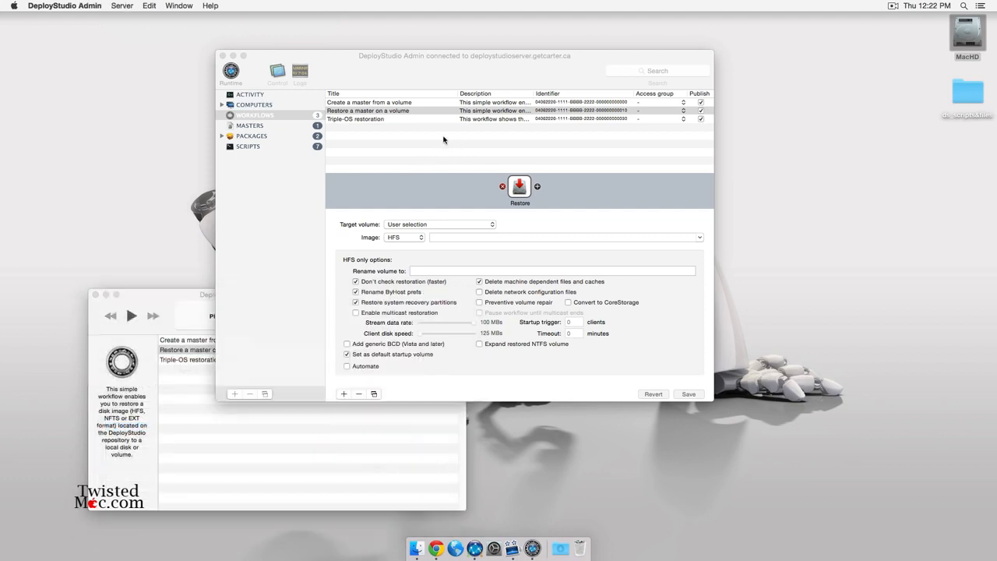
# Add a new workflow and name it Test.
pyautogui.click(357, 119)
pyautogui.click(362, 110)
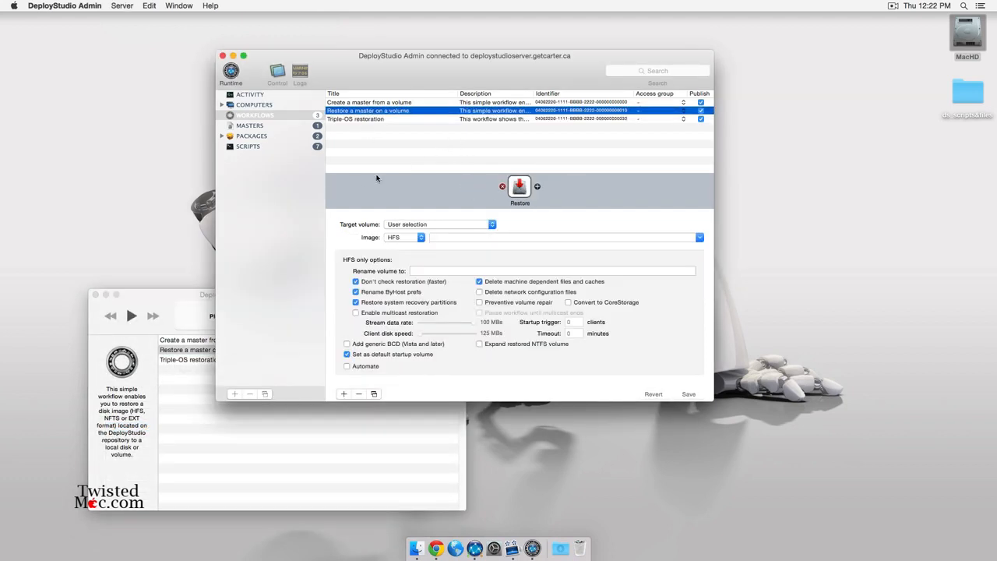
pyautogui.click(344, 394)
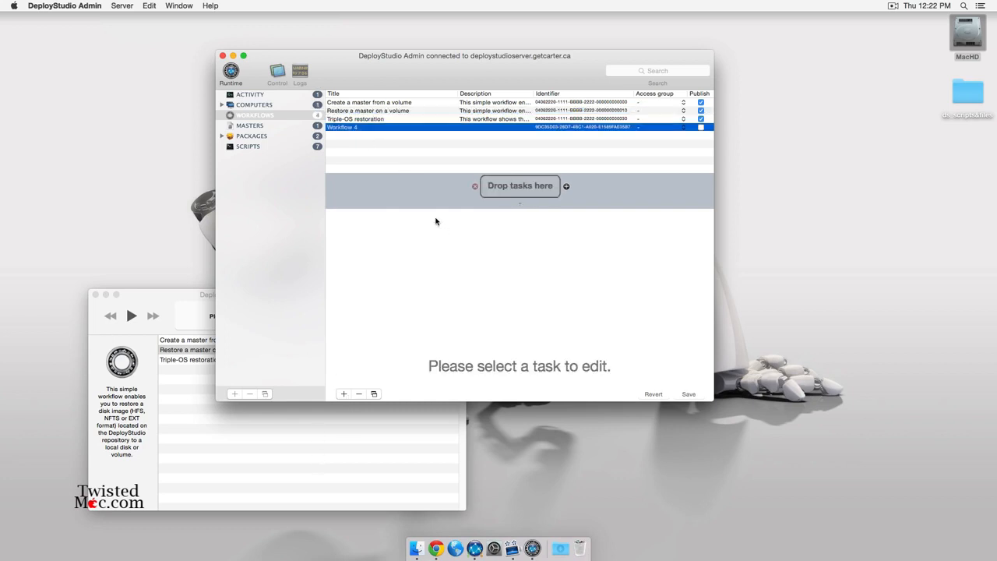
pyautogui.write('Te')
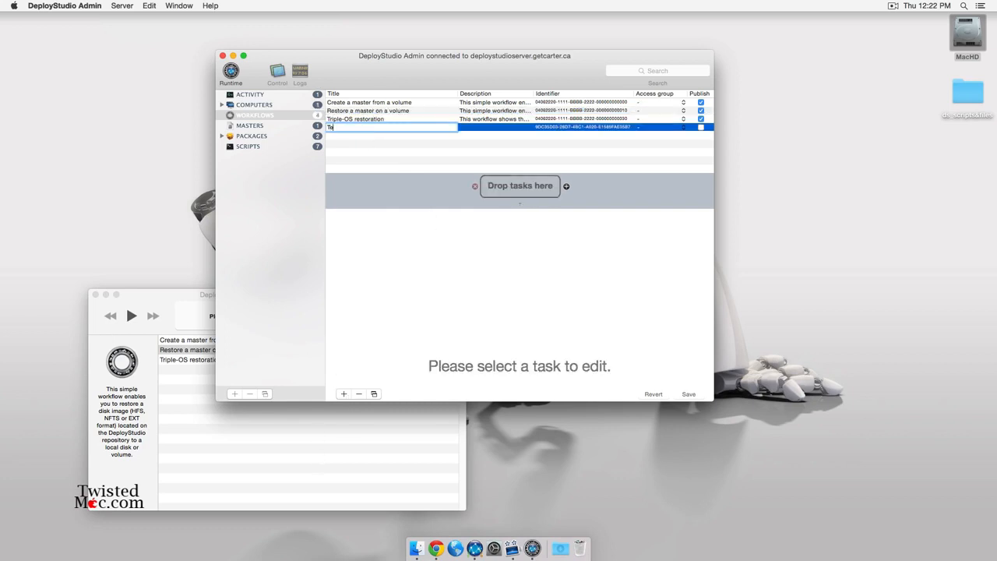
pyautogui.write('st')
pyautogui.press('Return')
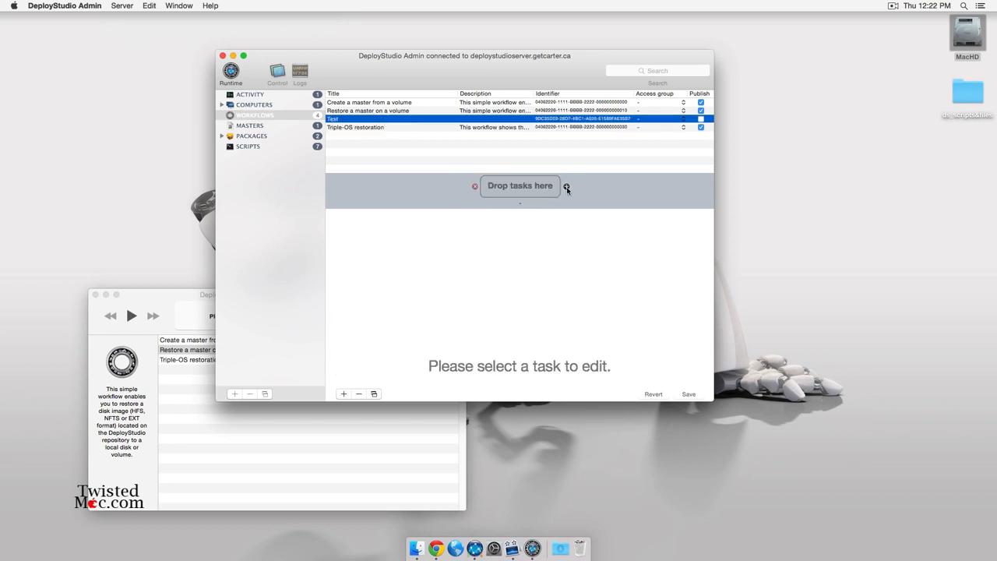
# Drag a Restore task from the task drawer onto the Test workflow's timeline.
pyautogui.click(566, 188)
pyautogui.moveTo(581, 68); pyautogui.dragTo(478, 30)
pyautogui.moveTo(604, 361); pyautogui.dragTo(636, 553)
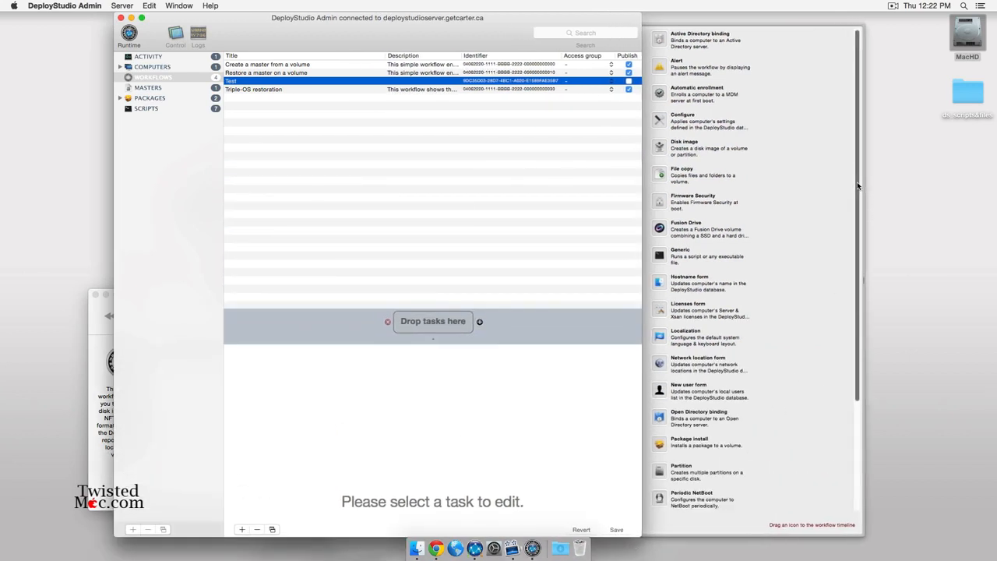
pyautogui.moveTo(858, 186); pyautogui.dragTo(841, 311)
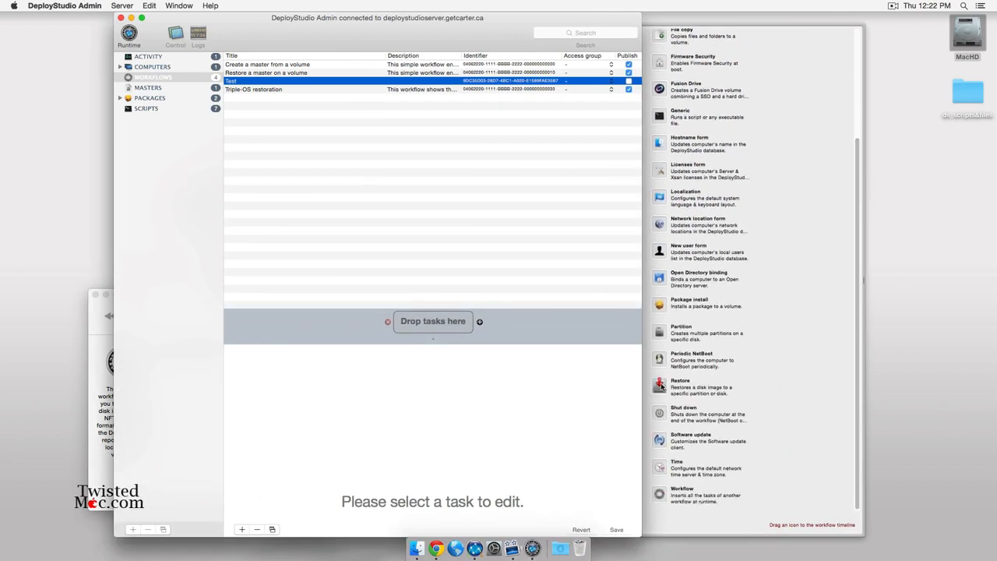
pyautogui.moveTo(660, 385); pyautogui.dragTo(424, 323)
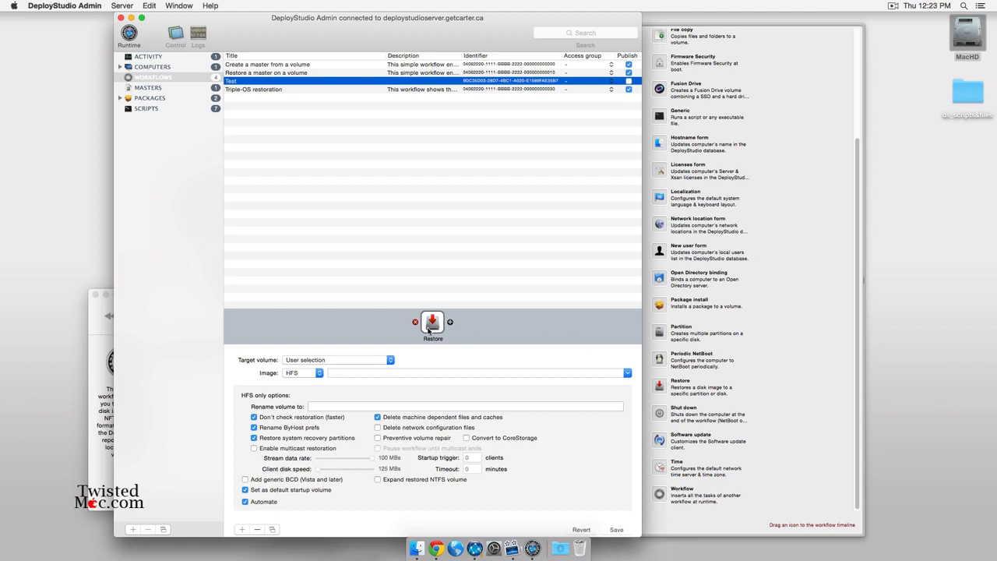
# Point the Restore task at the first available disk with the 2015_Base_June0115.i386.hfs.dmg image, skipping recovery partitions.
pyautogui.click(387, 360)
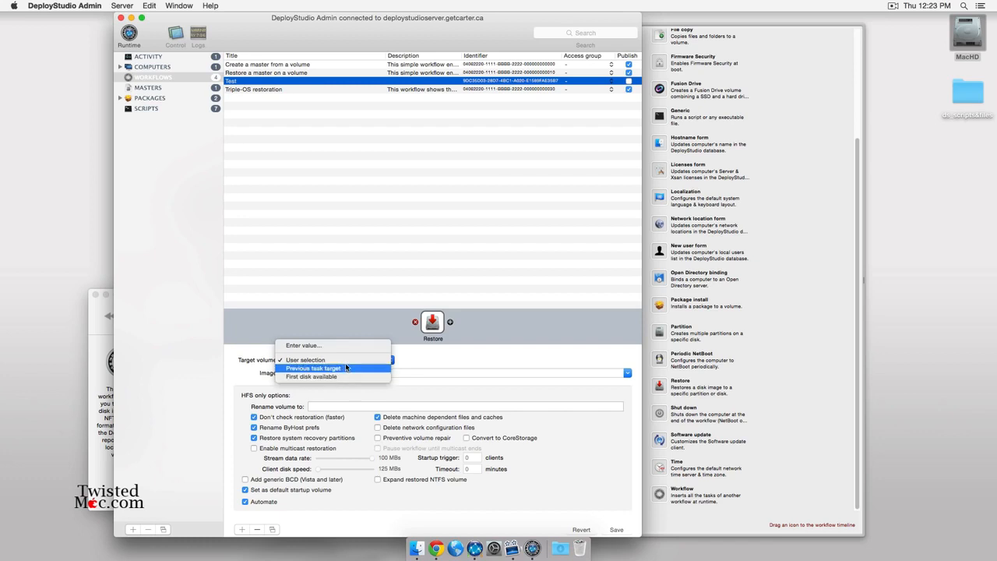
pyautogui.click(334, 376)
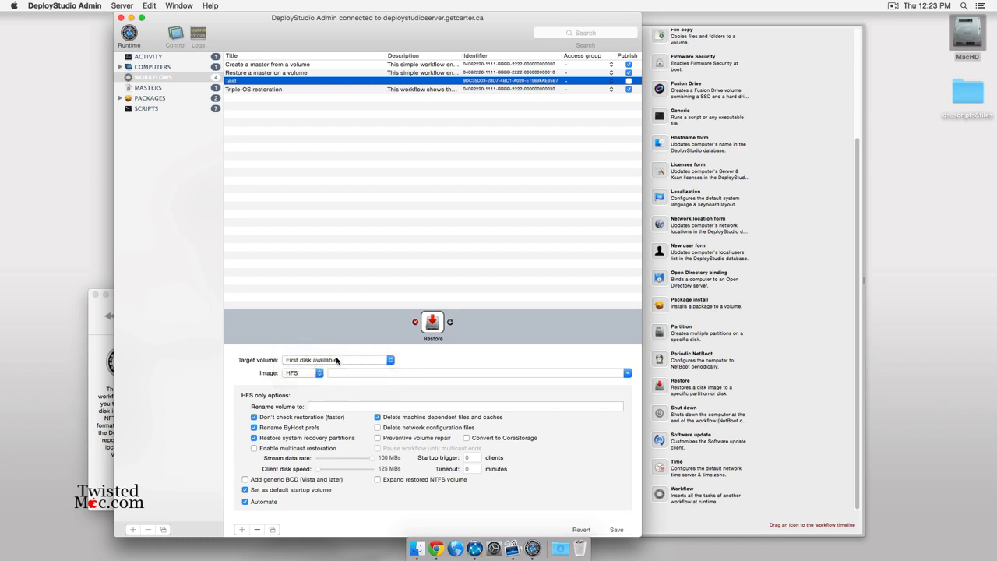
pyautogui.click(627, 374)
pyautogui.click(373, 380)
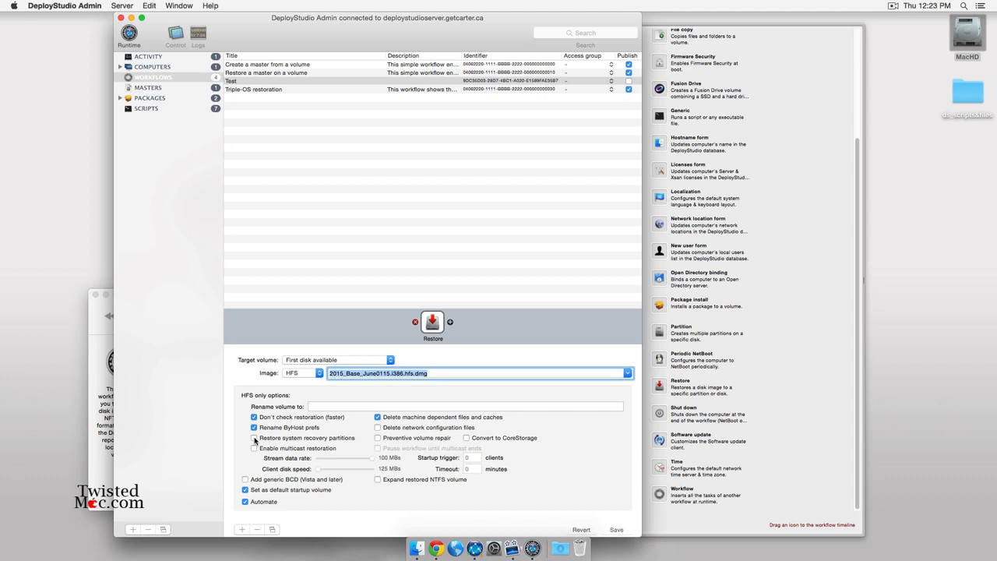
pyautogui.click(254, 438)
pyautogui.scroll(3, 724, 302)
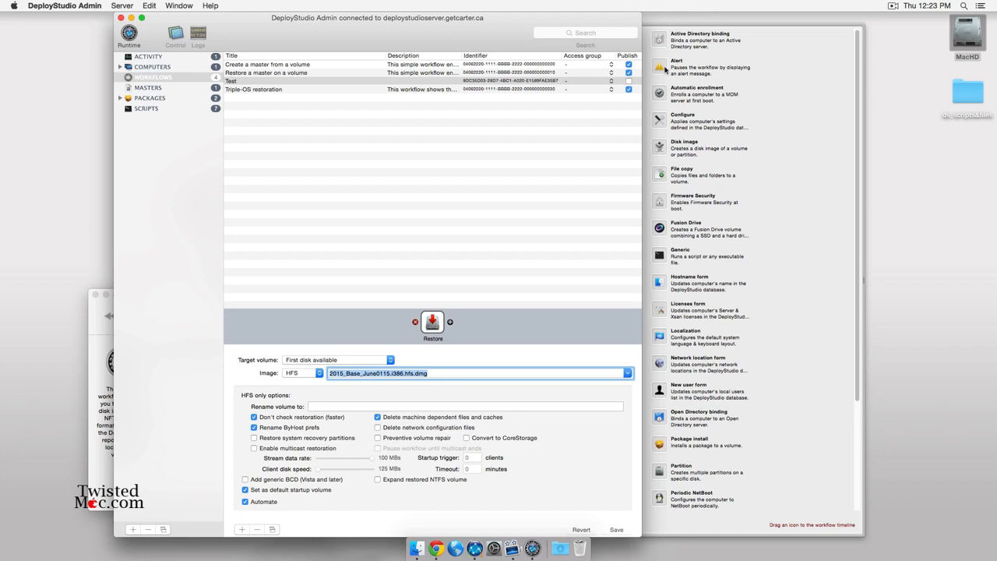
# Add Configure and Hostname form tasks after Restore, placing Hostname form before Configure.
pyautogui.moveTo(659, 120); pyautogui.dragTo(449, 325)
pyautogui.moveTo(659, 282); pyautogui.dragTo(456, 324)
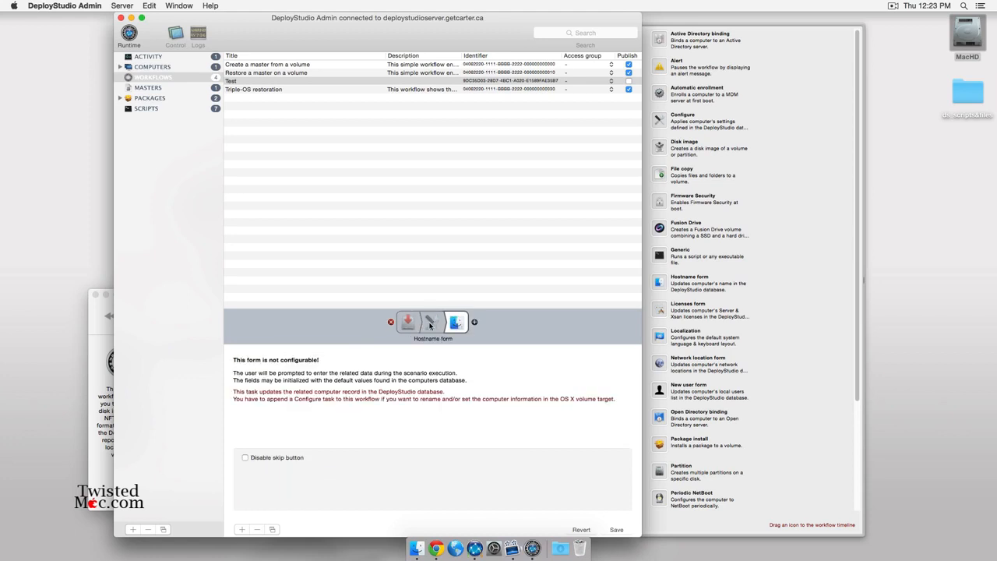
pyautogui.click(431, 326)
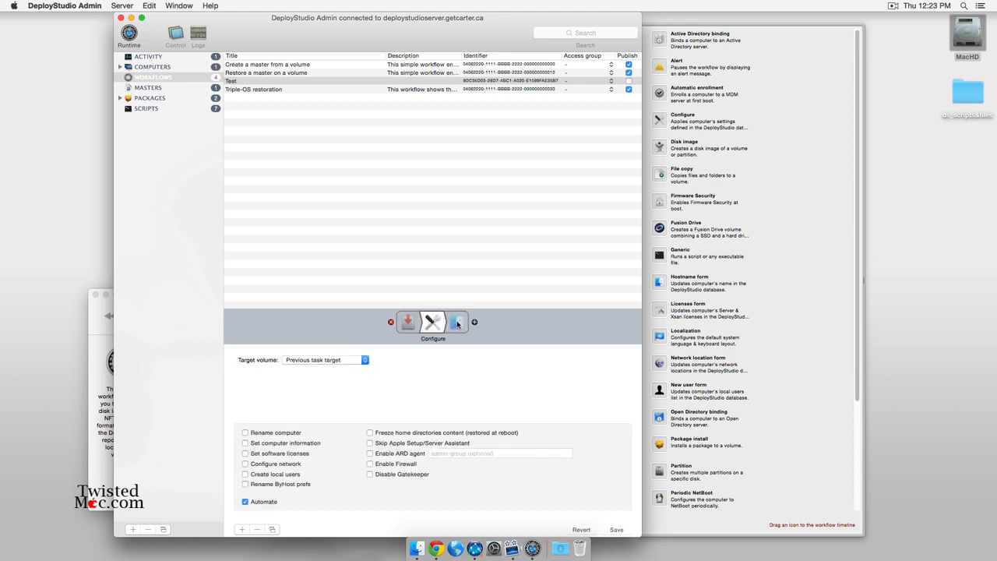
pyautogui.moveTo(457, 324)
pyautogui.mouseDown()
pyautogui.moveTo(430, 324)
pyautogui.moveTo(449, 325)
pyautogui.mouseUp()
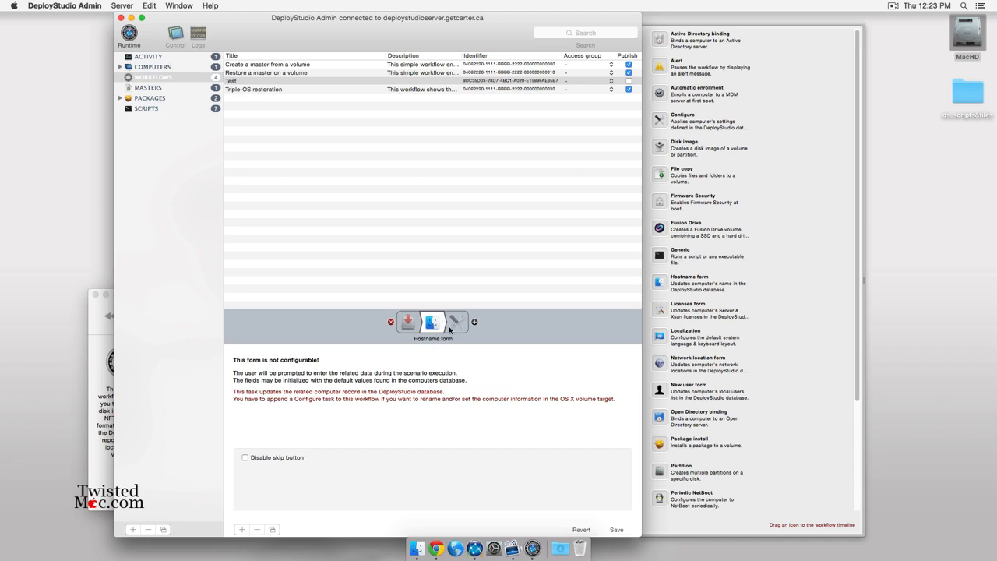
# Enable Rename computer in the Configure task.
pyautogui.click(458, 319)
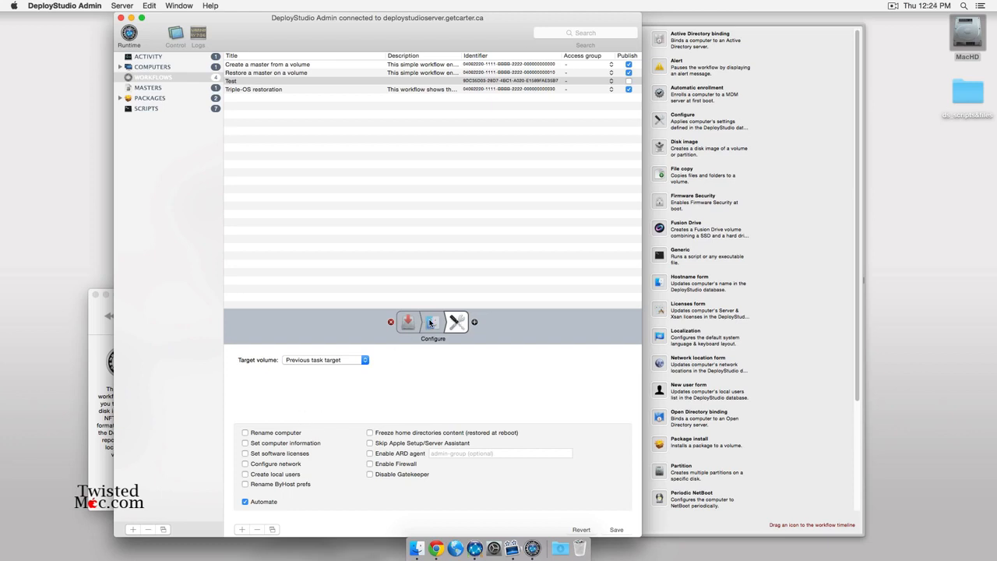
pyautogui.click(429, 321)
pyautogui.click(457, 323)
pyautogui.click(269, 434)
# Add a Package install task that installs munkitools.pkg.
pyautogui.moveTo(661, 446); pyautogui.dragTo(474, 327)
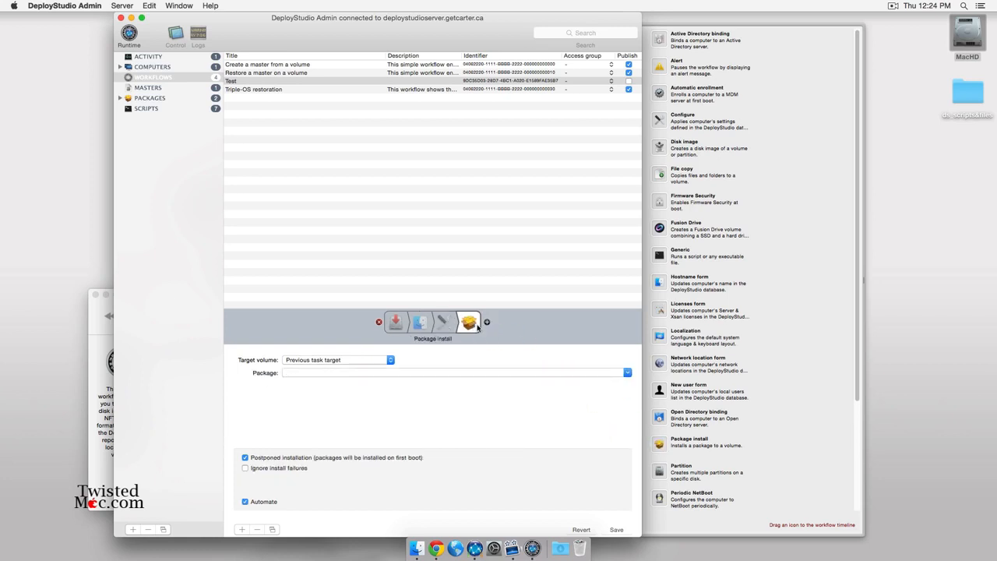
pyautogui.click(626, 373)
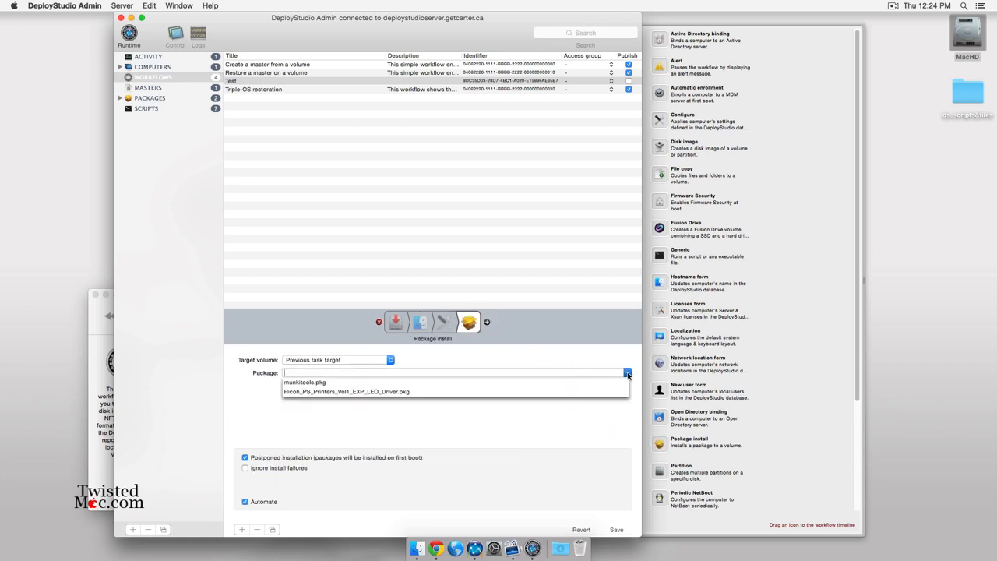
pyautogui.click(306, 383)
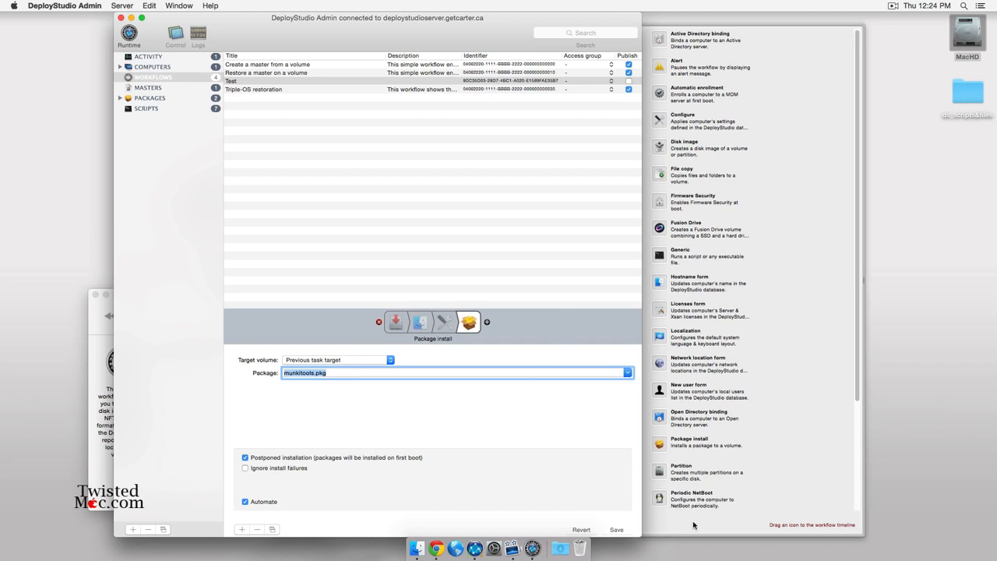
# Add an automated Package install task for Ricoh_PS_Printers_Vol1_EXP_LEO_Driver.pkg and save the workflow.
pyautogui.moveTo(664, 447); pyautogui.dragTo(483, 324)
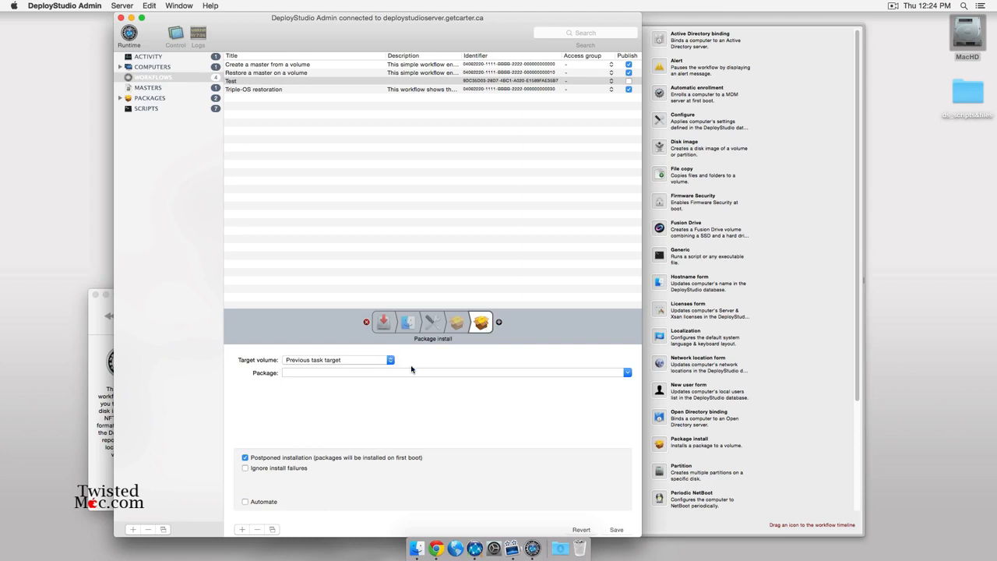
pyautogui.click(627, 373)
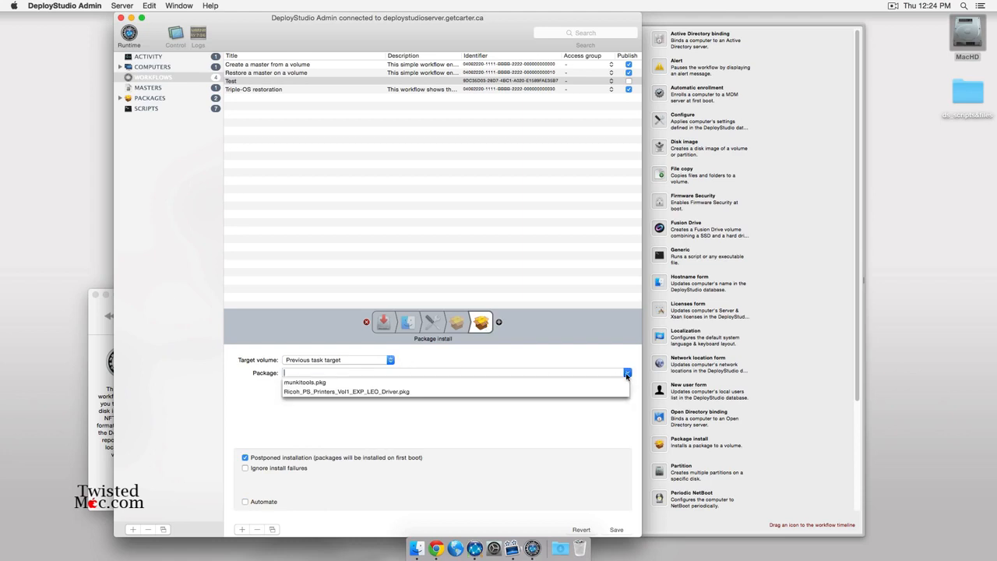
pyautogui.click(344, 391)
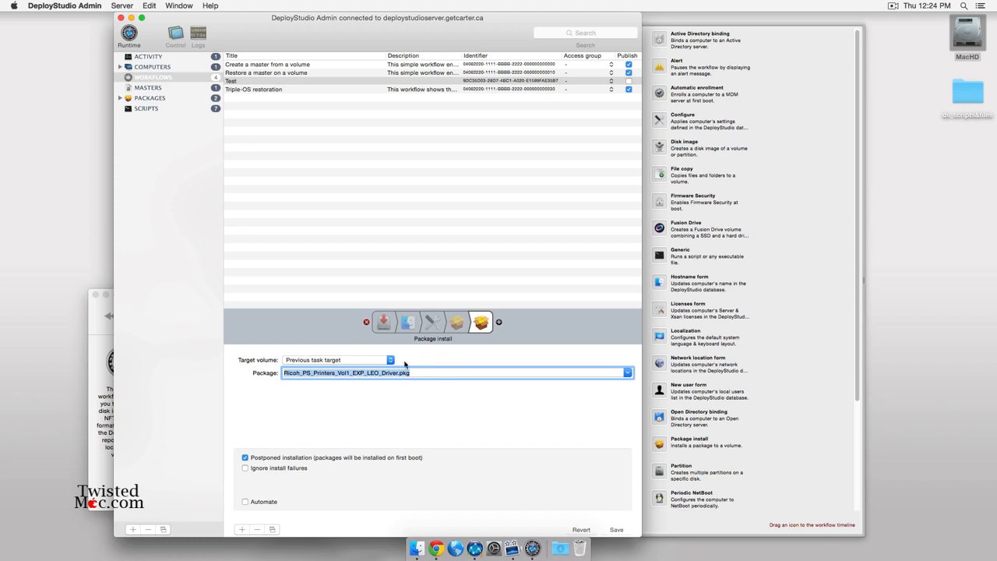
pyautogui.click(260, 502)
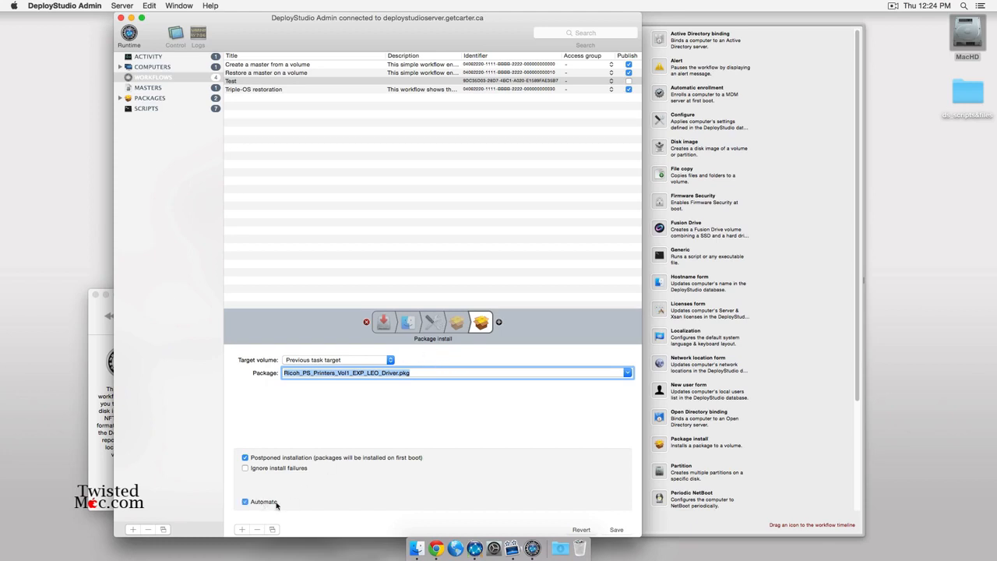
pyautogui.click(616, 530)
# Review the Hostname form, Configure and Ricoh package task settings.
pyautogui.click(407, 324)
pyautogui.click(431, 323)
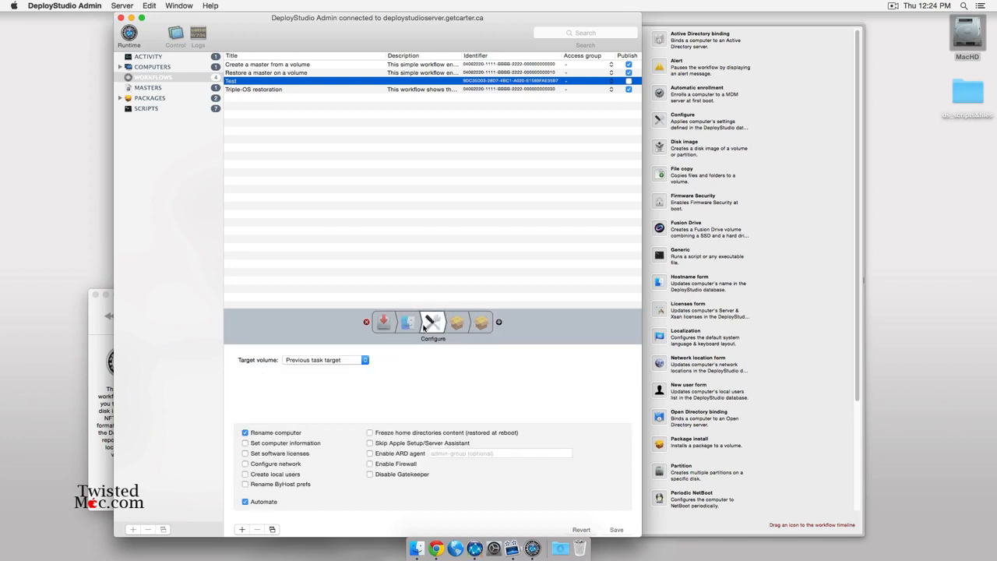
pyautogui.click(454, 322)
pyautogui.click(480, 322)
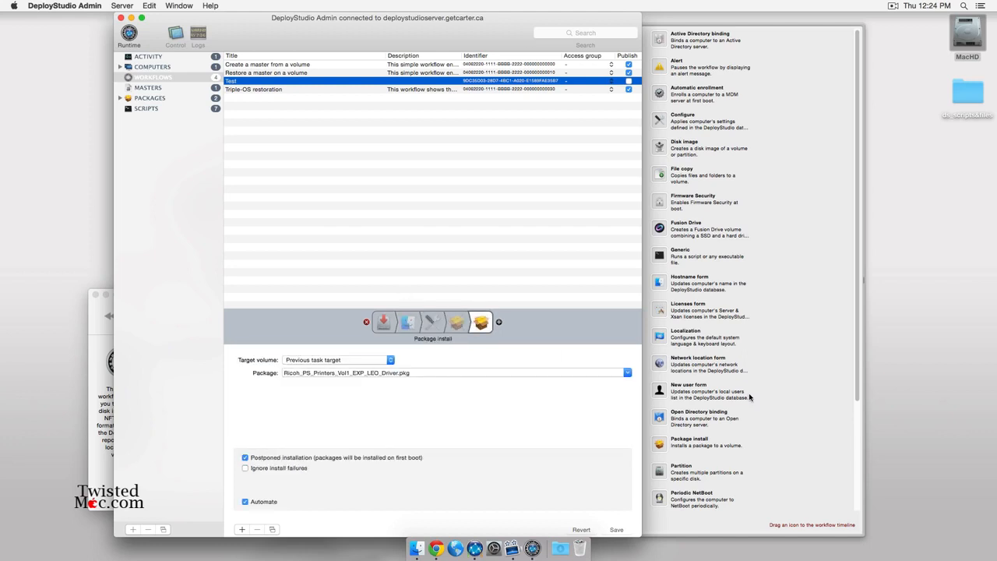
# Append an Active Directory binding task using UNC paths from Active Directory over CIFS.
pyautogui.moveTo(661, 39); pyautogui.dragTo(493, 321)
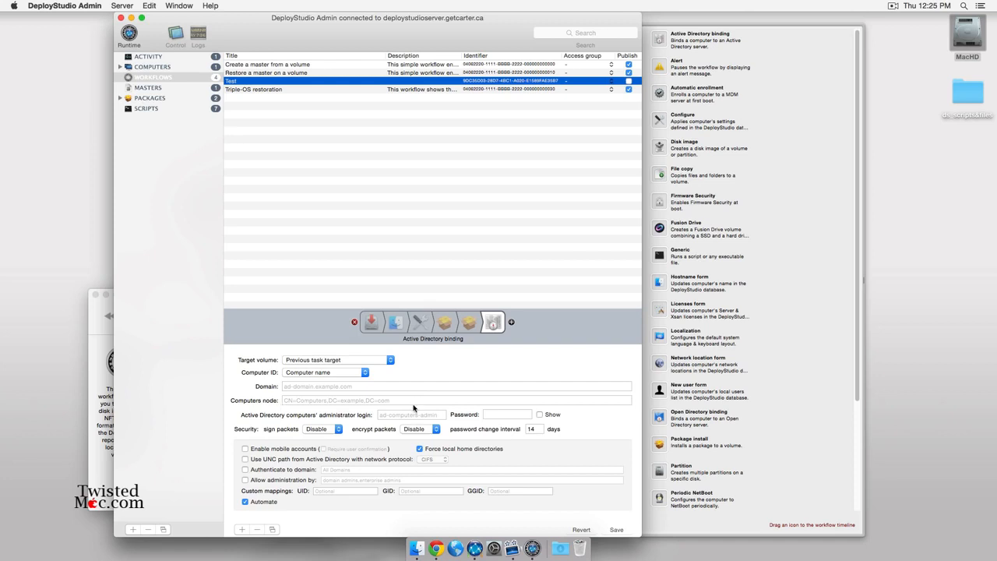
pyautogui.click(365, 400)
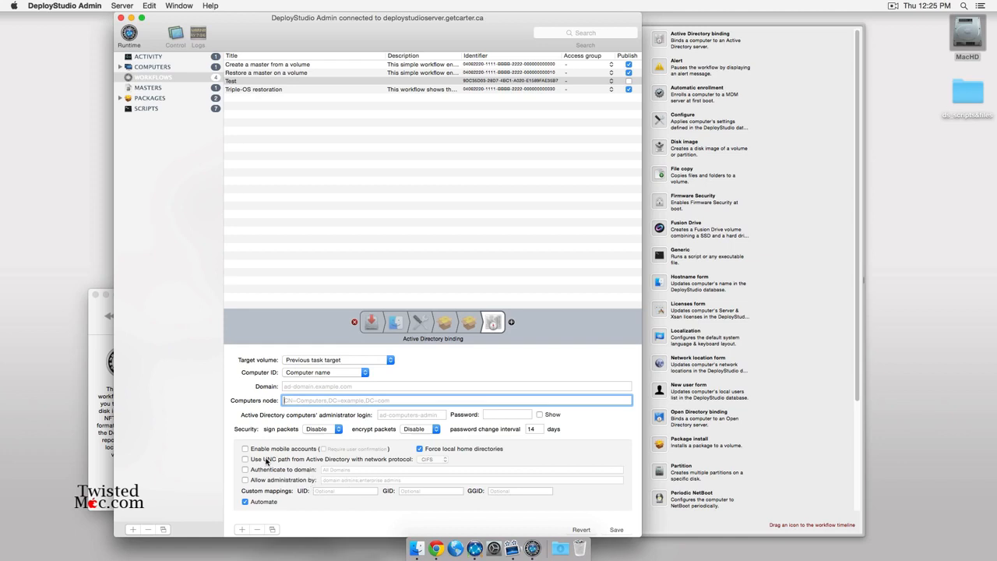
pyautogui.click(385, 461)
pyautogui.click(426, 461)
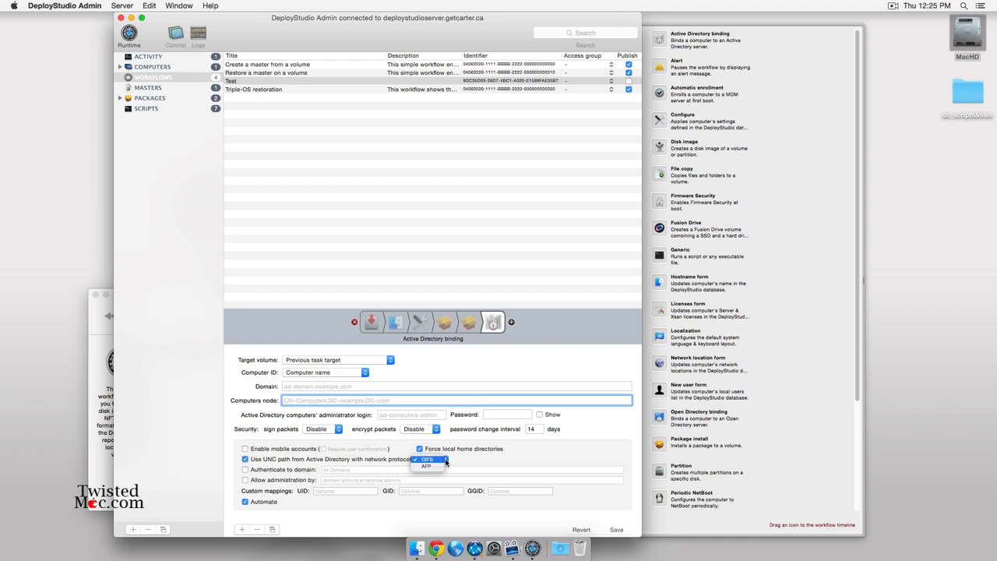
pyautogui.click(441, 461)
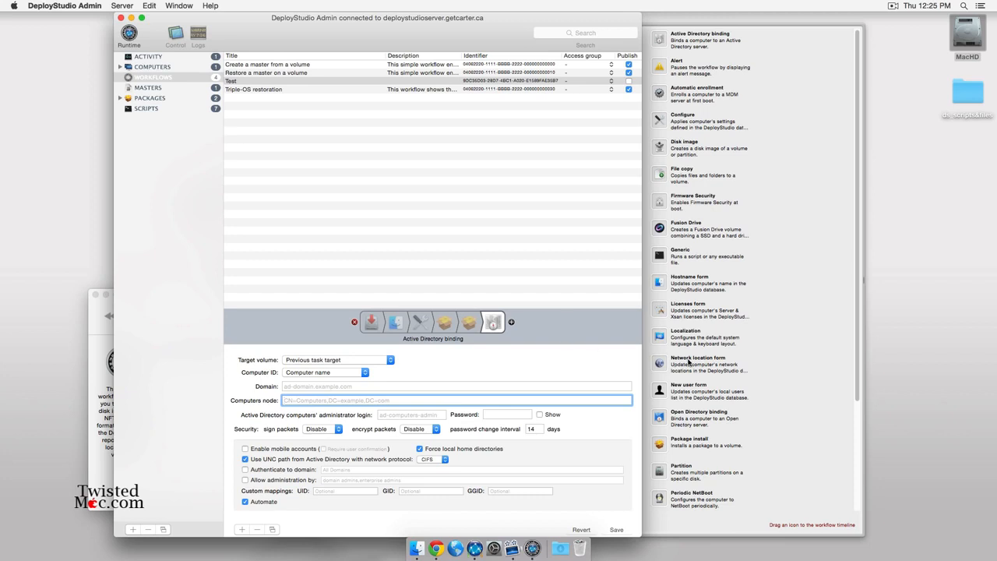
pyautogui.scroll(-5, 688, 366)
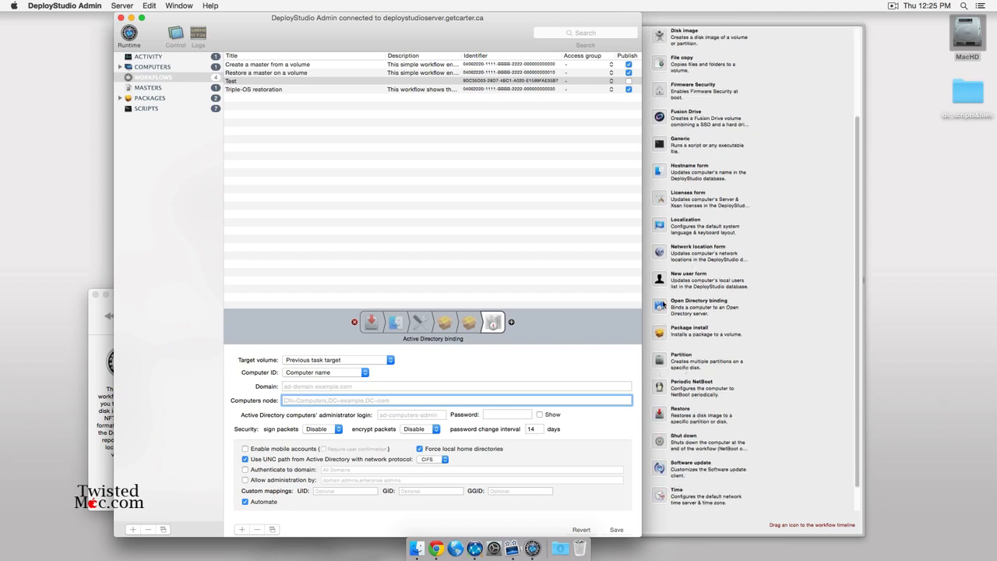
# Add an Open Directory binding task, save the workflow, and review the Active Directory binding settings.
pyautogui.moveTo(659, 307); pyautogui.dragTo(510, 327)
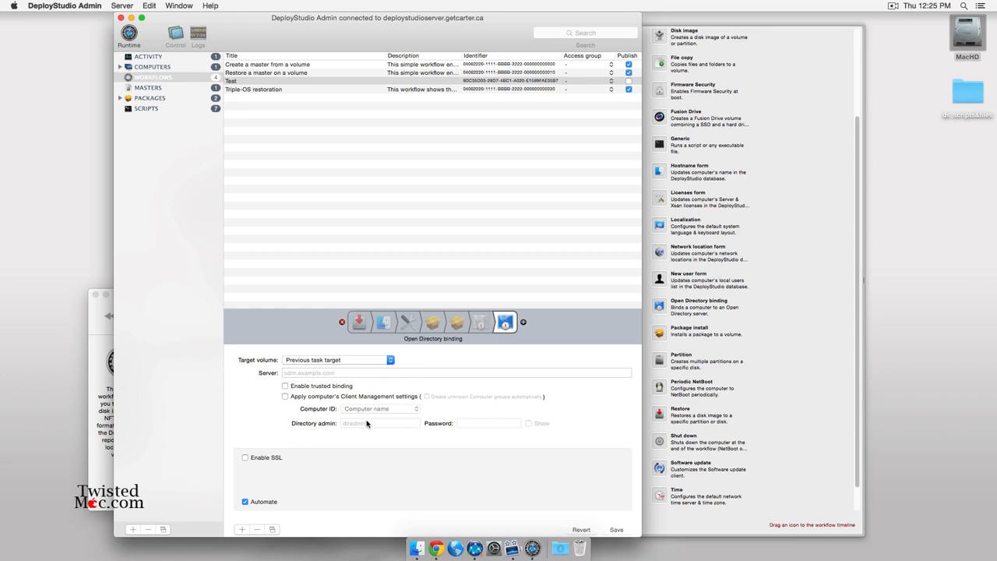
pyautogui.click(615, 529)
pyautogui.click(480, 324)
pyautogui.click(505, 322)
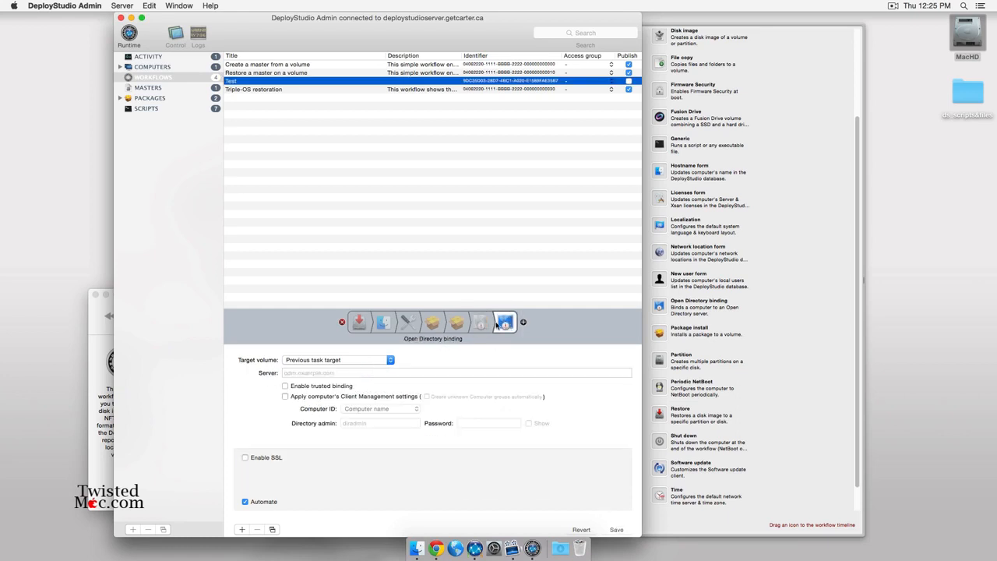
pyautogui.click(482, 324)
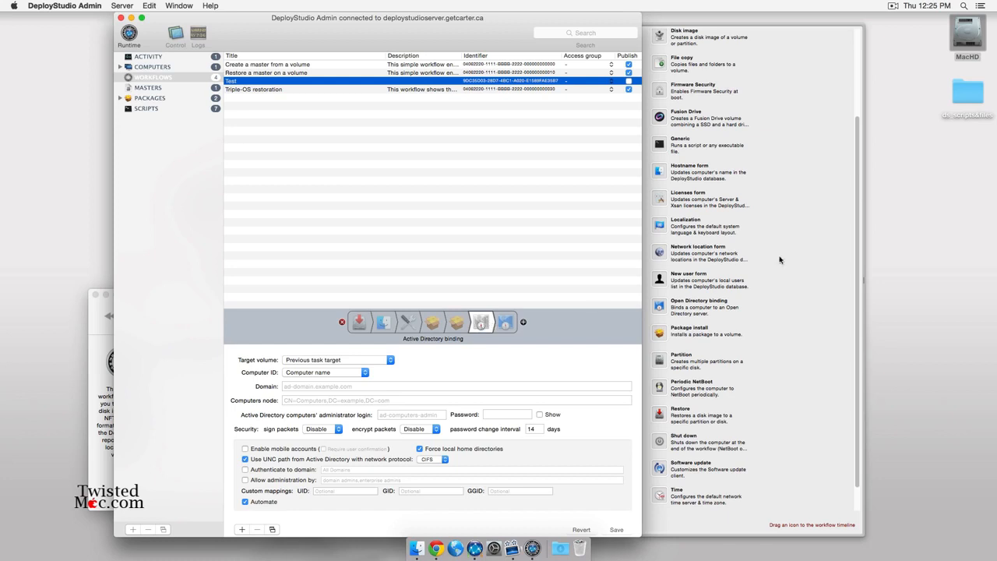
pyautogui.scroll(4, 835, 205)
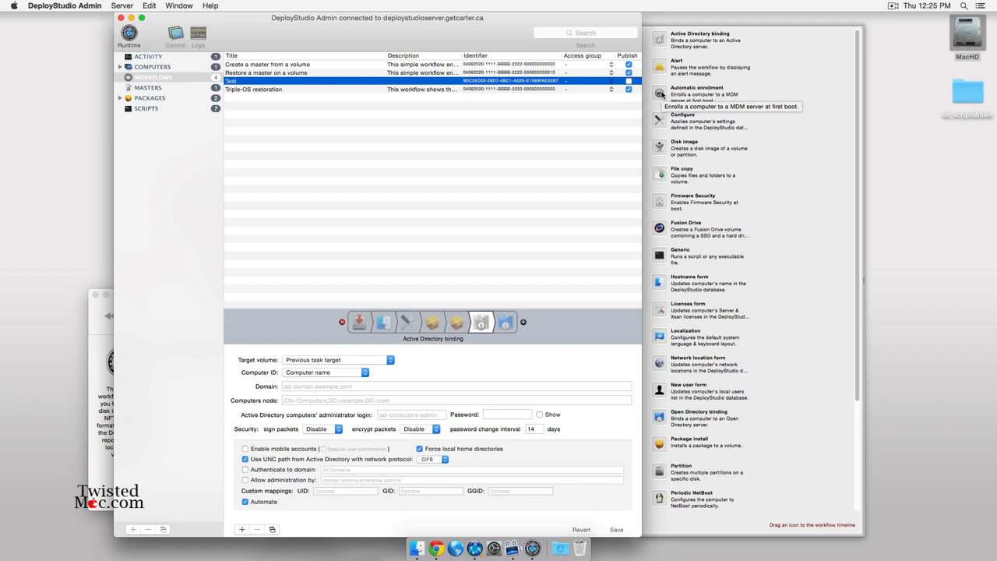
# Append an Automatic enrollment task using Enrollment_Profile.mobileconfig with Trust_Profile.mobileconfig as the trust profile.
pyautogui.moveTo(661, 93); pyautogui.dragTo(522, 325)
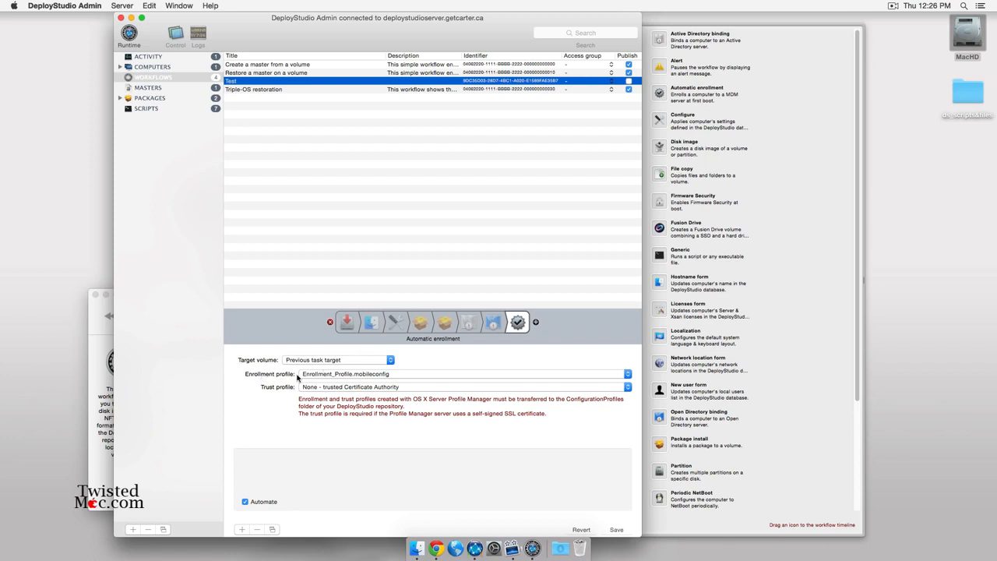
pyautogui.click(353, 375)
pyautogui.click(279, 388)
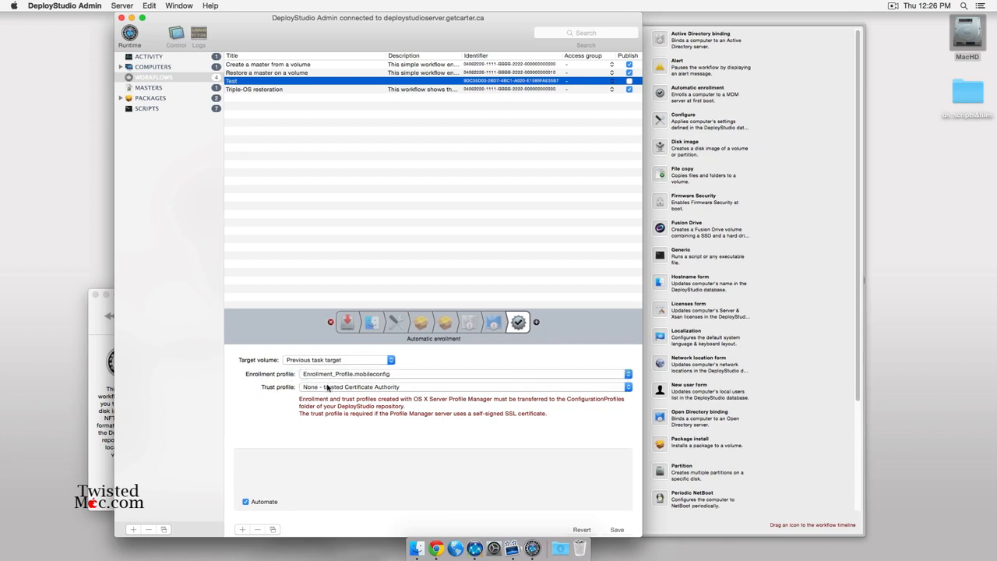
pyautogui.click(327, 387)
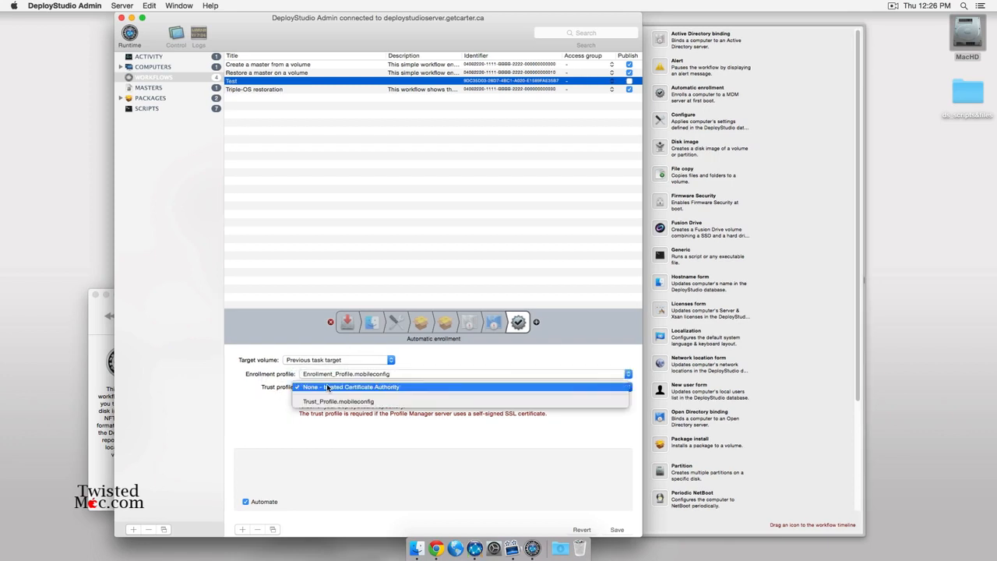
pyautogui.click(441, 400)
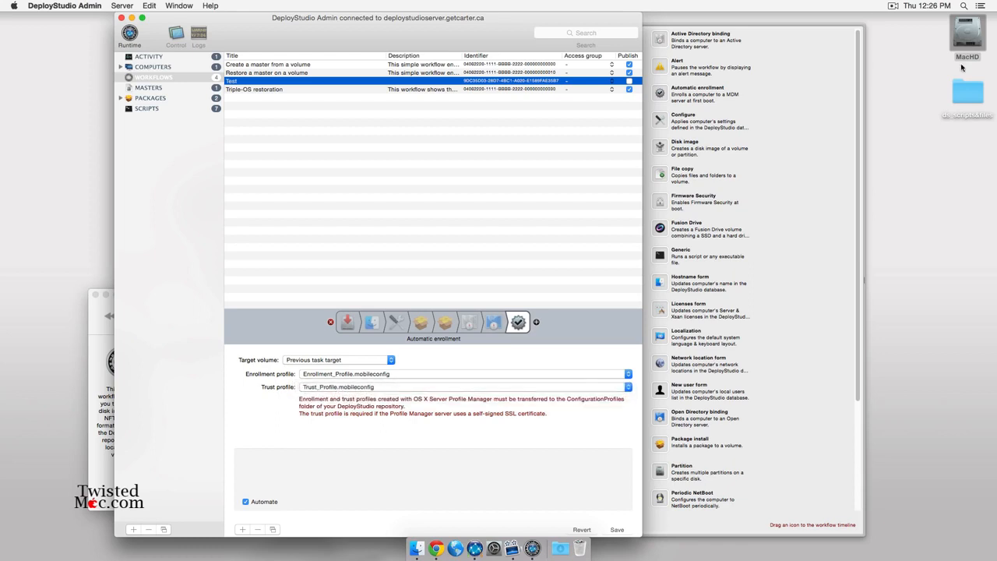
pyautogui.click(967, 39)
pyautogui.doubleClick(967, 39)
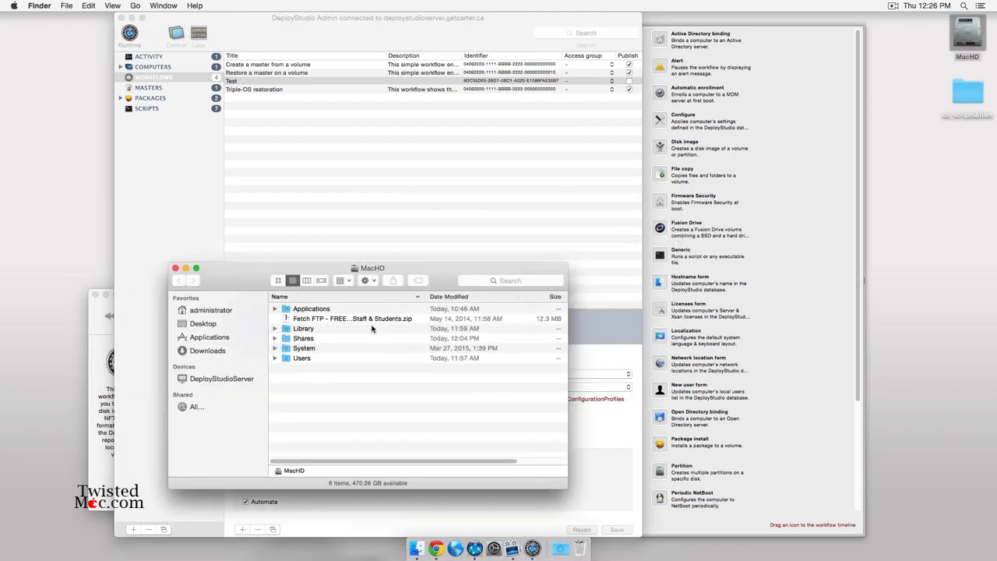
pyautogui.doubleClick(306, 338)
pyautogui.click(312, 309)
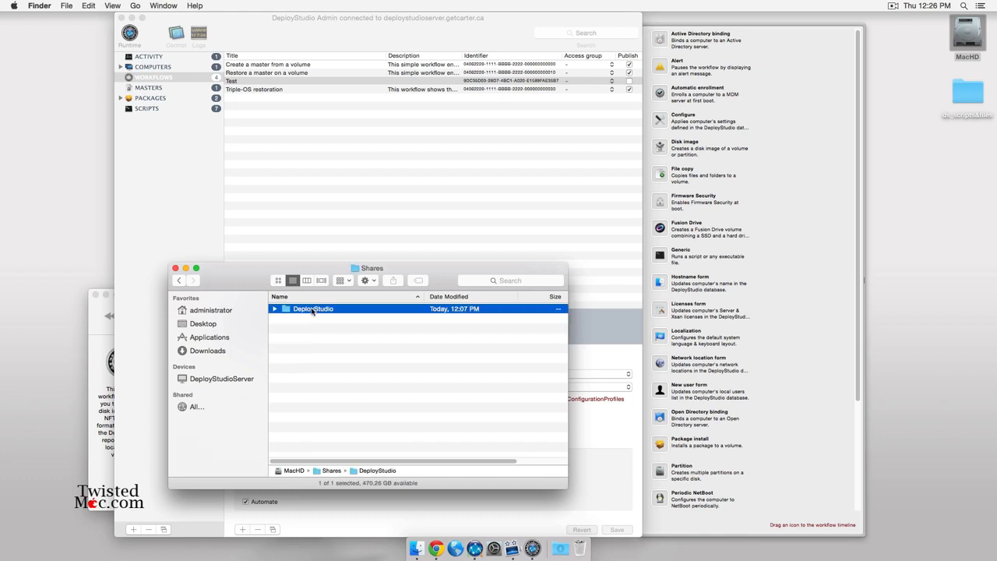
pyautogui.doubleClick(313, 310)
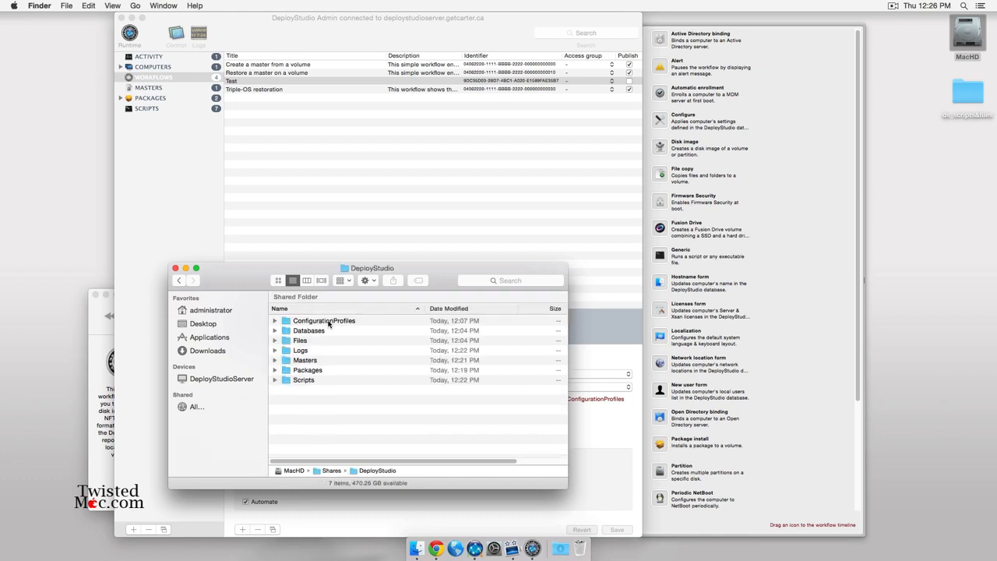
pyautogui.doubleClick(329, 322)
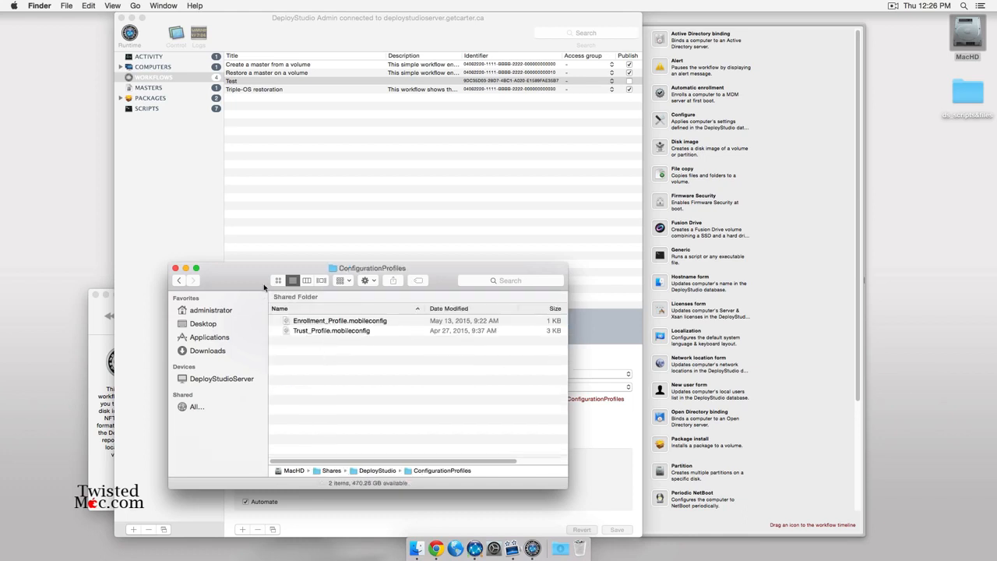
pyautogui.click(175, 268)
pyautogui.click(350, 421)
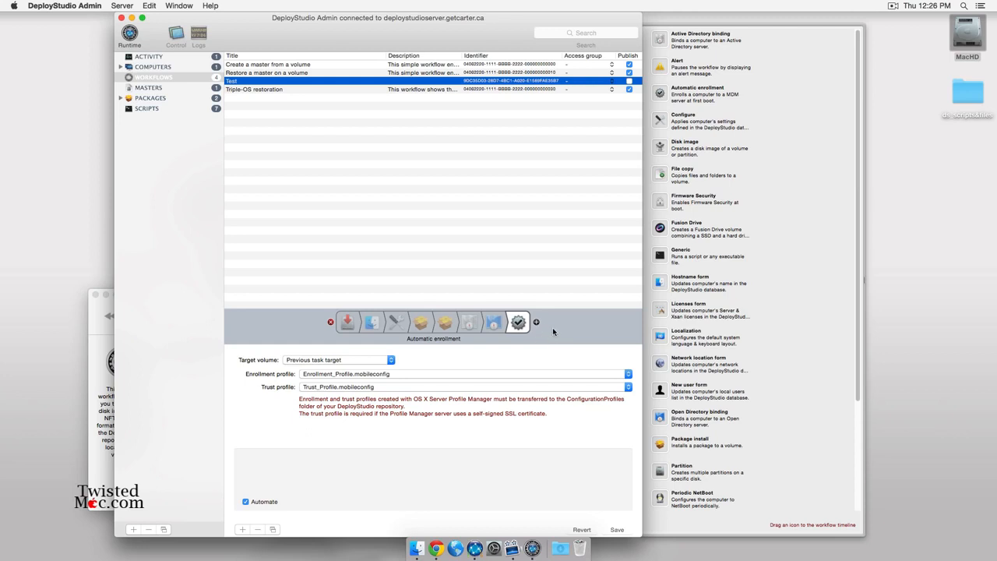
# Add a Generic task that runs the AdobeSerialization command.
pyautogui.moveTo(662, 254); pyautogui.dragTo(534, 326)
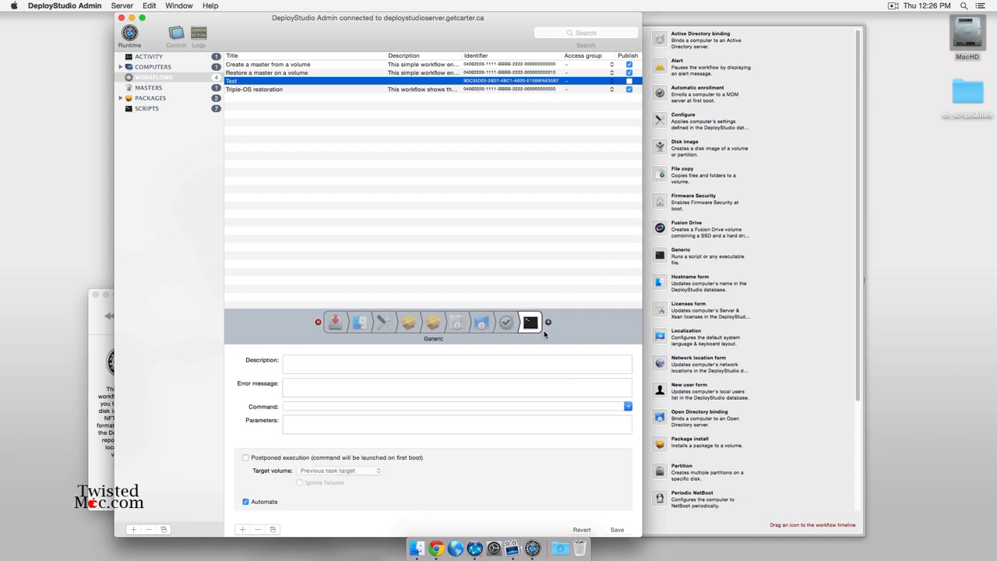
pyautogui.click(628, 407)
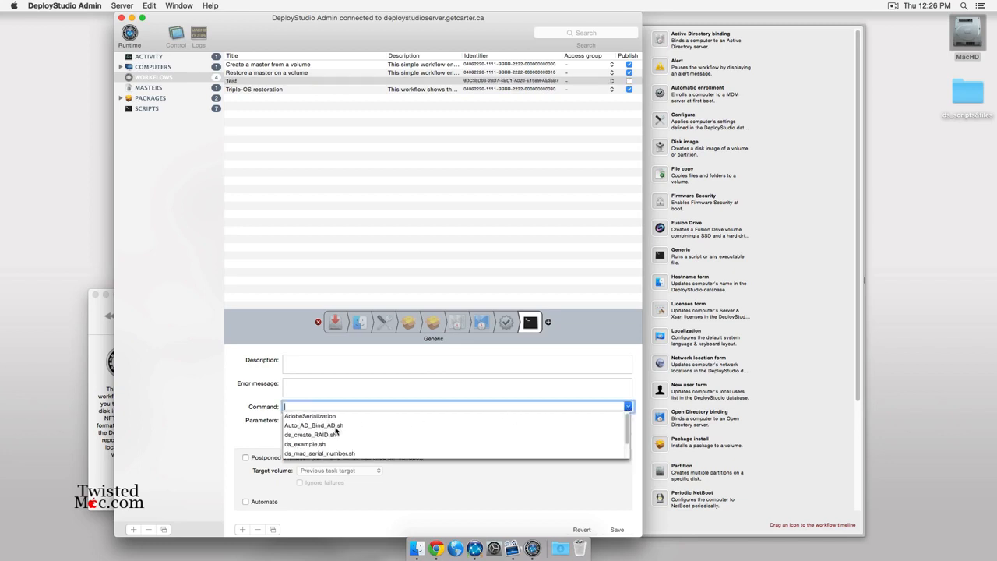
pyautogui.scroll(-2, 337, 431)
pyautogui.scroll(2, 310, 440)
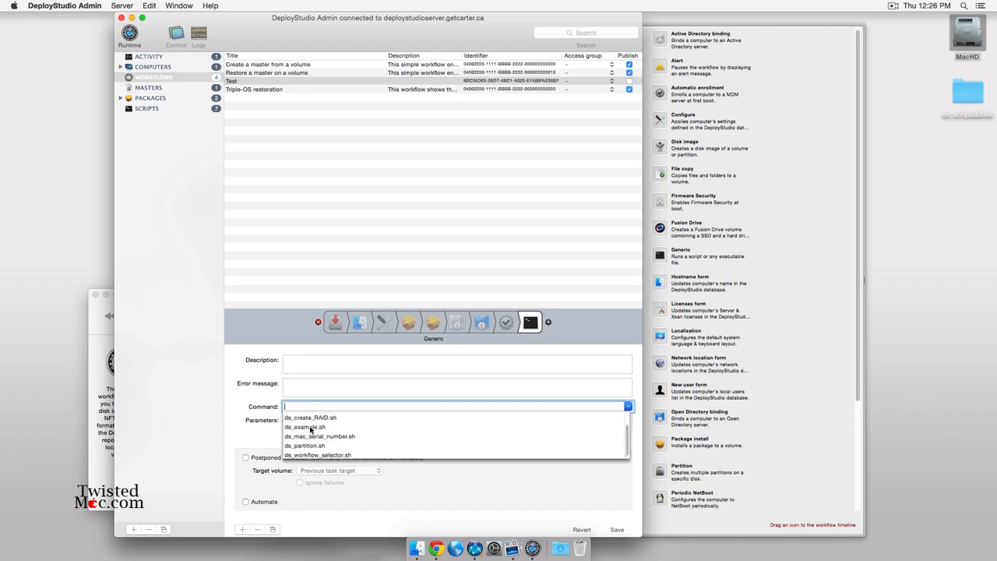
pyautogui.click(317, 417)
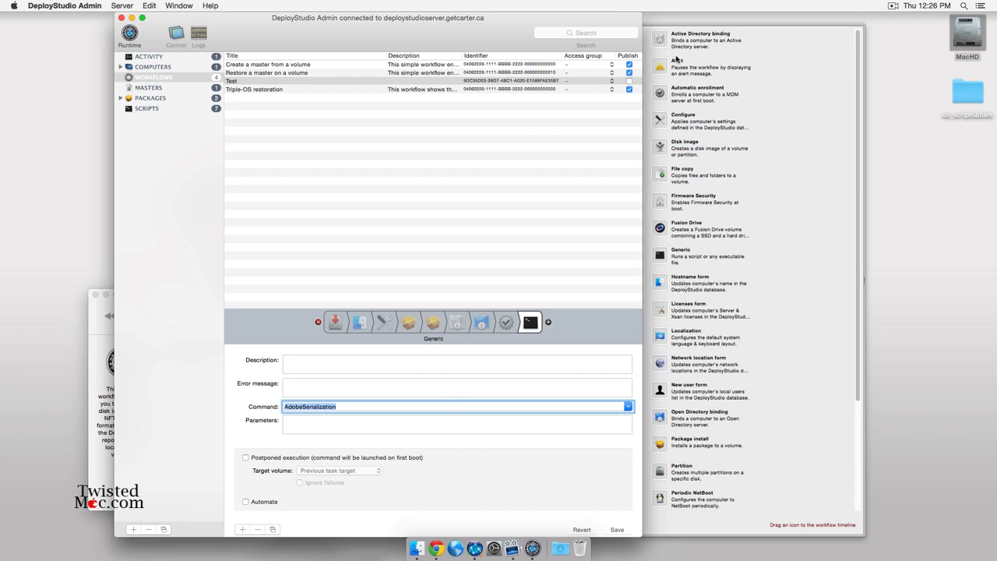
# Save the Test workflow and publish it.
pyautogui.scroll(-5, 672, 94)
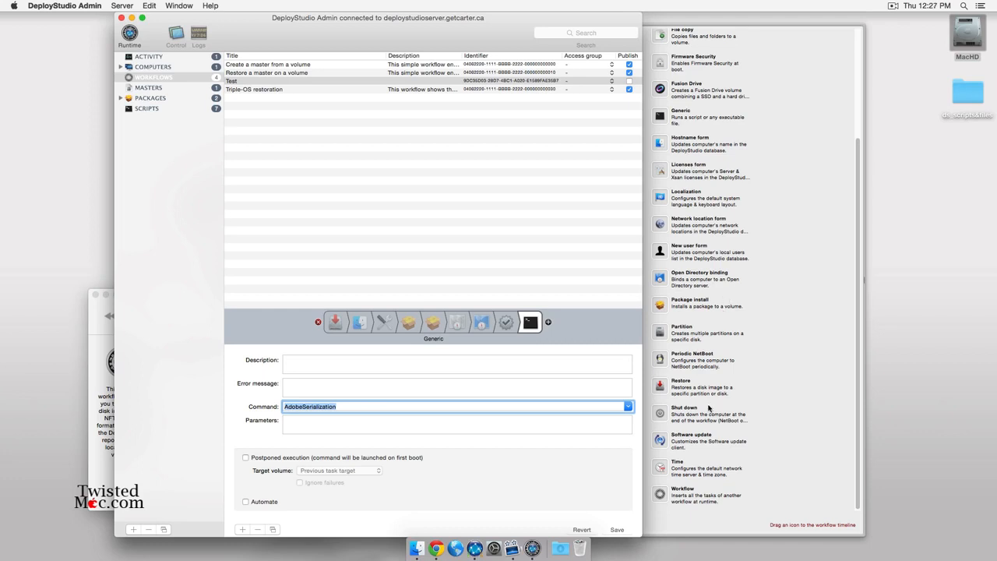
pyautogui.click(618, 530)
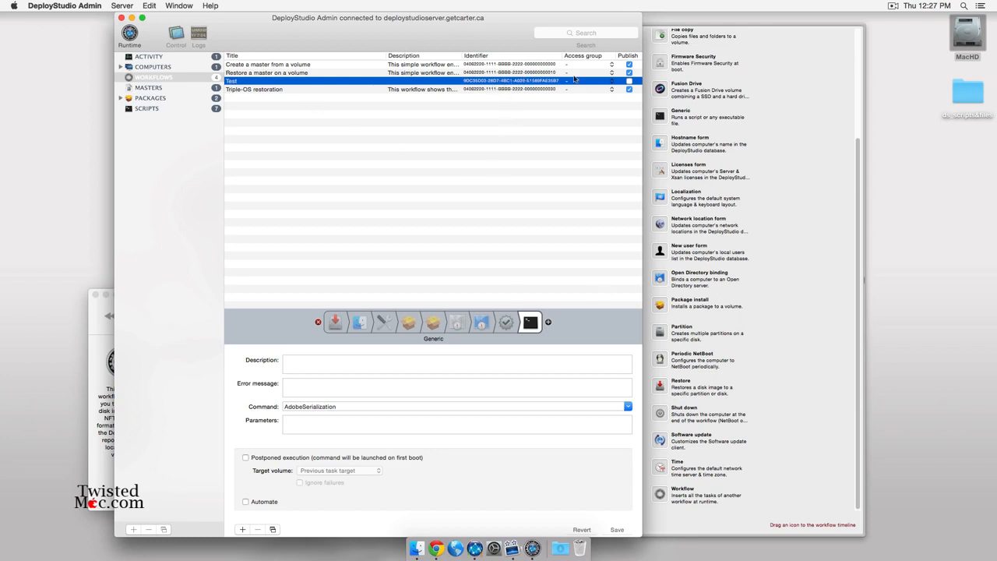
pyautogui.click(628, 79)
# Confirm the Test workflow is listed in DeployStudio Runtime, then return to DeployStudio Admin.
pyautogui.click(98, 338)
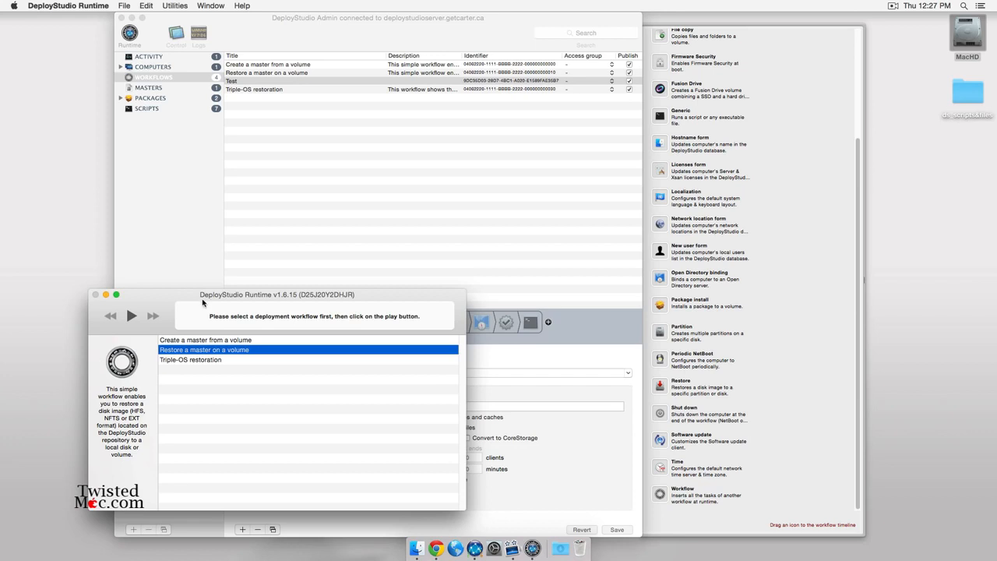
pyautogui.moveTo(186, 295); pyautogui.dragTo(359, 160)
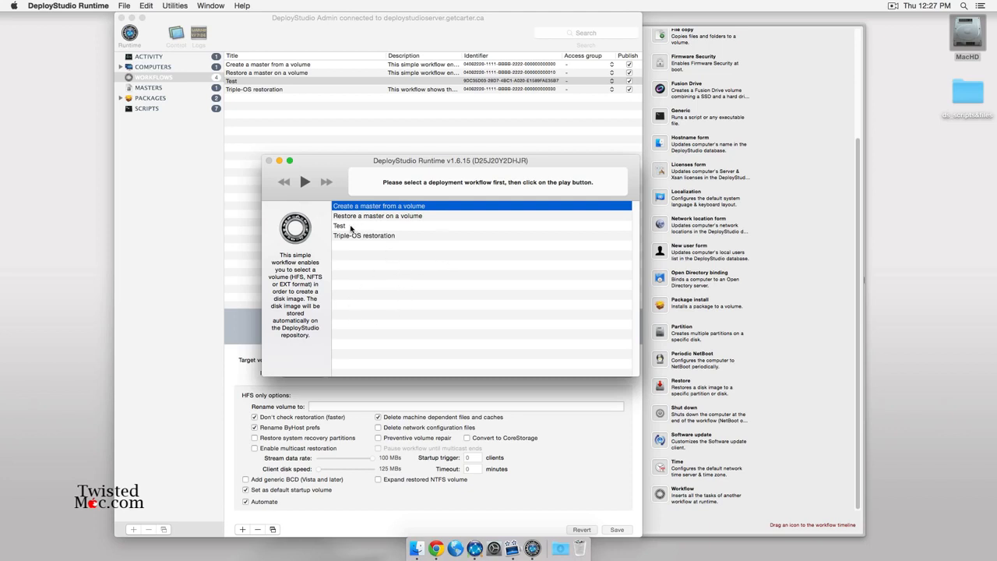
pyautogui.click(350, 226)
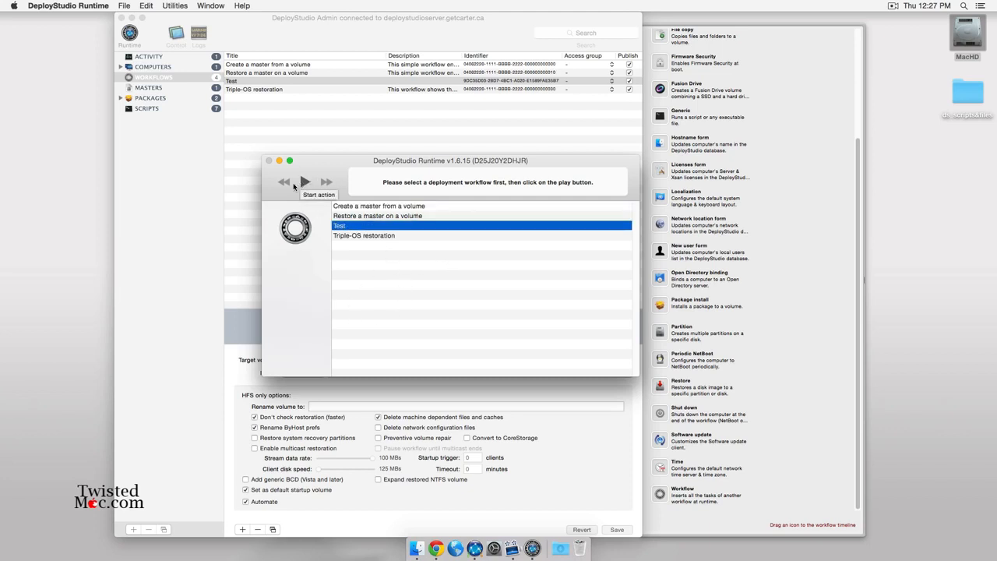
pyautogui.click(358, 142)
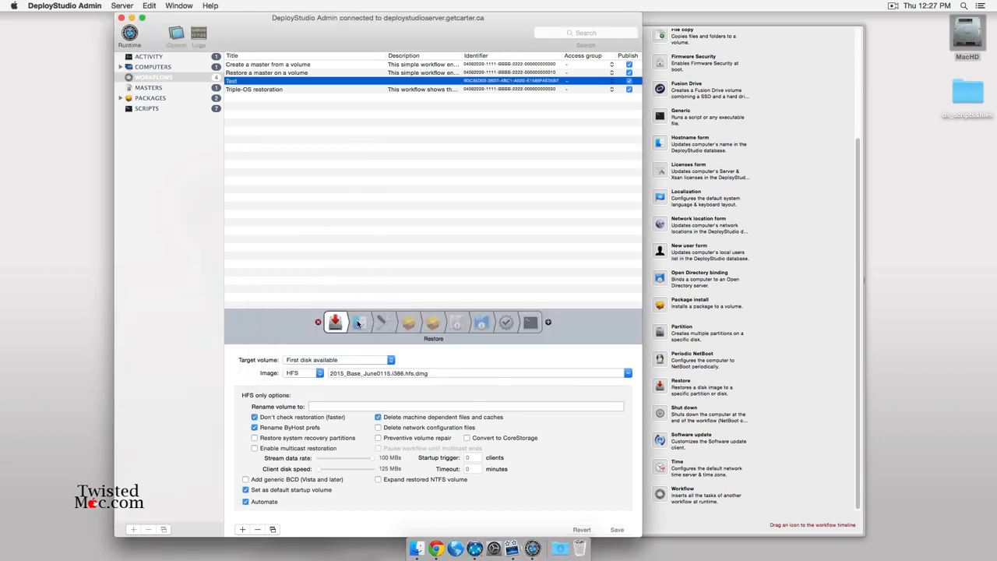
# Review the Hostname form task, then quit DeployStudio Runtime with Cmd-Q.
pyautogui.click(358, 322)
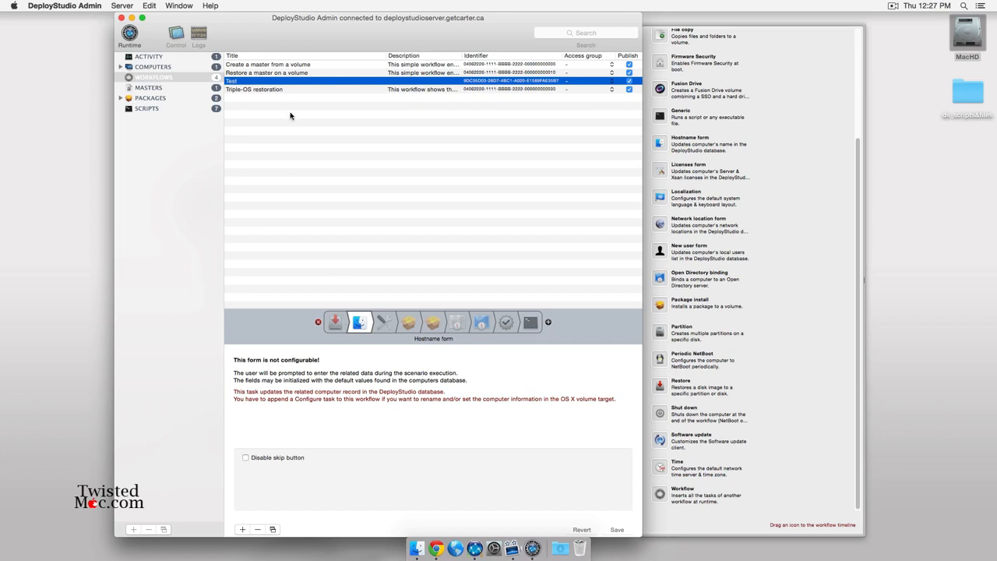
pyautogui.moveTo(287, 30); pyautogui.dragTo(327, 27)
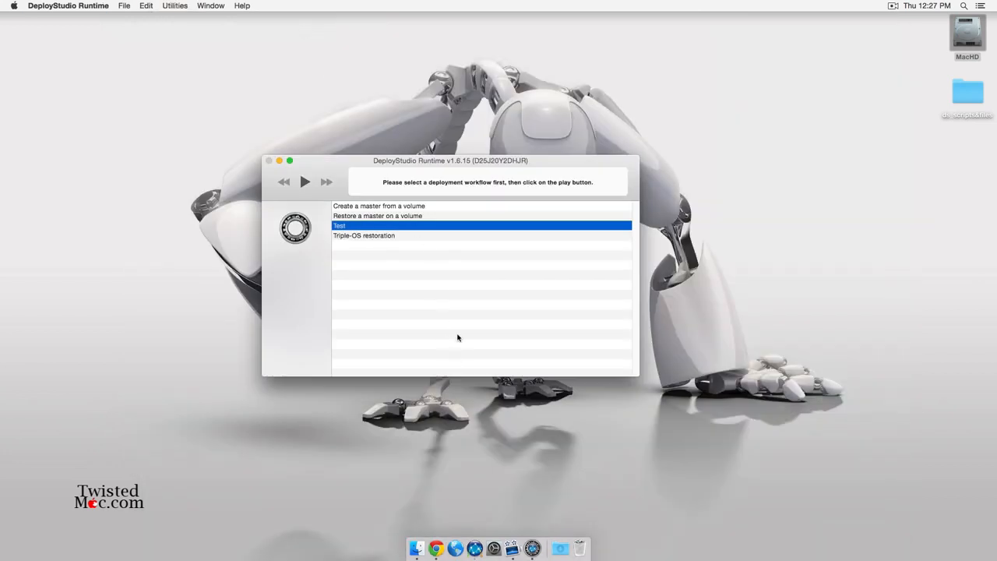
pyautogui.press('super+q')
pyautogui.click(386, 153)
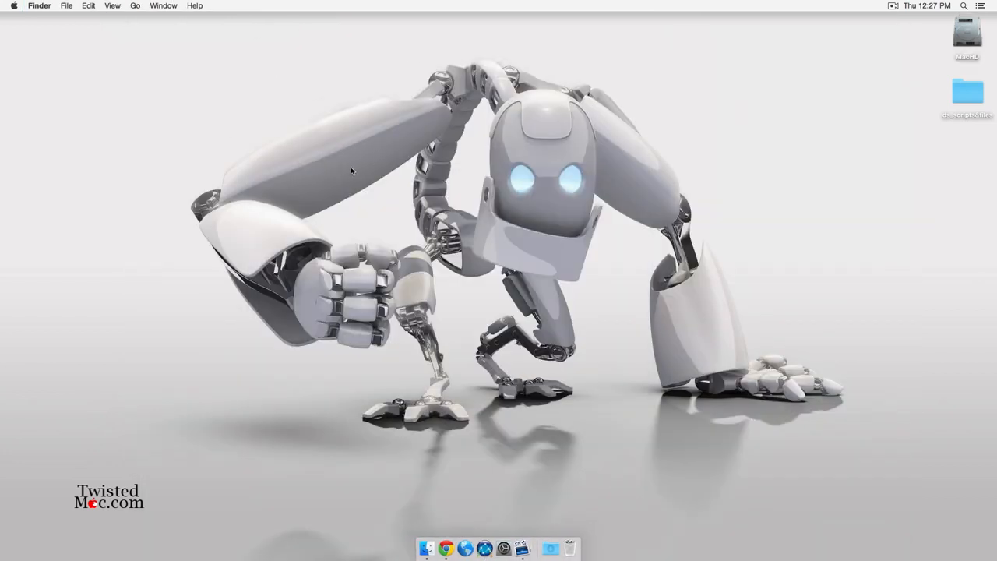